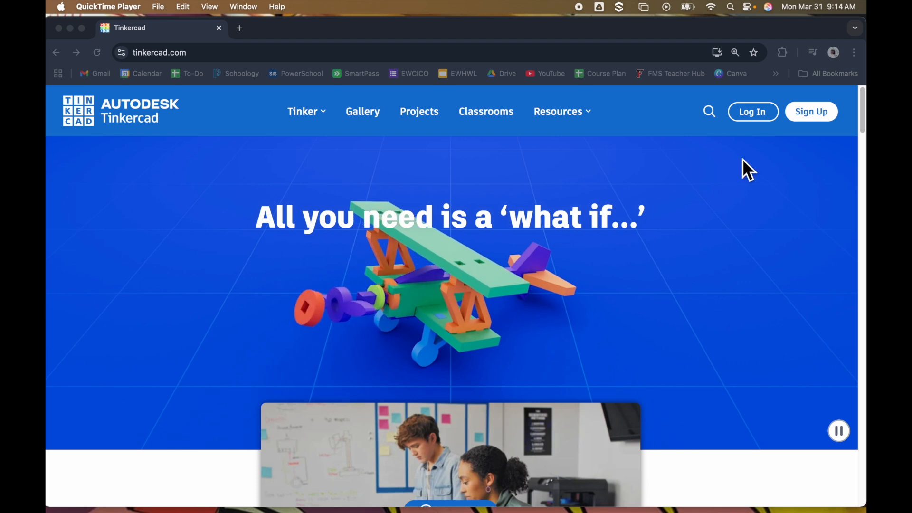
# Log in to Tinkercad as an educator using the school Google account
pyautogui.click(750, 119)
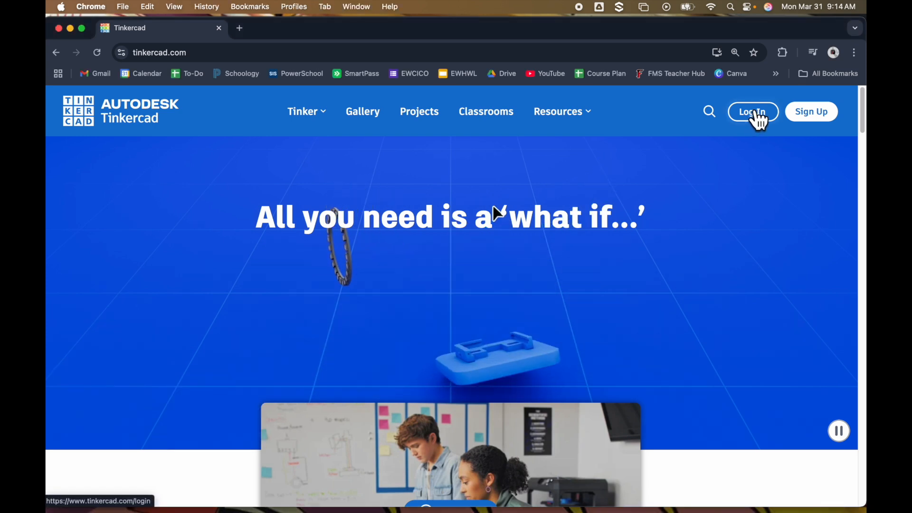
pyautogui.click(754, 117)
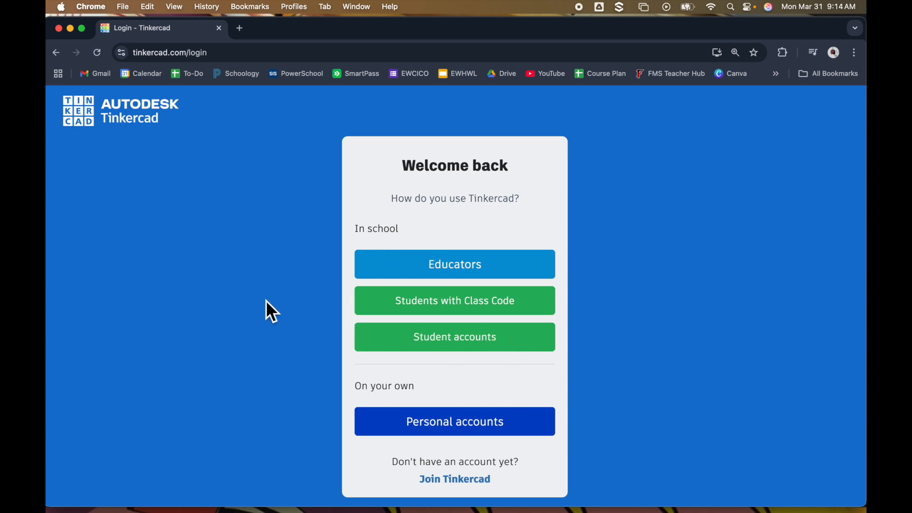
pyautogui.click(434, 271)
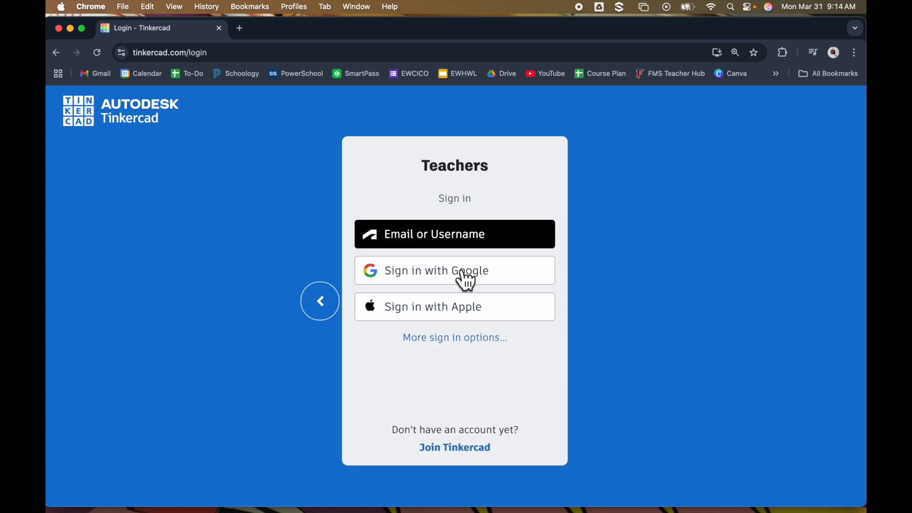
pyautogui.click(463, 273)
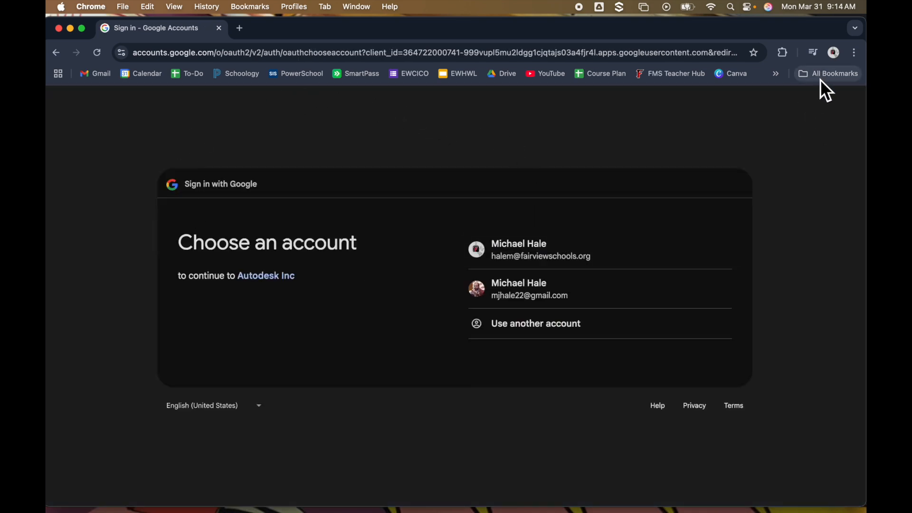
pyautogui.click(522, 252)
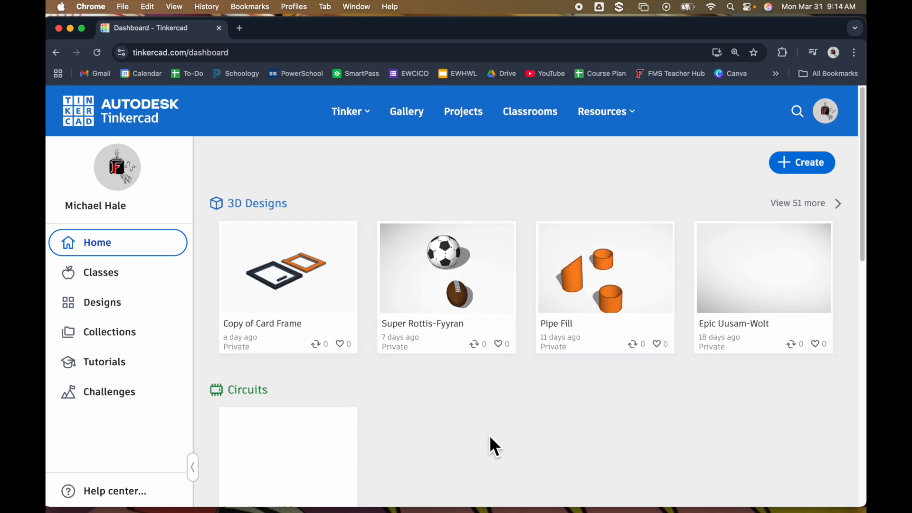
# Create a new 3D design from the dashboard
pyautogui.click(792, 165)
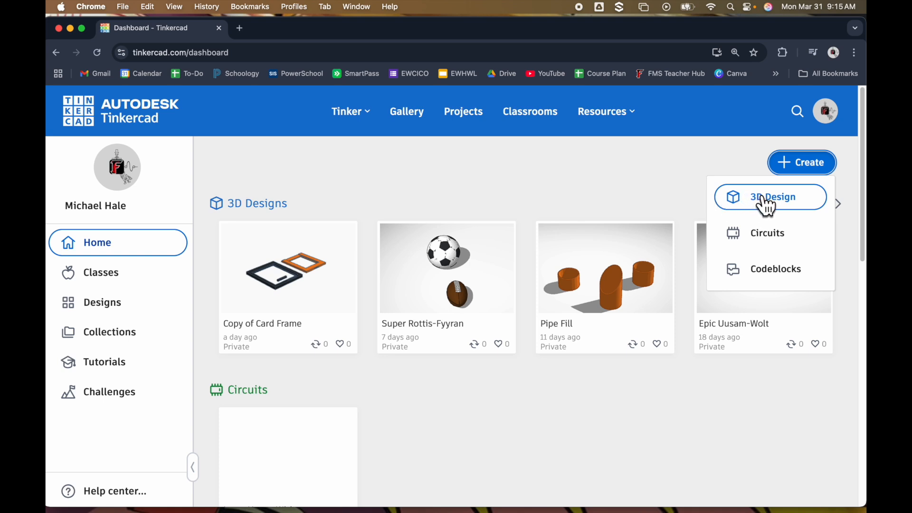
pyautogui.click(632, 185)
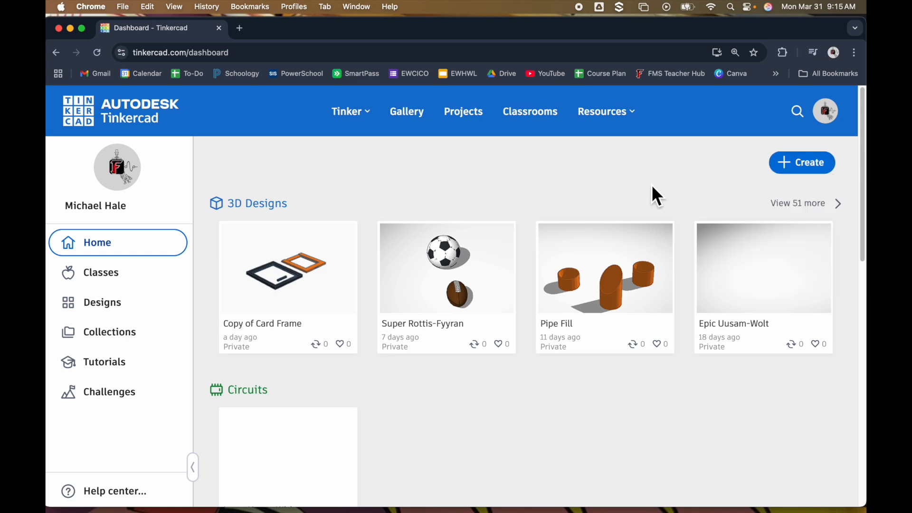
pyautogui.click(792, 170)
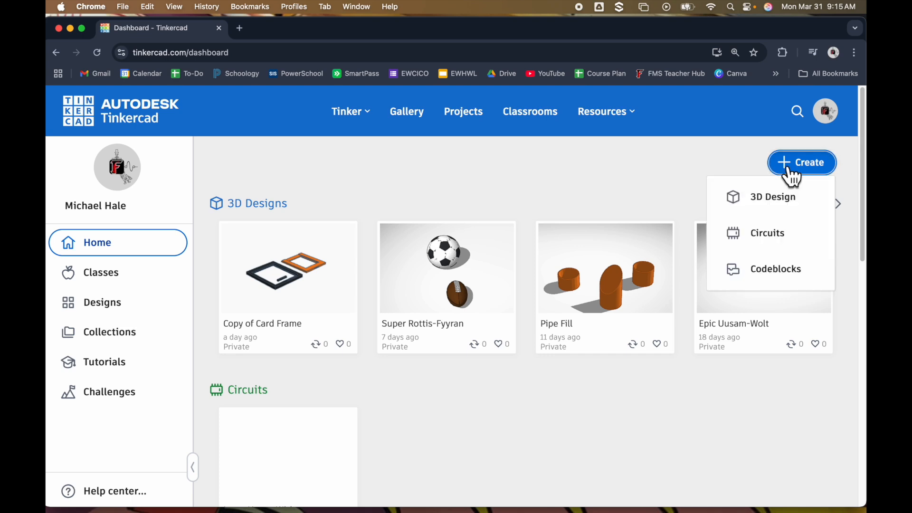
pyautogui.click(767, 199)
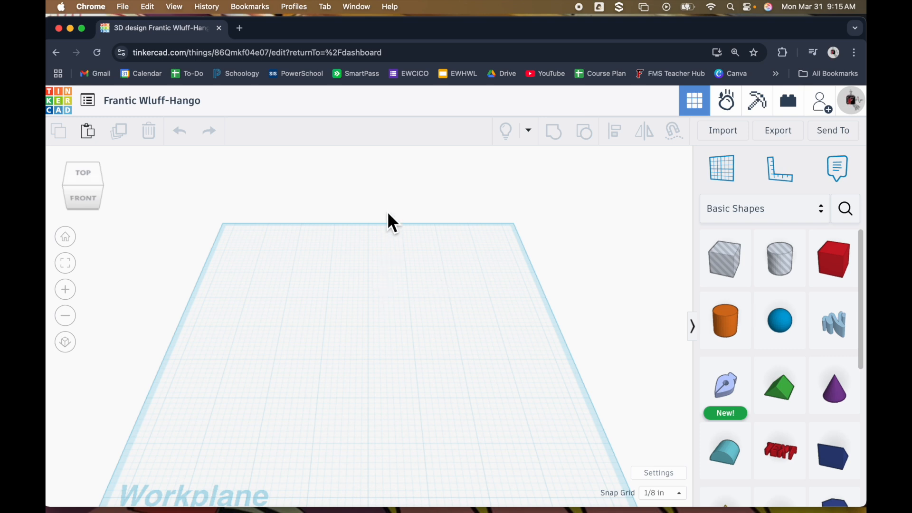
# Rename the design with the owner's surname followed by "Name Tag"
pyautogui.click(173, 99)
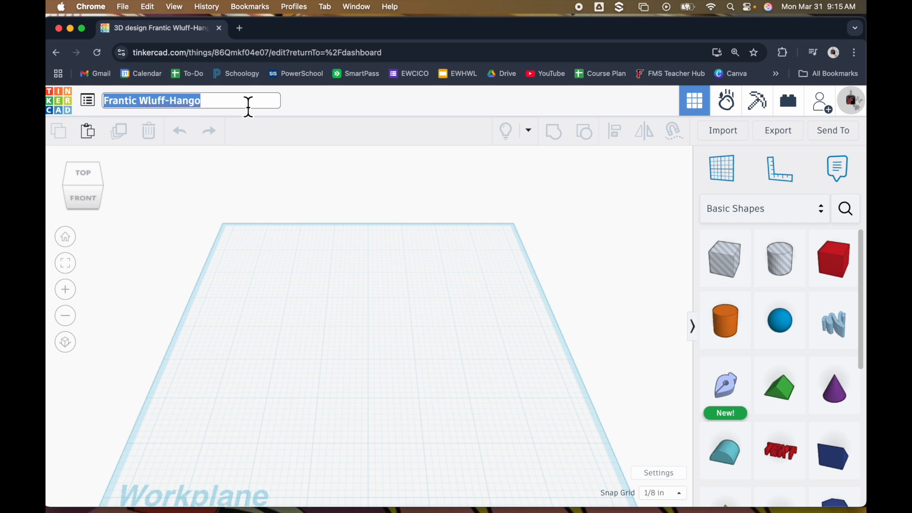
pyautogui.write('H')
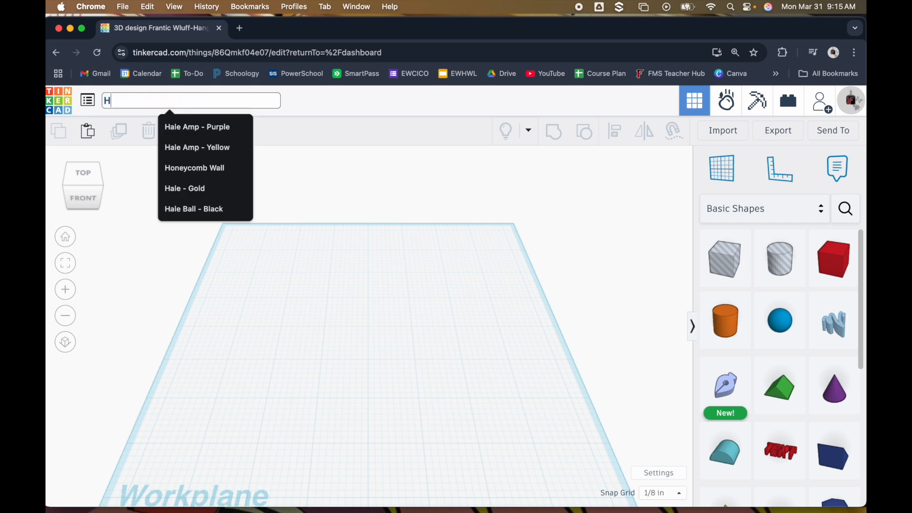
pyautogui.write('ale Name Tag')
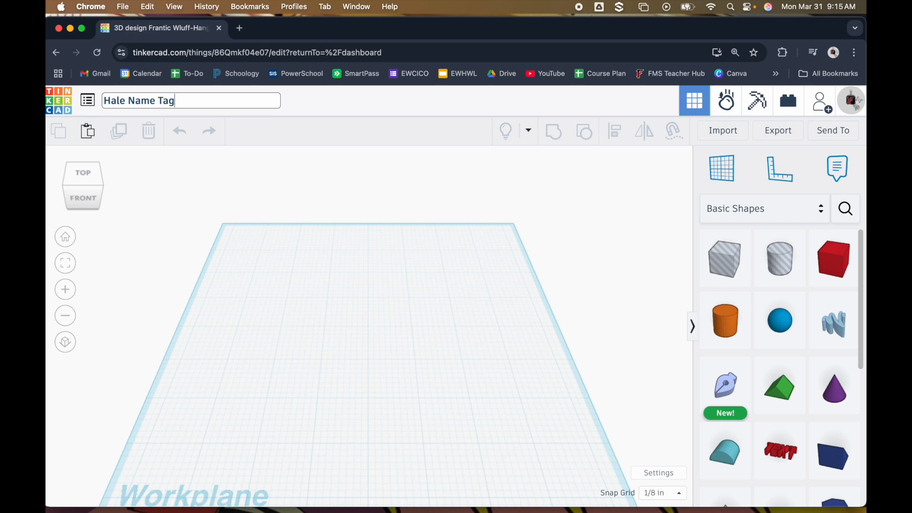
pyautogui.click(362, 317)
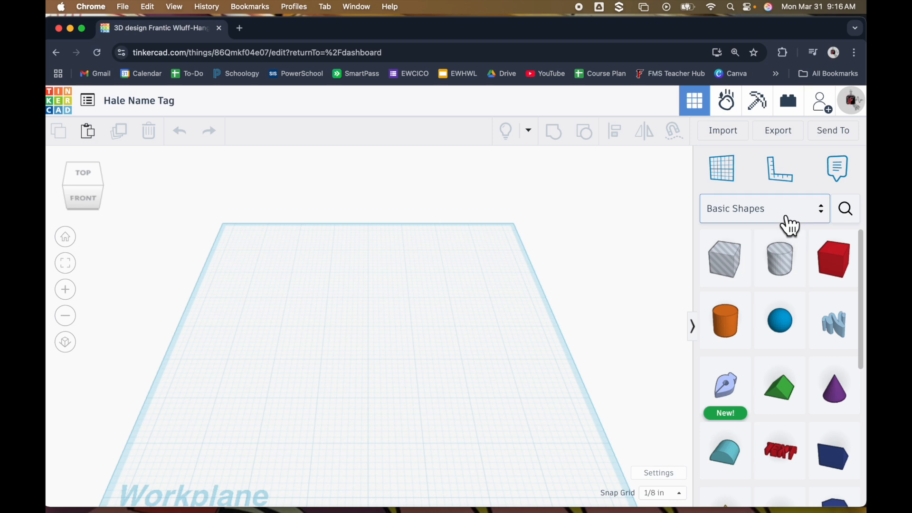
# Browse the Shapes Library categories and return to the Basic Shapes collection
pyautogui.click(824, 212)
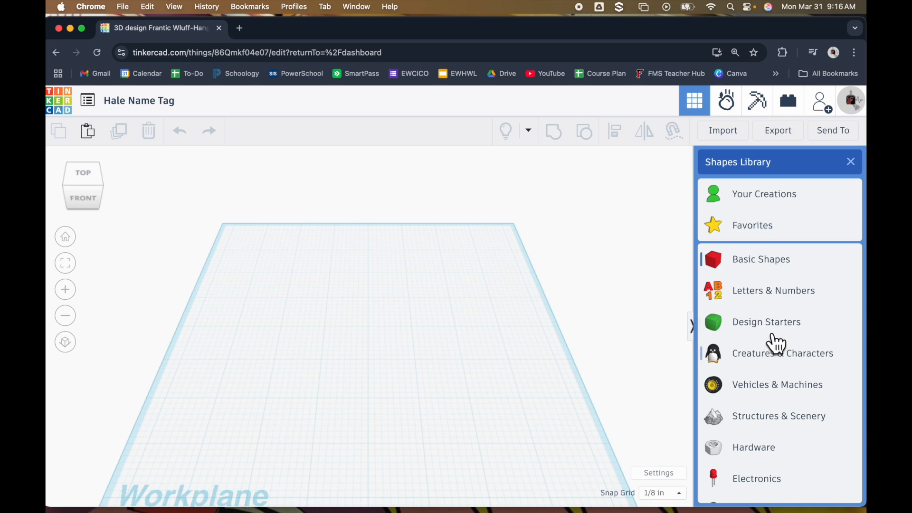
pyautogui.scroll(-1, 777, 418)
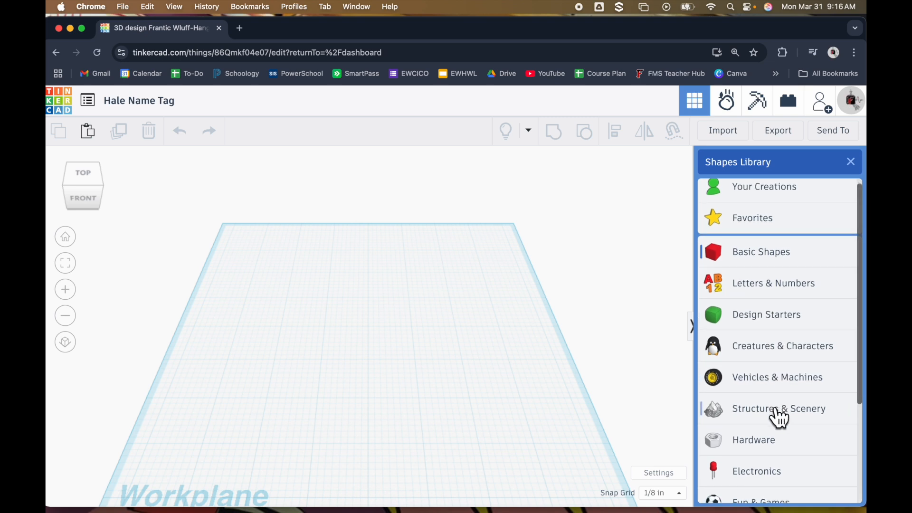
pyautogui.scroll(-6, 778, 418)
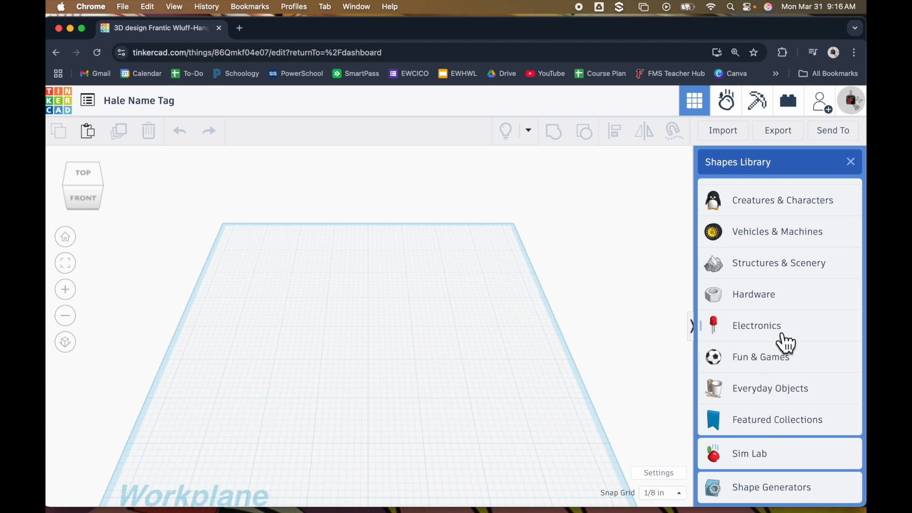
pyautogui.scroll(8, 783, 340)
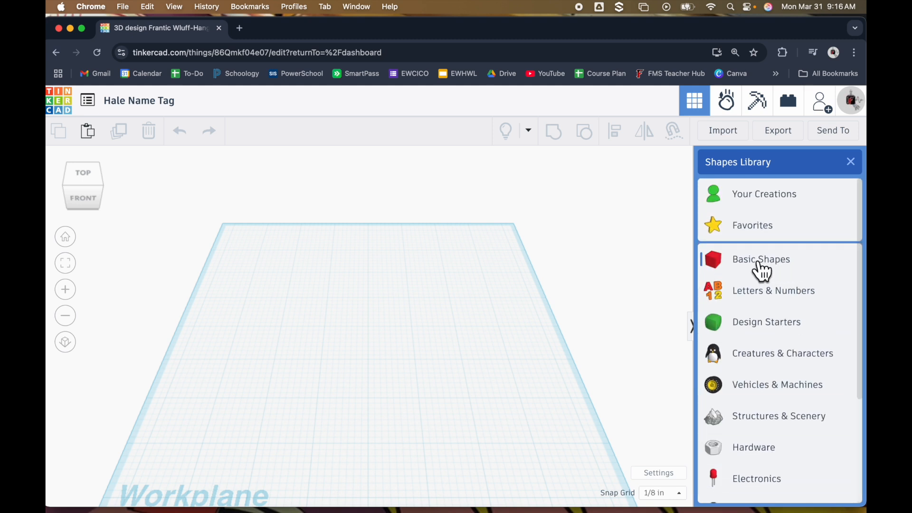
pyautogui.click(760, 264)
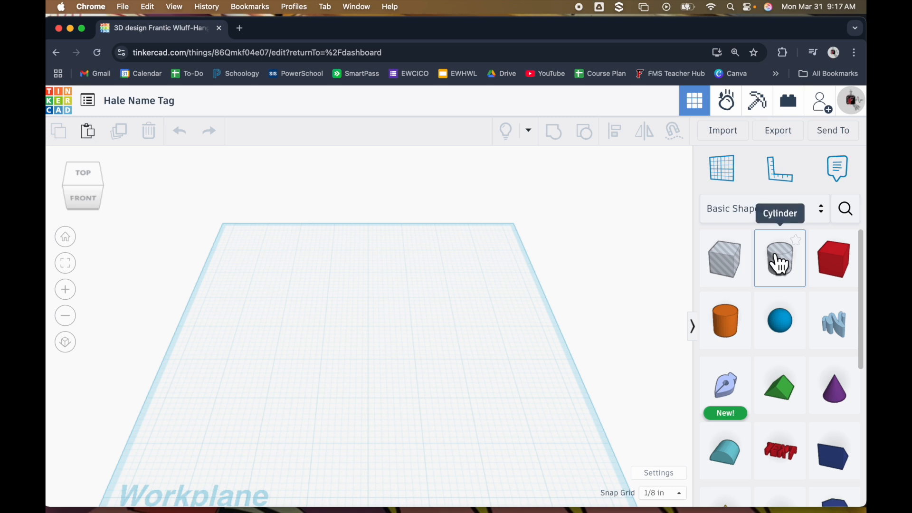
# Place a red solid box on the workplane and stretch its base to about 2 by 1¼ in
pyautogui.moveTo(837, 274); pyautogui.dragTo(278, 300)
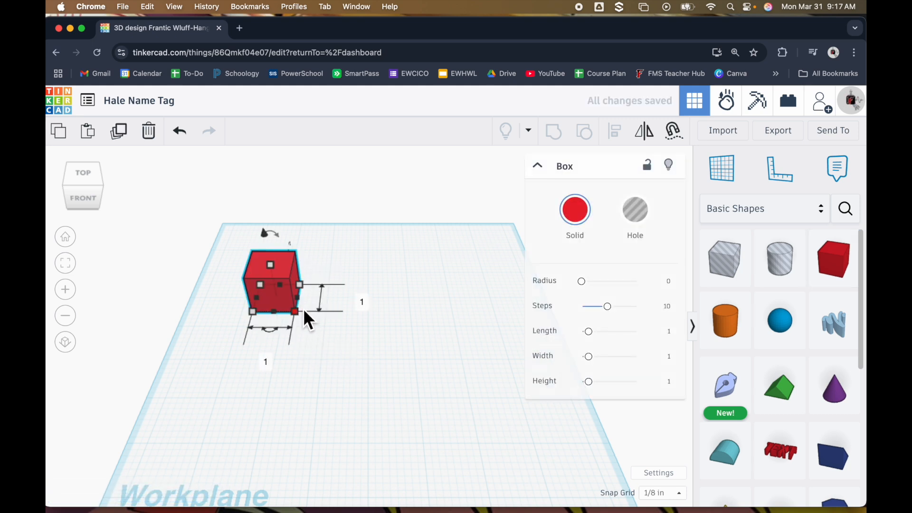
pyautogui.moveTo(302, 313); pyautogui.dragTo(342, 317)
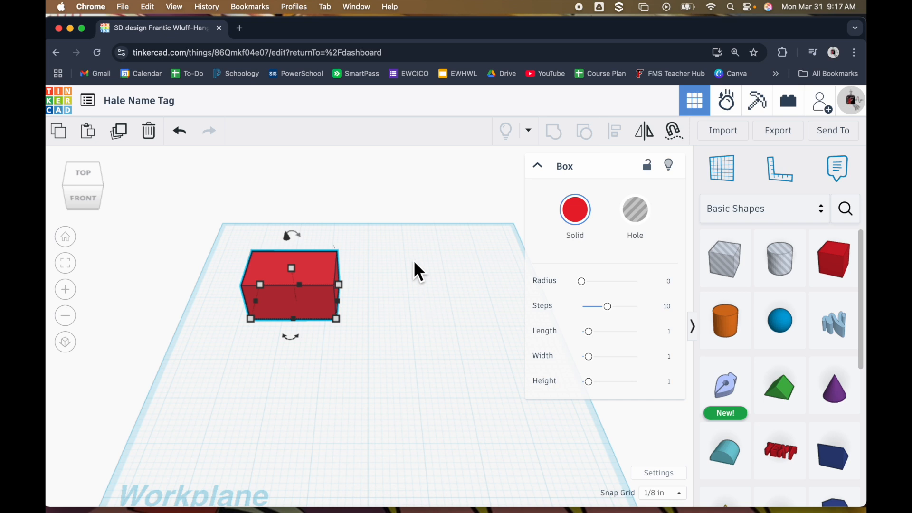
pyautogui.click(409, 247)
# Examine the box up close and from a distance, from the side and the front
pyautogui.moveTo(409, 247); pyautogui.dragTo(352, 236, button='right')
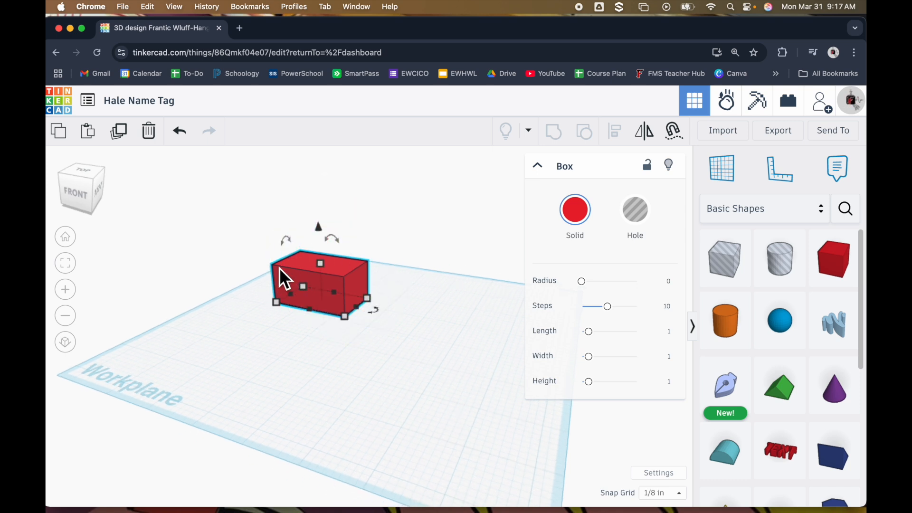
pyautogui.moveTo(280, 268); pyautogui.dragTo(236, 255, button='right')
pyautogui.scroll(7, 237, 252)
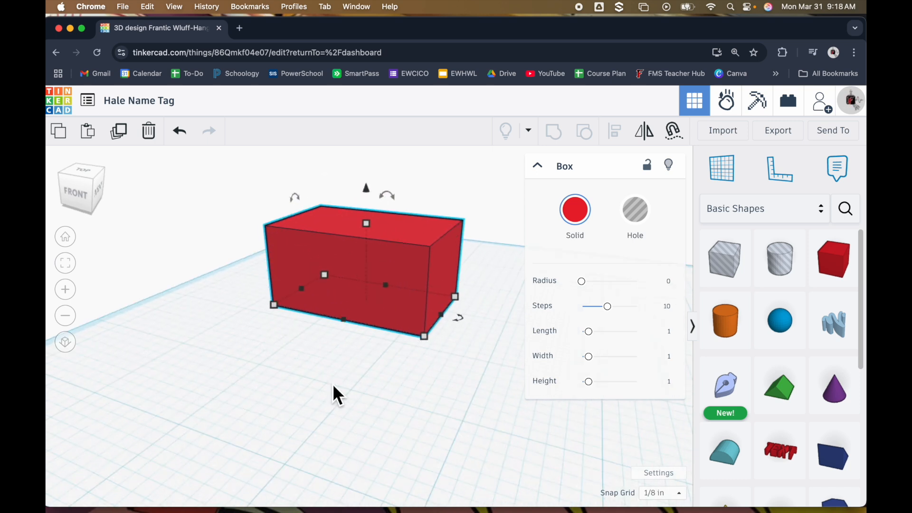
pyautogui.scroll(-3, 346, 398)
pyautogui.moveTo(347, 399); pyautogui.dragTo(311, 377, button='right')
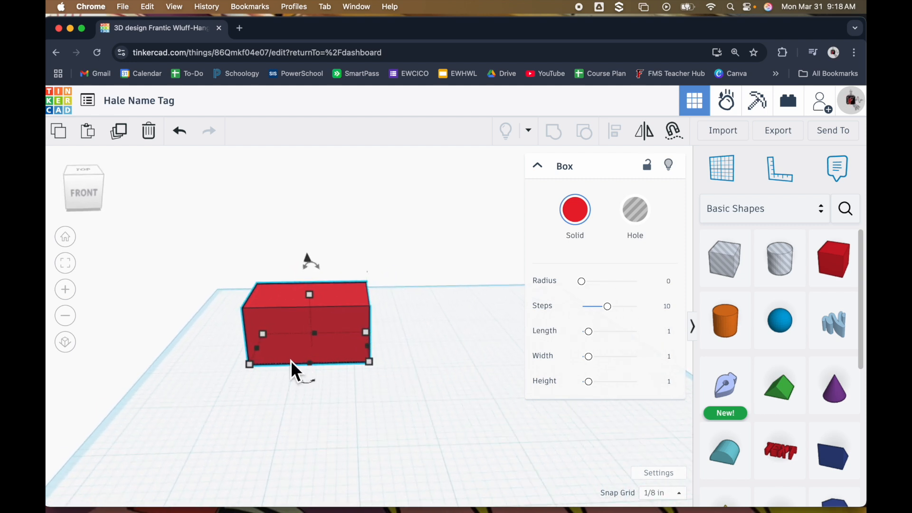
pyautogui.moveTo(453, 417); pyautogui.dragTo(426, 371, button='right')
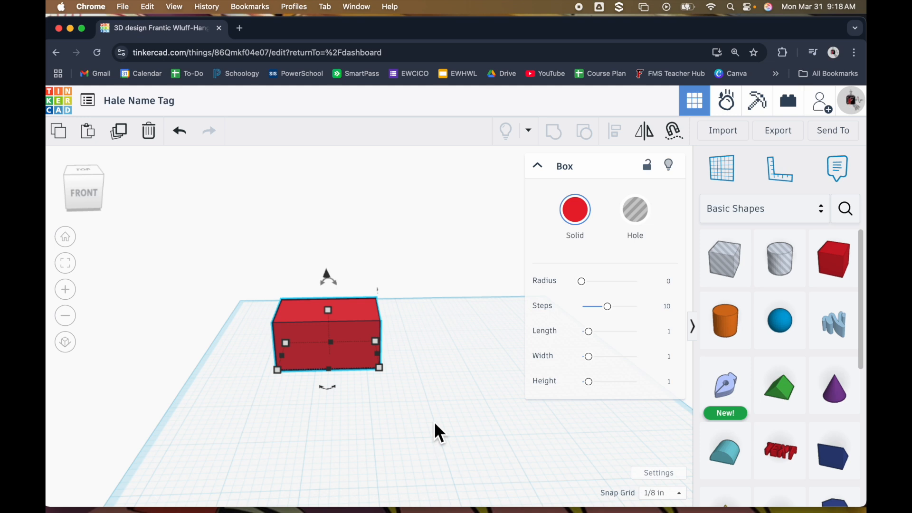
pyautogui.scroll(-6, 442, 373)
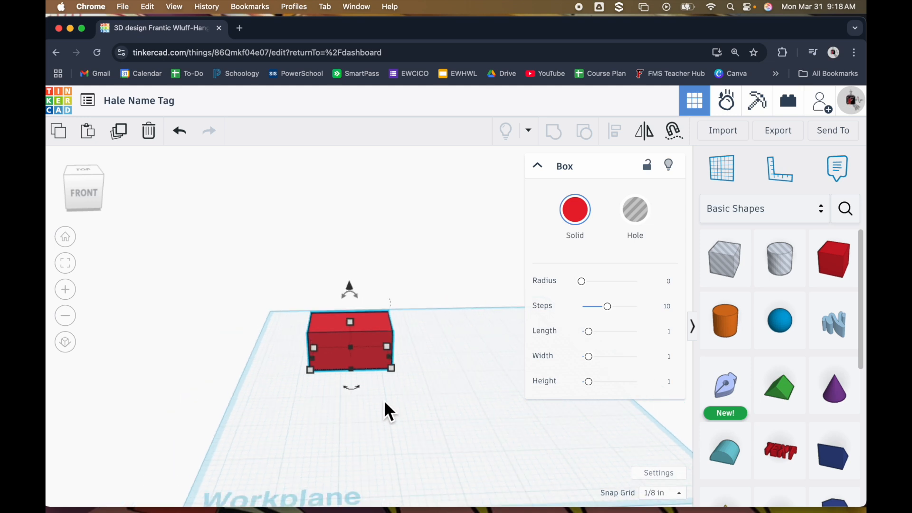
pyautogui.moveTo(426, 399); pyautogui.dragTo(363, 400, button='right')
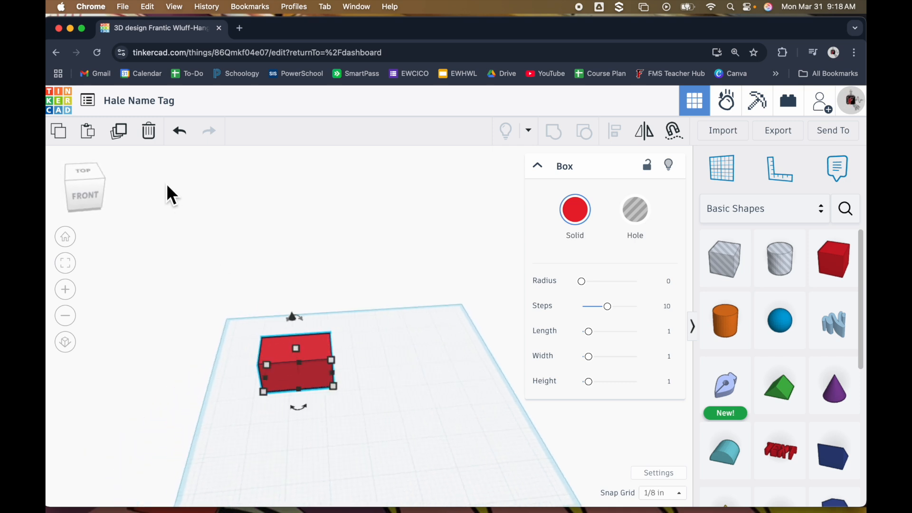
# Inspect the box in the top view and other view-cube orientations, ending on an angled front view
pyautogui.moveTo(91, 187)
pyautogui.mouseDown()
pyautogui.moveTo(142, 187)
pyautogui.moveTo(98, 198)
pyautogui.moveTo(86, 189)
pyautogui.moveTo(112, 183)
pyautogui.moveTo(104, 189)
pyautogui.mouseUp()
pyautogui.moveTo(292, 403); pyautogui.dragTo(280, 388, button='right')
pyautogui.moveTo(97, 189); pyautogui.dragTo(94, 197)
pyautogui.click(89, 182)
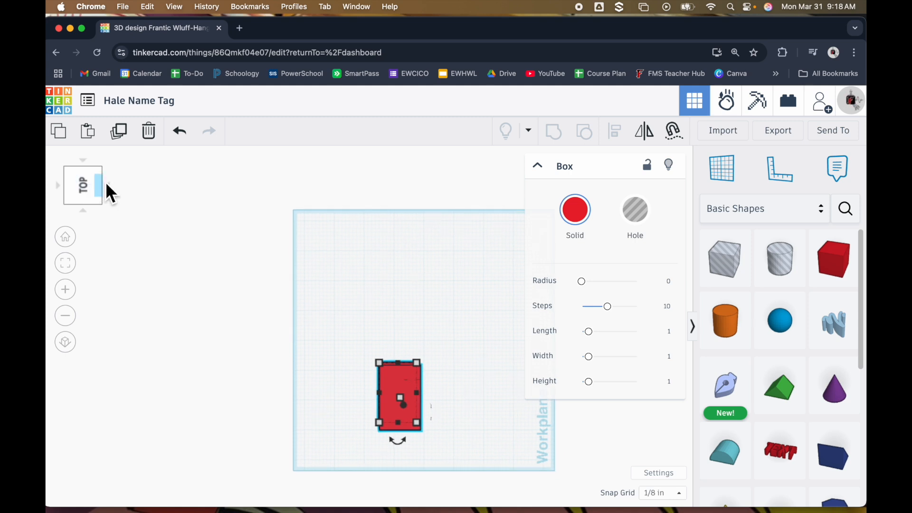
pyautogui.moveTo(97, 188); pyautogui.dragTo(79, 200)
pyautogui.click(90, 190)
pyautogui.moveTo(378, 360); pyautogui.dragTo(287, 468, button='right')
pyautogui.scroll(2, 285, 463)
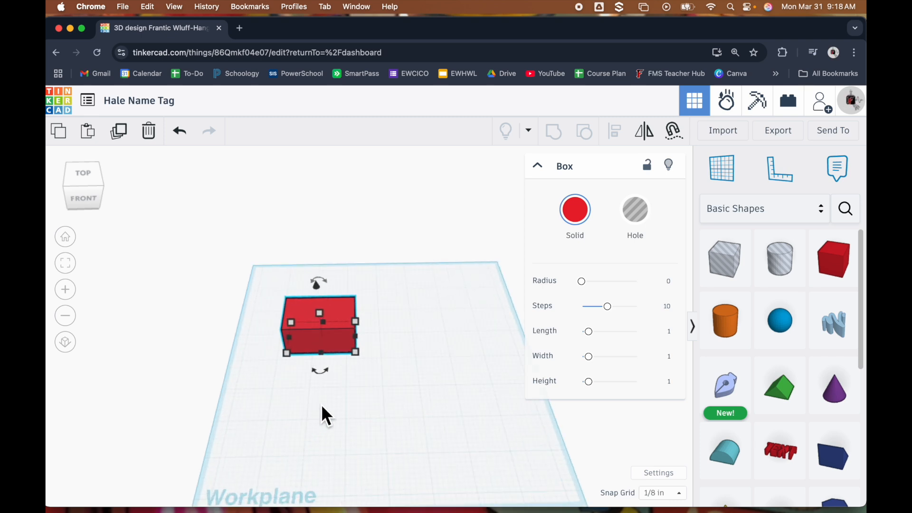
pyautogui.scroll(3, 430, 275)
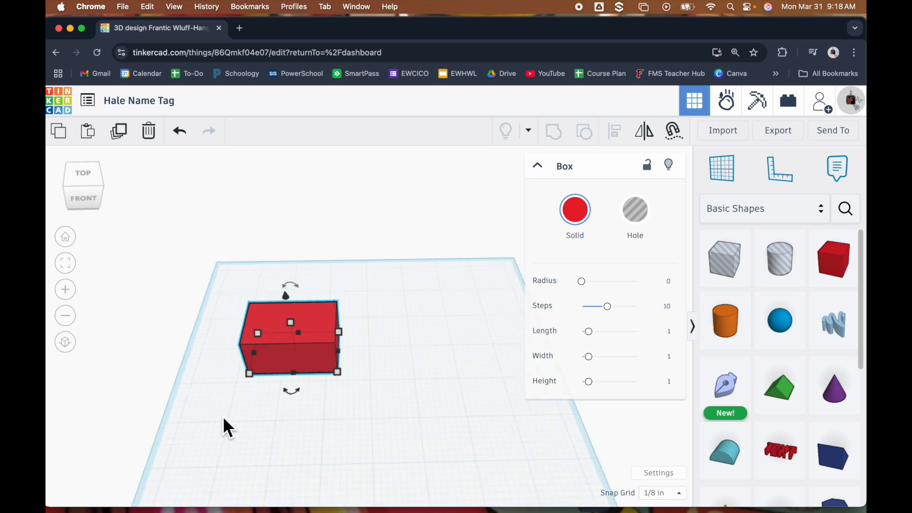
pyautogui.click(507, 420)
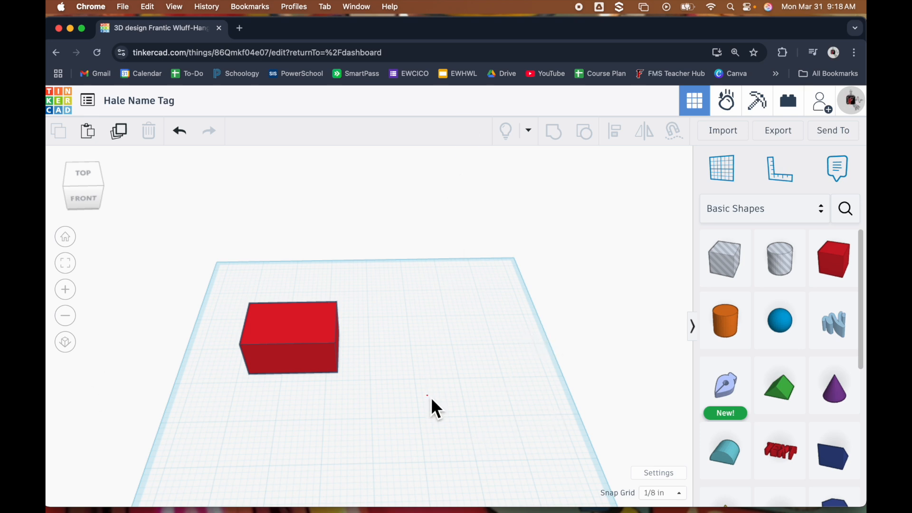
pyautogui.moveTo(426, 256); pyautogui.dragTo(461, 274)
pyautogui.moveTo(422, 319); pyautogui.dragTo(463, 382)
pyautogui.moveTo(387, 259); pyautogui.dragTo(469, 304)
pyautogui.moveTo(428, 338); pyautogui.dragTo(414, 326)
pyautogui.moveTo(371, 280); pyautogui.dragTo(481, 398)
pyautogui.moveTo(442, 243); pyautogui.dragTo(418, 378)
pyautogui.moveTo(369, 264); pyautogui.dragTo(528, 448)
# Enlarge the red box's base from its front corner to about 2⅜ by 1¾ in
pyautogui.click(307, 335)
pyautogui.moveTo(357, 393); pyautogui.dragTo(353, 375, button='right')
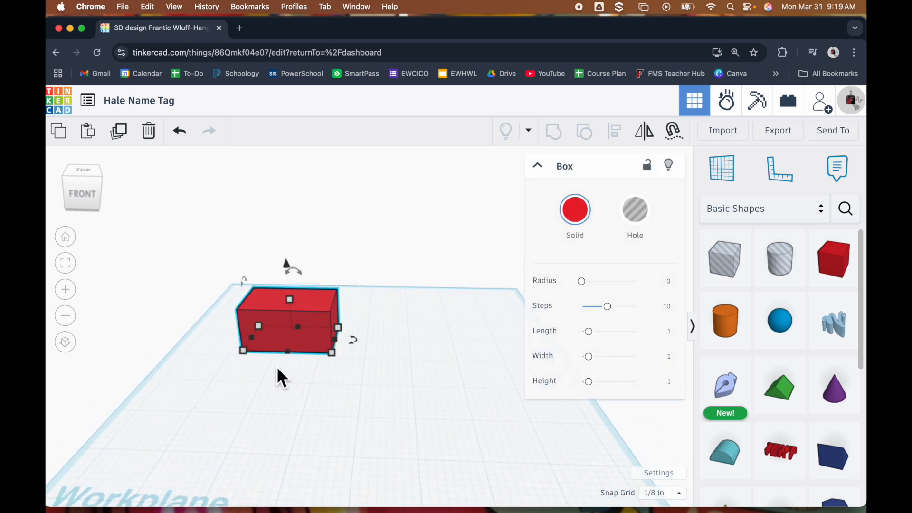
pyautogui.scroll(3, 281, 367)
pyautogui.scroll(-3, 308, 370)
pyautogui.moveTo(307, 370); pyautogui.dragTo(350, 371, button='right')
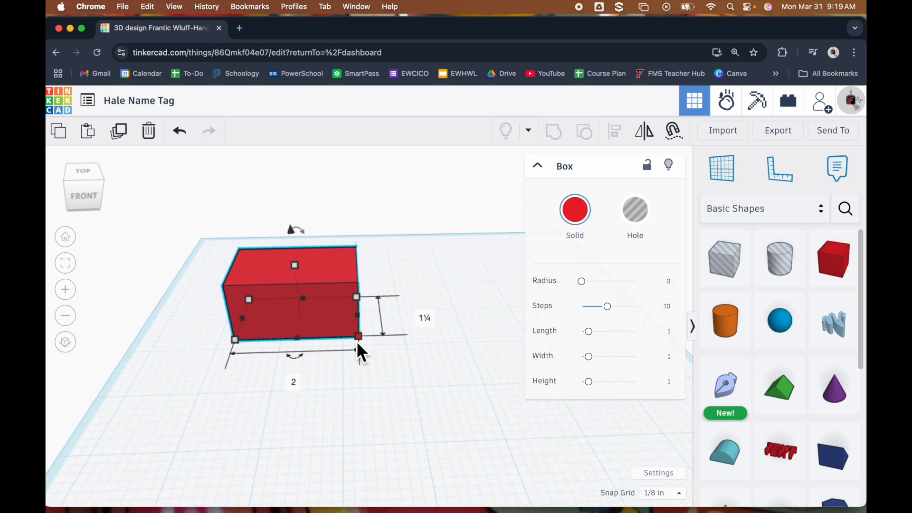
pyautogui.moveTo(360, 340); pyautogui.dragTo(383, 360)
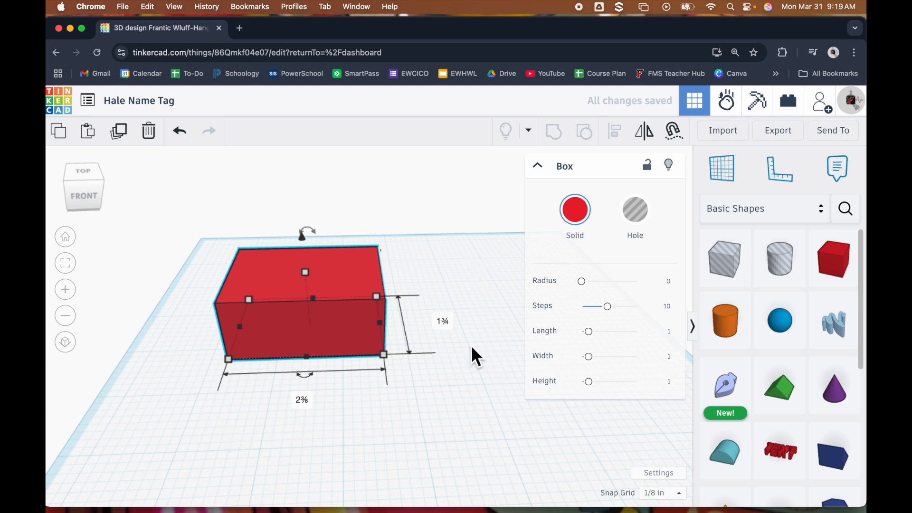
# Raise the top of the red box slightly and leave the box selected
pyautogui.moveTo(451, 392); pyautogui.dragTo(449, 357, button='right')
pyautogui.moveTo(307, 314)
pyautogui.mouseDown()
pyautogui.moveTo(304, 366)
pyautogui.moveTo(309, 299)
pyautogui.mouseUp()
pyautogui.click(336, 420)
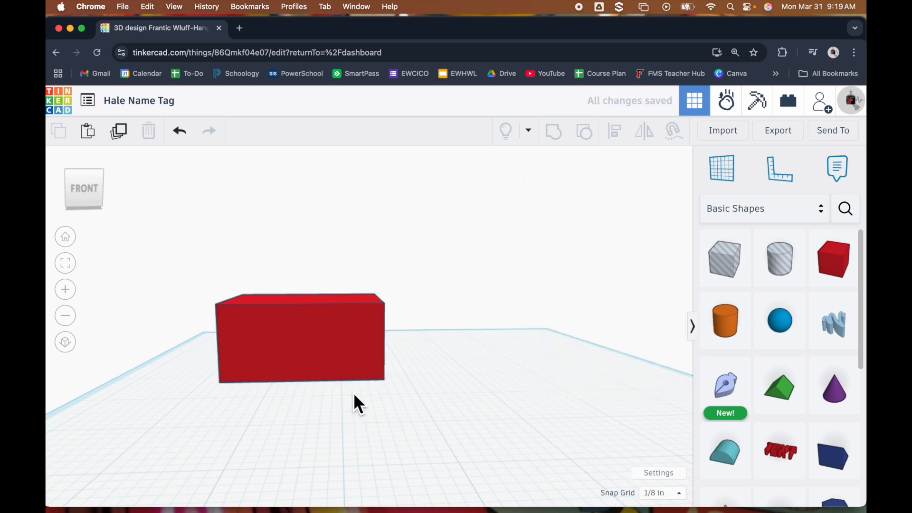
pyautogui.click(325, 328)
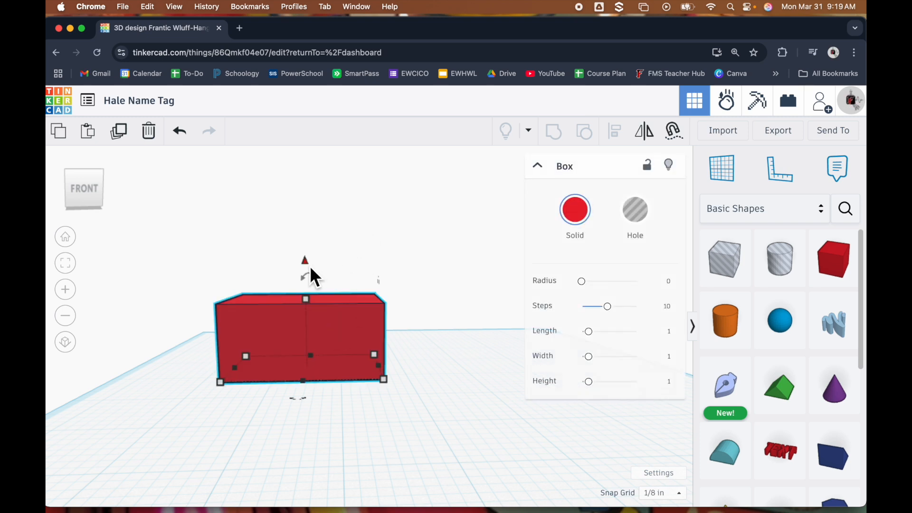
# Lift the red box about 1⅜ in off the workplane and set its elevation back to 0
pyautogui.moveTo(311, 268); pyautogui.dragTo(350, 185)
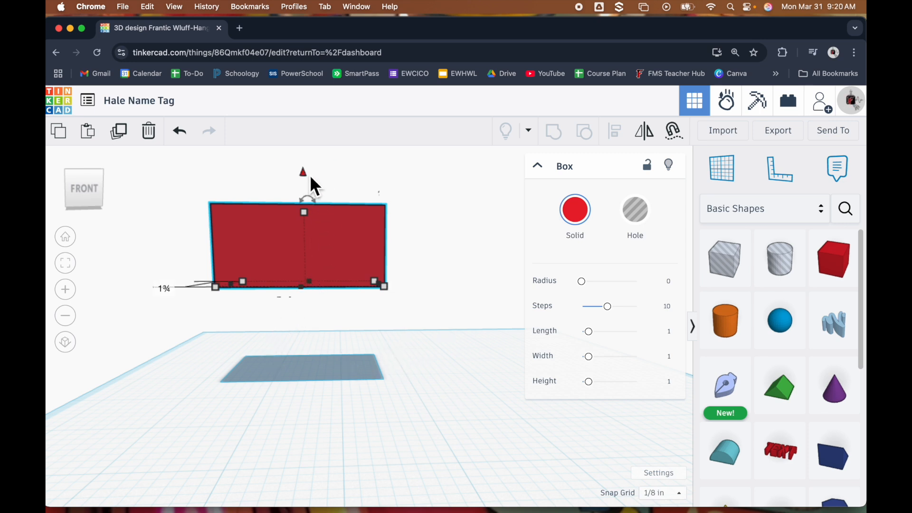
pyautogui.moveTo(308, 177); pyautogui.dragTo(308, 175)
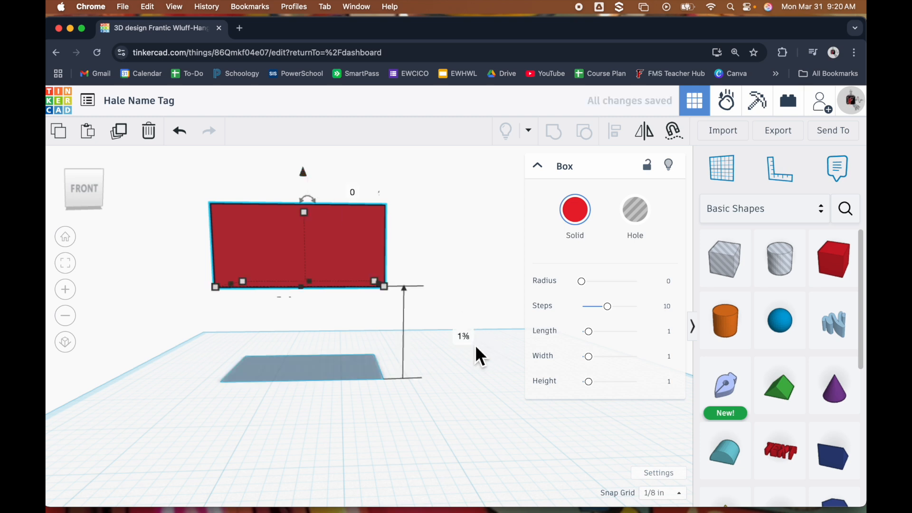
pyautogui.write('0')
pyautogui.press('Return')
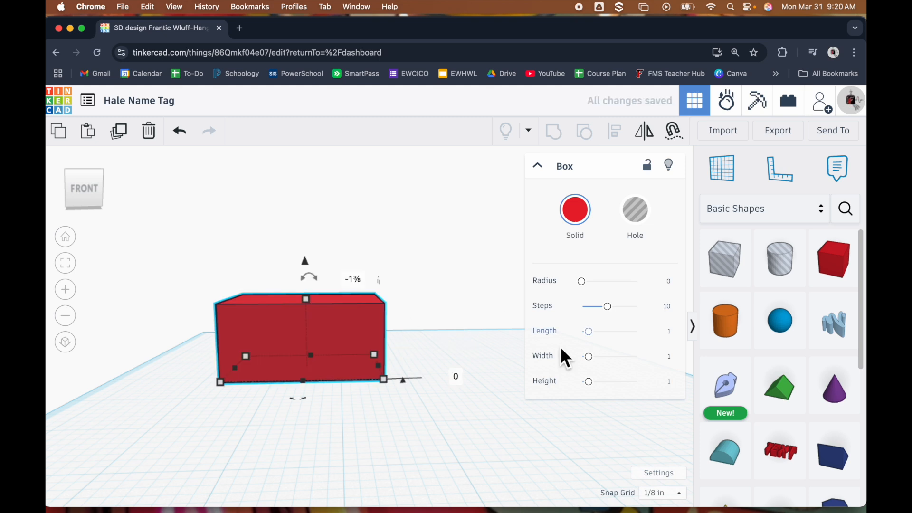
# Rotate the red box about a quarter turn around its vertical axis and deselect it
pyautogui.scroll(-3, 460, 432)
pyautogui.moveTo(348, 459); pyautogui.dragTo(348, 478, button='right')
pyautogui.moveTo(332, 397)
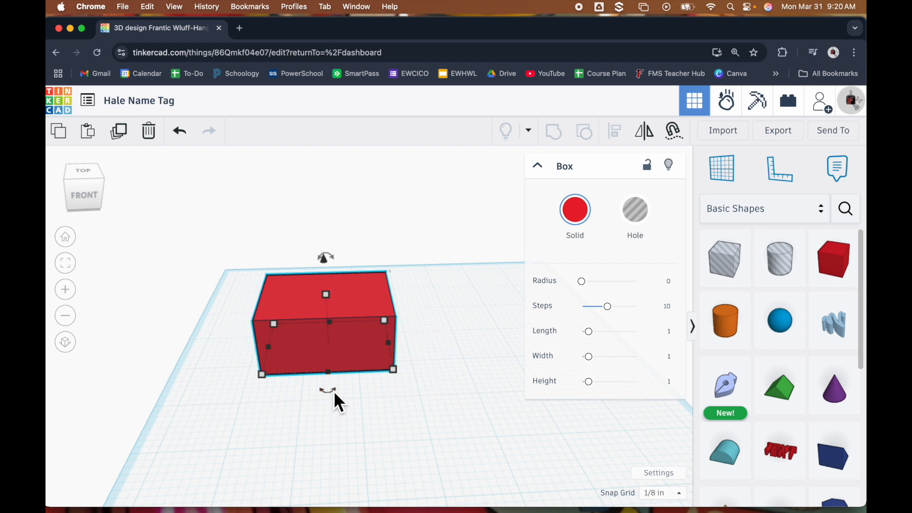
pyautogui.click(333, 390)
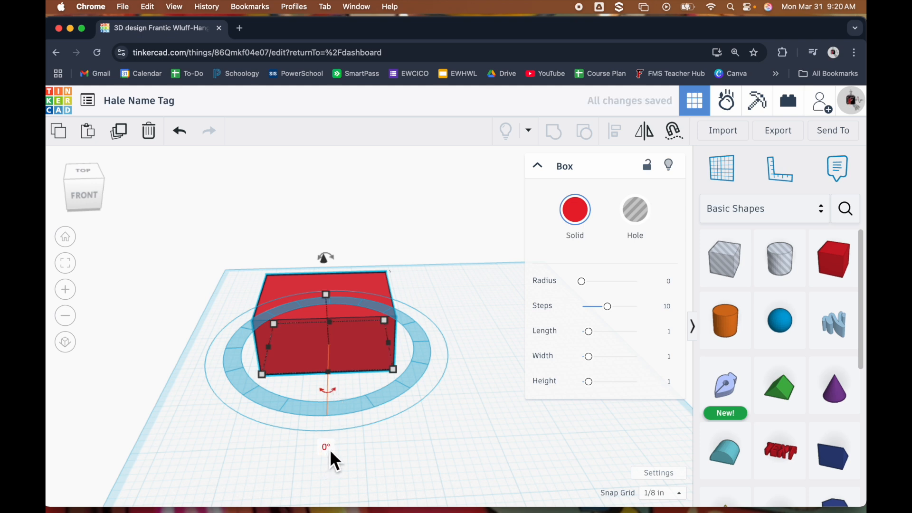
pyautogui.moveTo(334, 395); pyautogui.dragTo(227, 353)
pyautogui.click(516, 451)
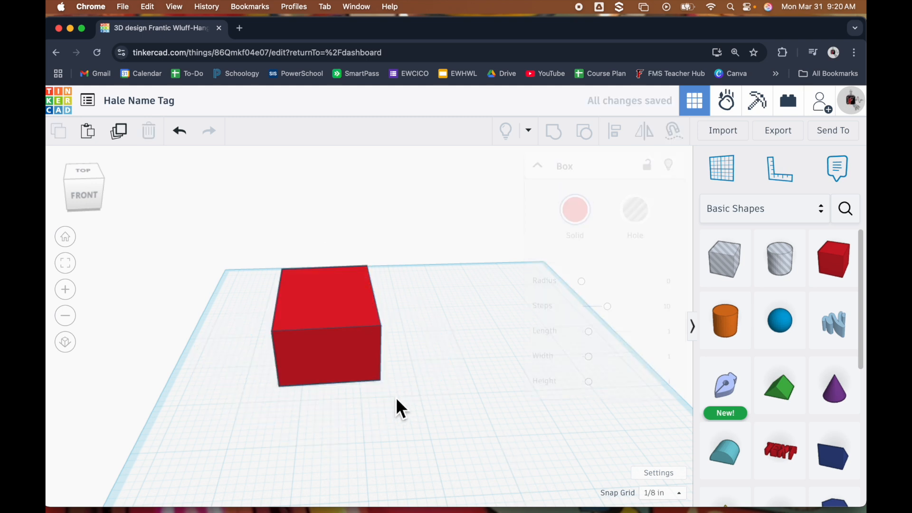
# Rotate the red box another 2° around its vertical axis in a fine increment and deselect it
pyautogui.click(347, 361)
pyautogui.moveTo(330, 402); pyautogui.dragTo(323, 437)
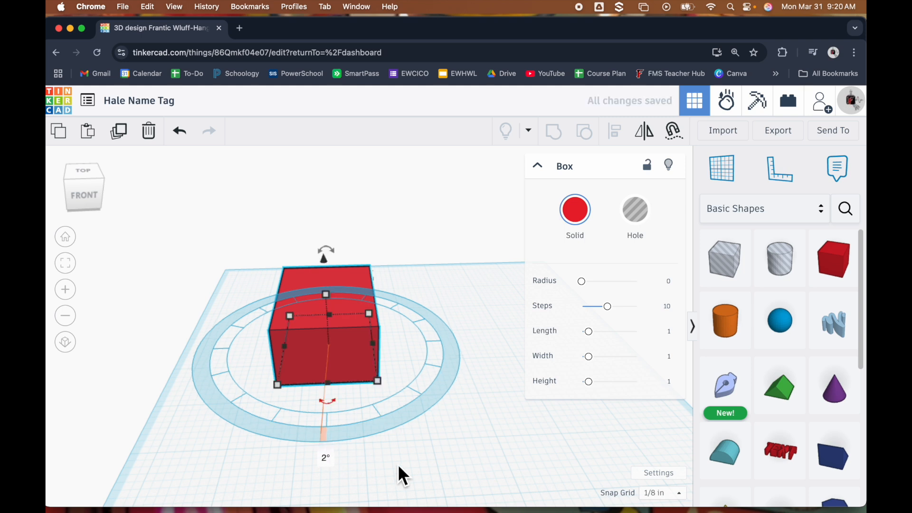
pyautogui.click(427, 460)
pyautogui.moveTo(427, 460); pyautogui.dragTo(412, 394, button='right')
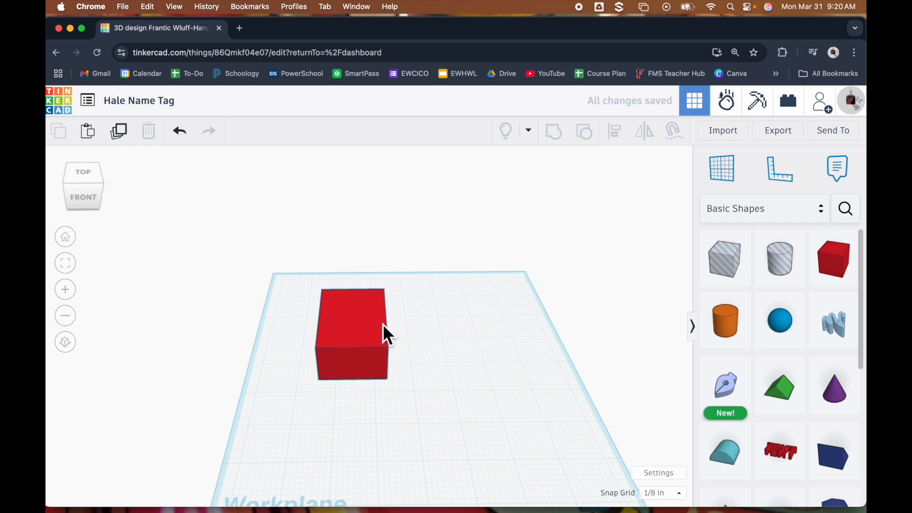
# Enlarge the red box from its front corner and set its base to 3 in wide by 2 in deep
pyautogui.click(377, 342)
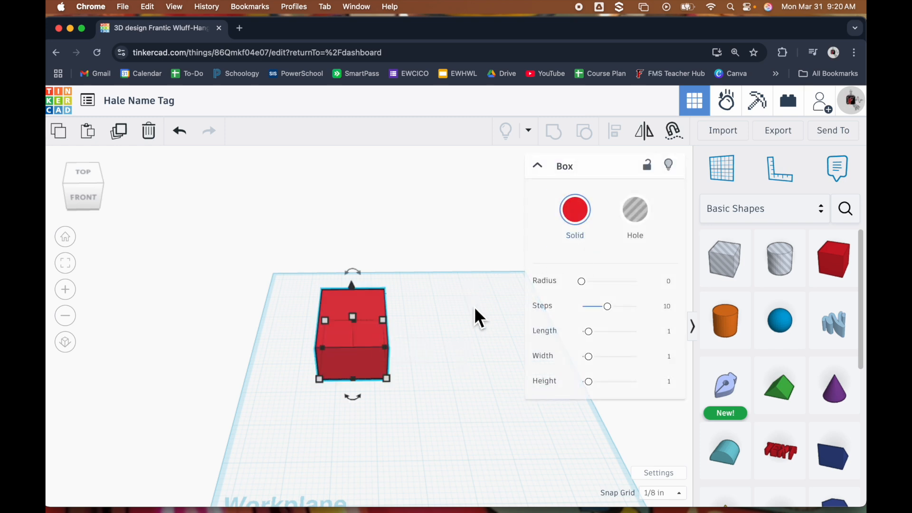
pyautogui.scroll(5, 460, 352)
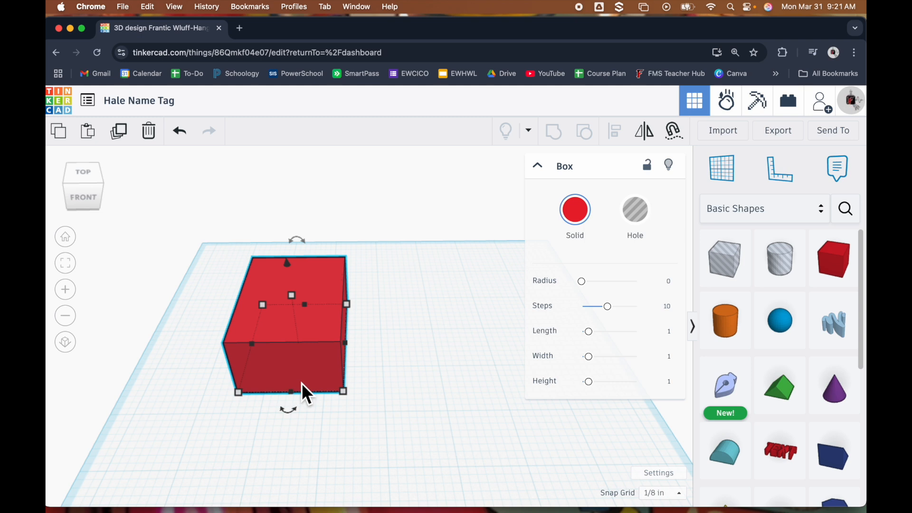
pyautogui.moveTo(346, 399); pyautogui.dragTo(435, 398)
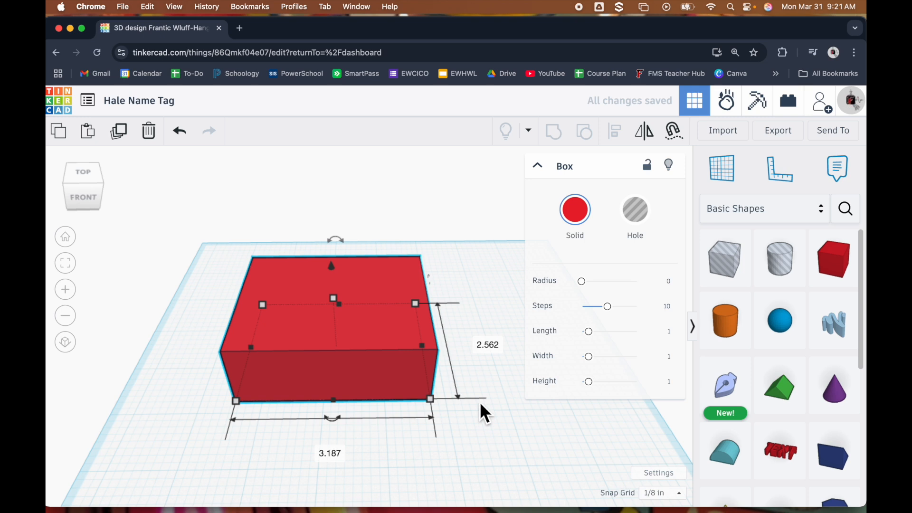
pyautogui.moveTo(434, 398); pyautogui.dragTo(448, 380)
pyautogui.click(340, 433)
pyautogui.write('3')
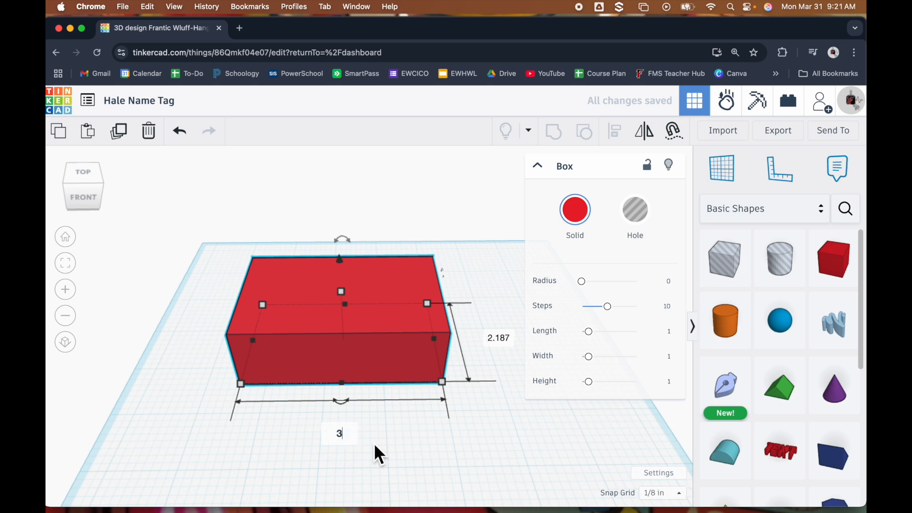
pyautogui.press('Return')
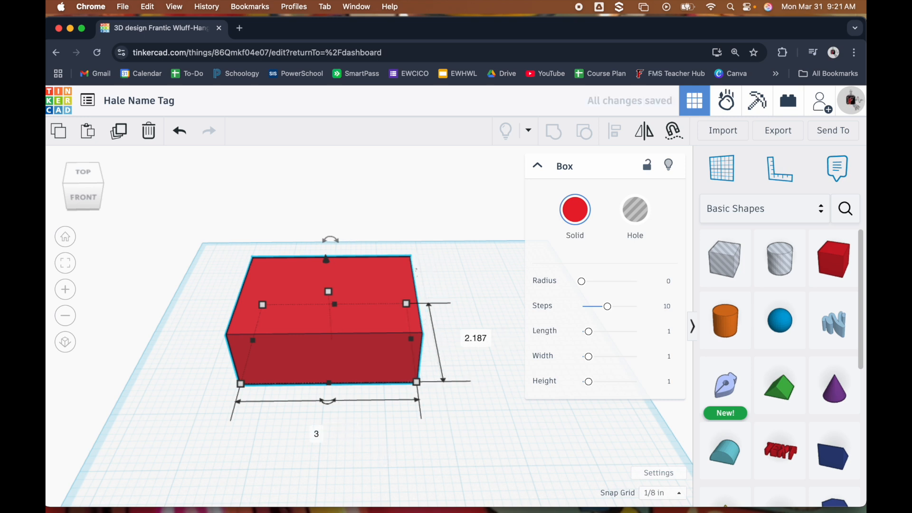
pyautogui.click(477, 338)
pyautogui.write('2')
pyautogui.press('Return')
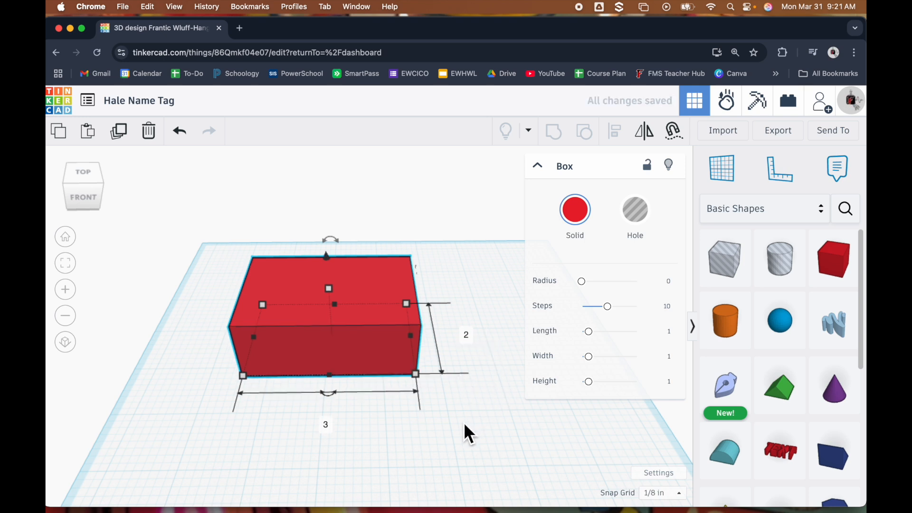
# Lower the top of the red box, set its height to 1/4 in and deselect it
pyautogui.moveTo(462, 423); pyautogui.dragTo(467, 393, button='right')
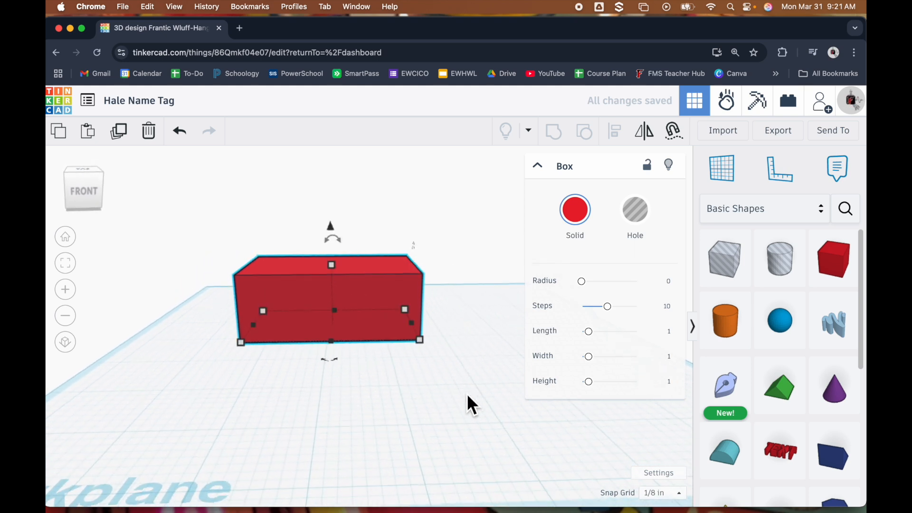
pyautogui.moveTo(335, 269)
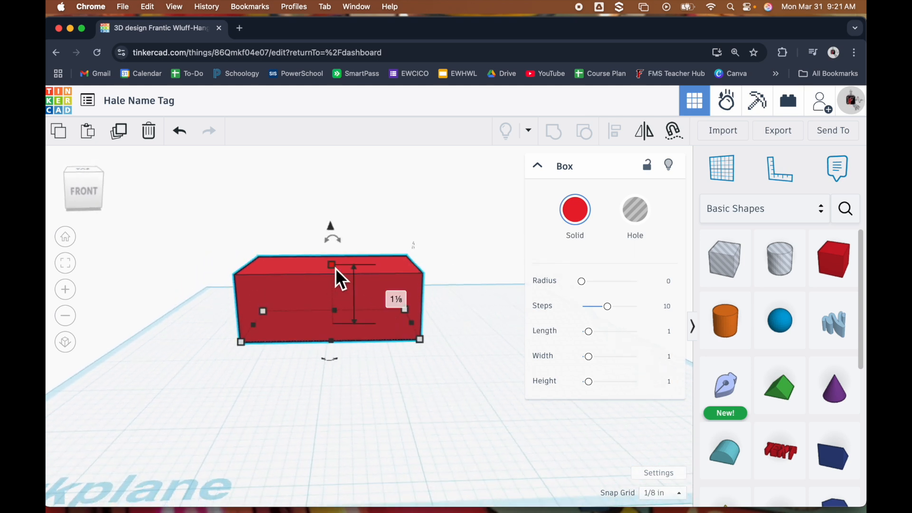
pyautogui.moveTo(335, 268); pyautogui.dragTo(336, 301)
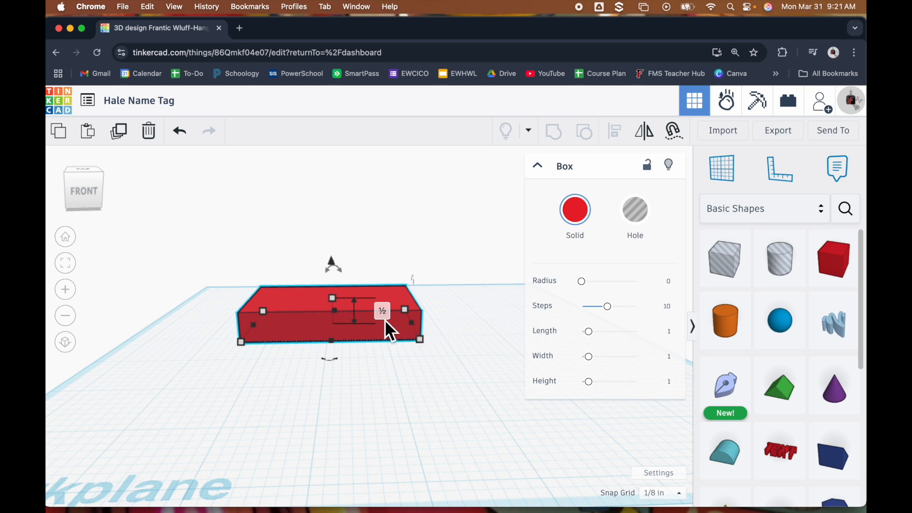
pyautogui.write('1/4')
pyautogui.press('Return')
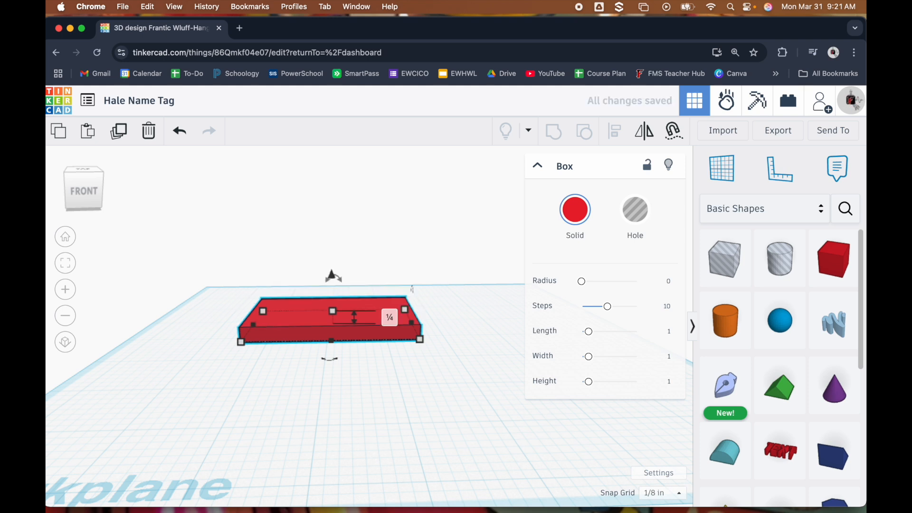
pyautogui.click(389, 410)
# Move the flat red box sideways toward the middle of the workplane and deselect it
pyautogui.moveTo(388, 409); pyautogui.dragTo(417, 423, button='right')
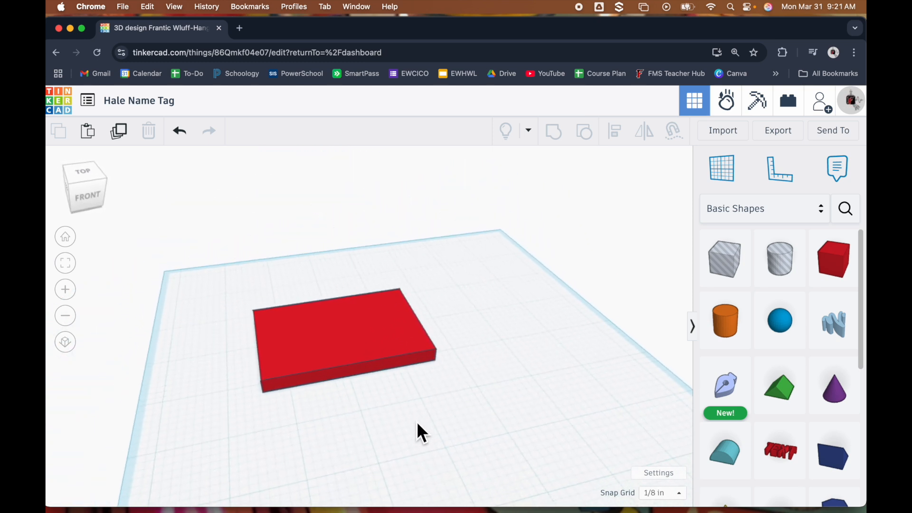
pyautogui.scroll(-1, 426, 401)
pyautogui.moveTo(383, 341); pyautogui.dragTo(421, 336)
pyautogui.click(470, 406)
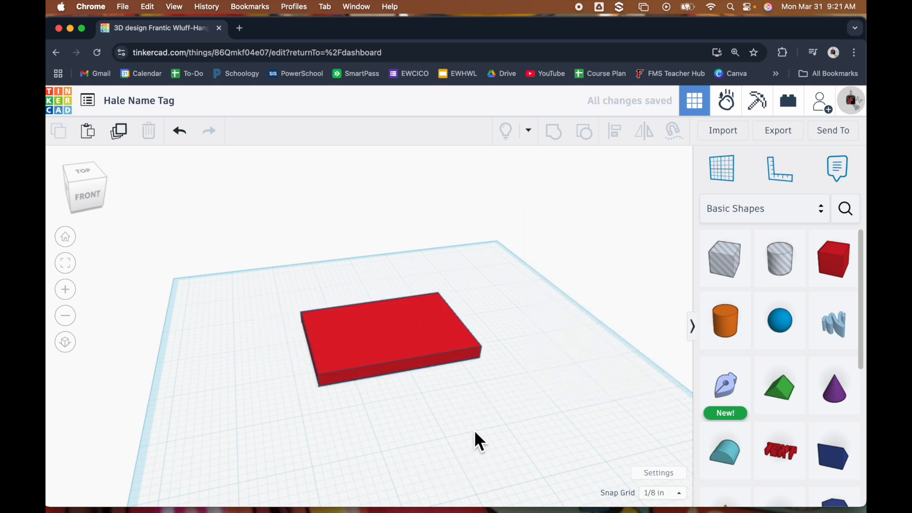
pyautogui.moveTo(474, 430); pyautogui.dragTo(467, 430, button='right')
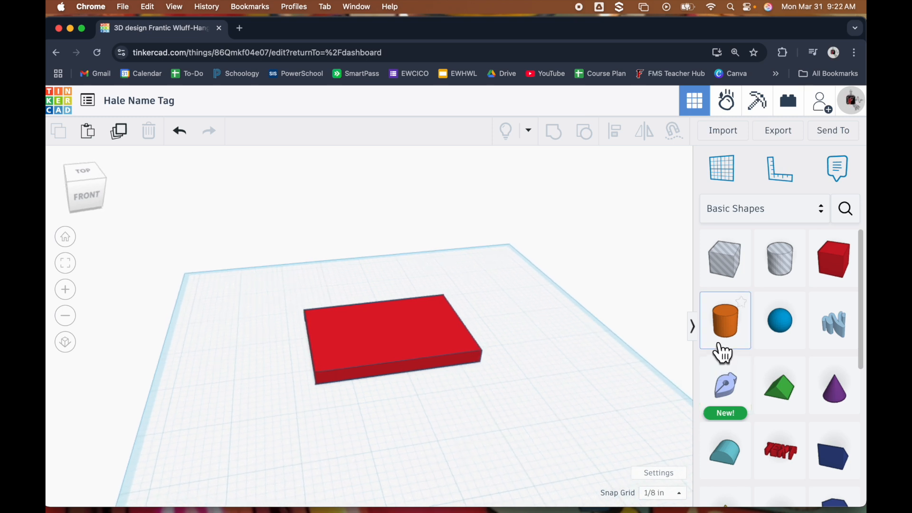
# Place an orange cylinder from the basic shapes on top of the red box
pyautogui.moveTo(724, 340); pyautogui.dragTo(377, 331)
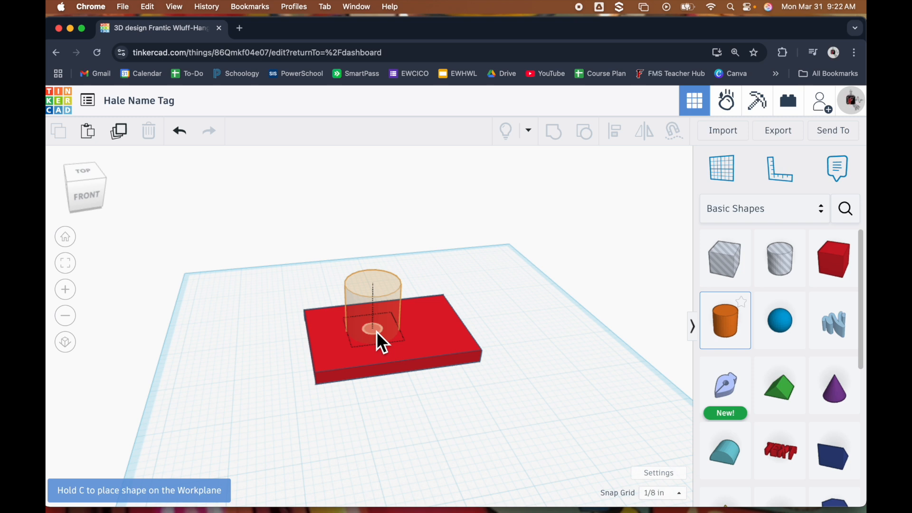
pyautogui.moveTo(376, 331); pyautogui.dragTo(376, 331)
pyautogui.click(472, 452)
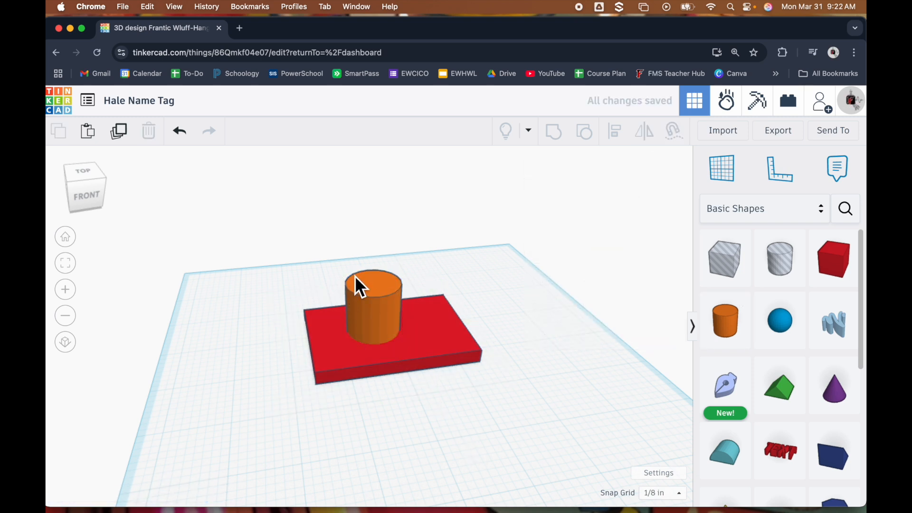
# Move the orange cylinder off the red box to its left side and set its elevation above the workplane to 0
pyautogui.click(378, 309)
pyautogui.moveTo(389, 309); pyautogui.dragTo(260, 321)
pyautogui.moveTo(246, 411); pyautogui.dragTo(242, 386, button='right')
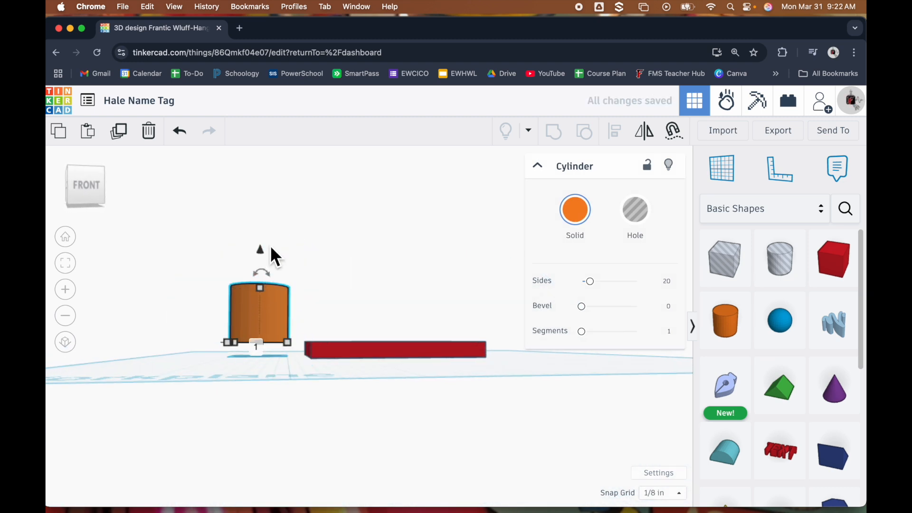
pyautogui.moveTo(264, 249); pyautogui.dragTo(262, 257)
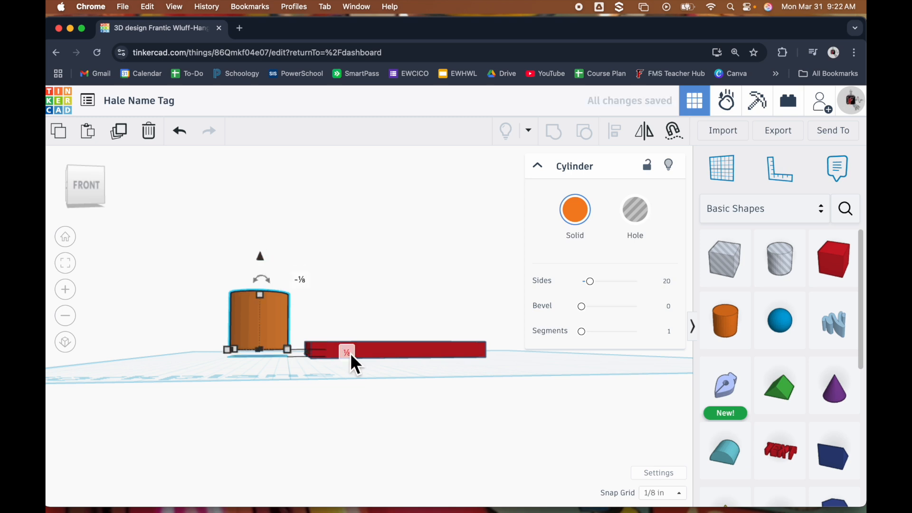
pyautogui.write('0')
pyautogui.press('Return')
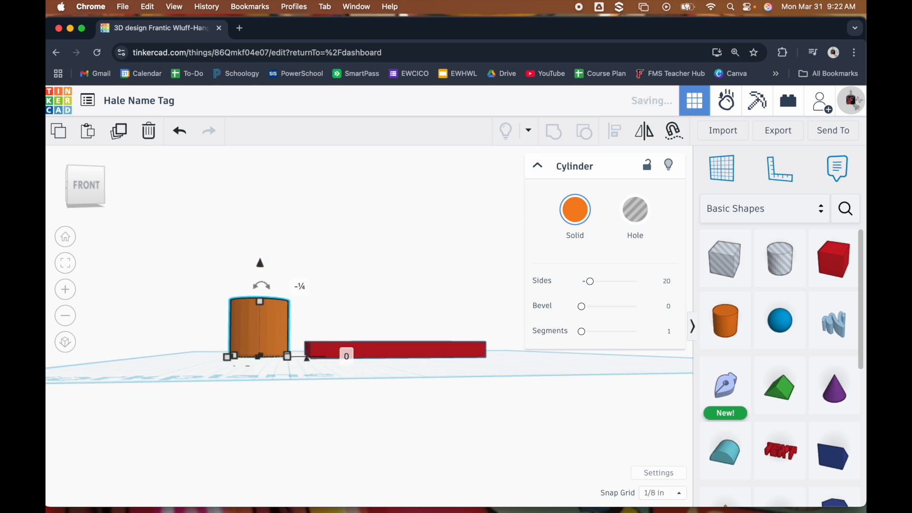
# Check the red box's base dimensions, and set the orange cylinder's base to 2 by 2 in
pyautogui.moveTo(333, 383); pyautogui.dragTo(318, 479, button='right')
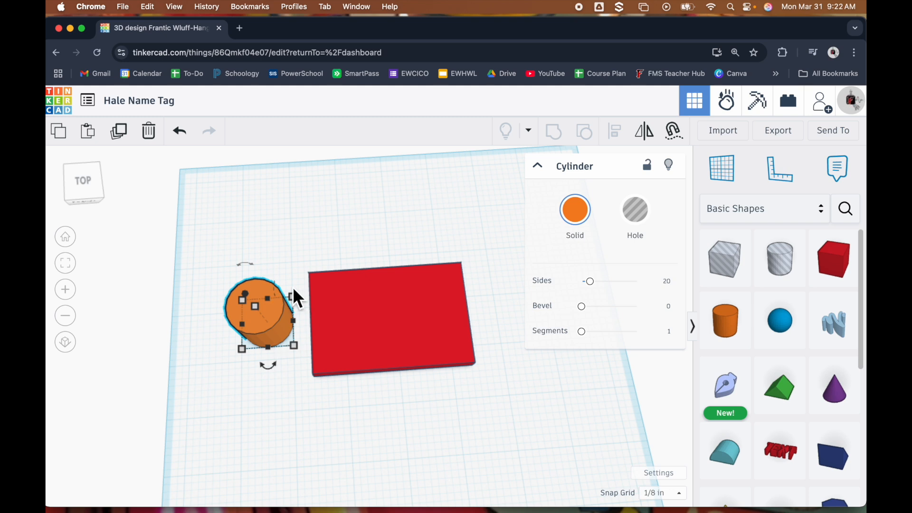
pyautogui.click(334, 408)
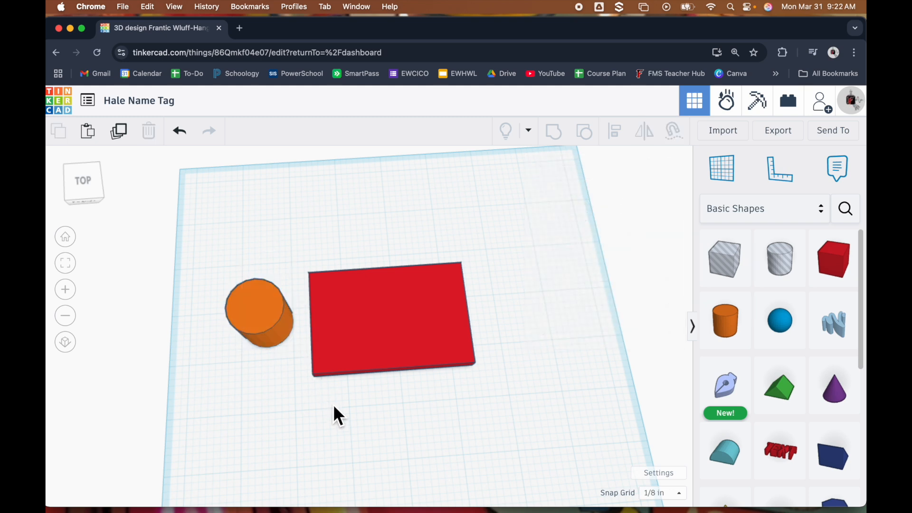
pyautogui.click(281, 325)
pyautogui.click(466, 359)
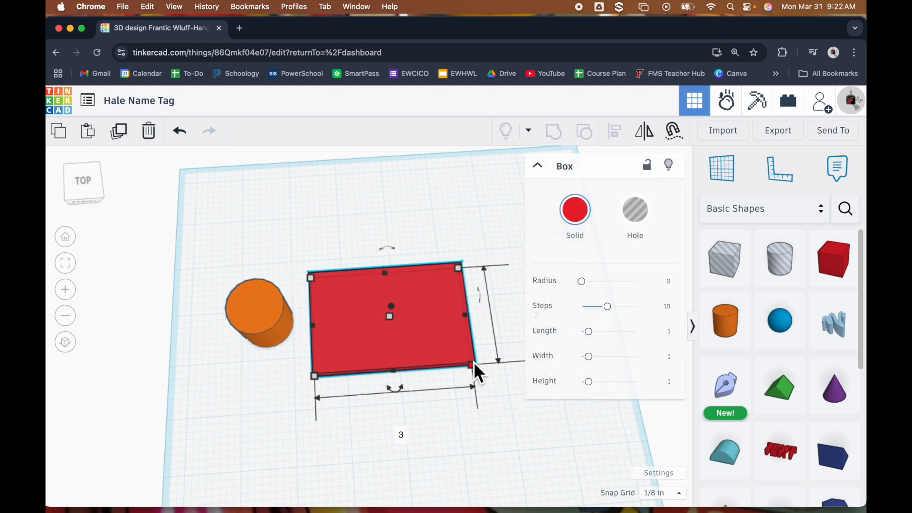
pyautogui.scroll(-1, 375, 418)
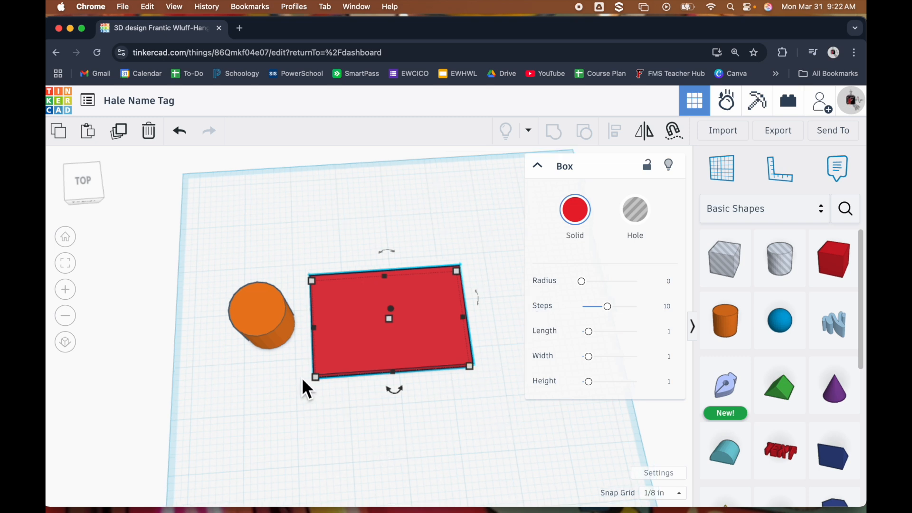
pyautogui.moveTo(314, 378)
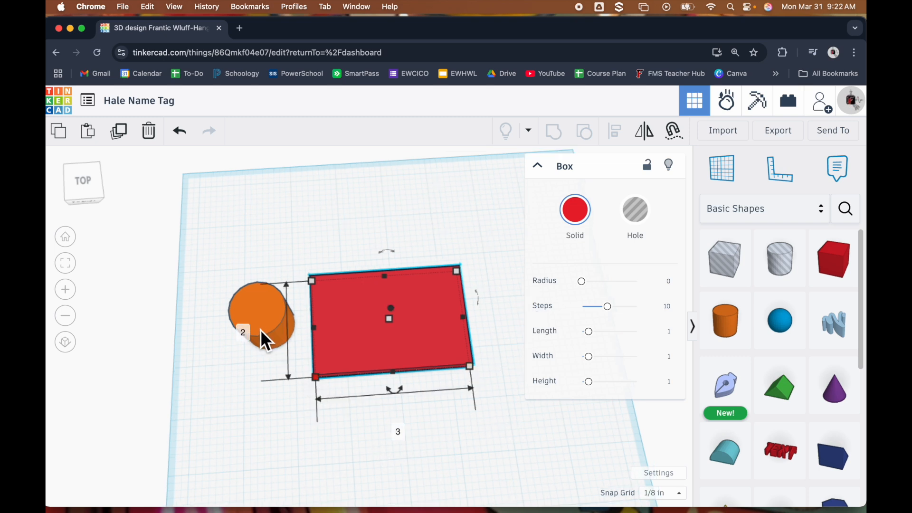
pyautogui.click(269, 313)
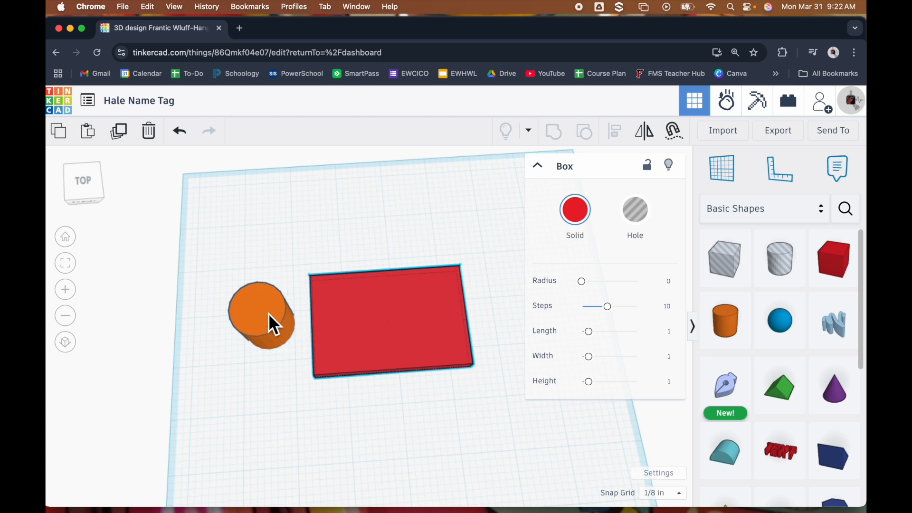
pyautogui.moveTo(250, 354)
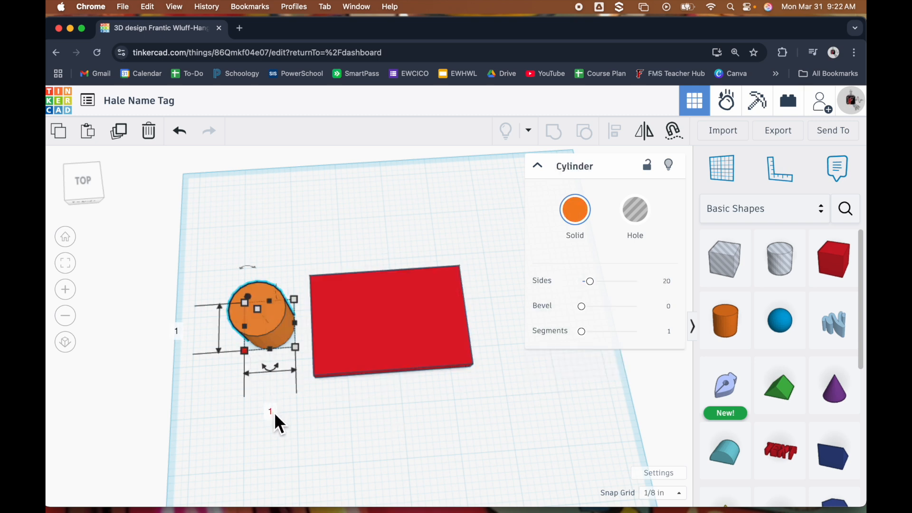
pyautogui.write('2')
pyautogui.press('Tab')
pyautogui.write('2')
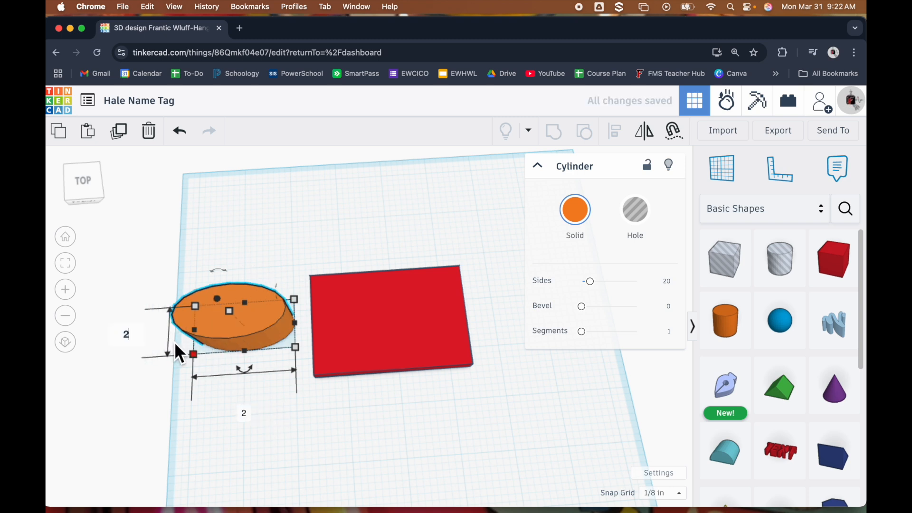
pyautogui.press('Return')
pyautogui.click(414, 421)
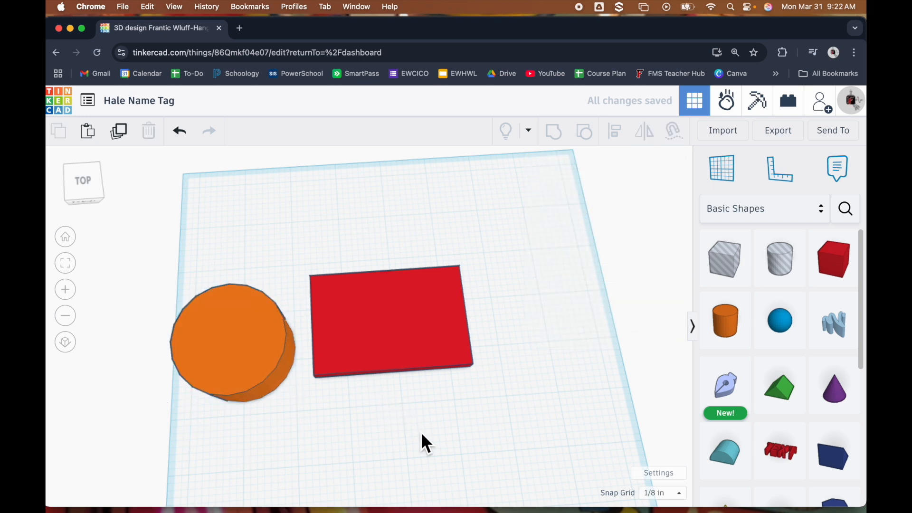
# Check the red box's height, and set the orange cylinder's height to .25 in
pyautogui.moveTo(421, 431); pyautogui.dragTo(437, 360, button='right')
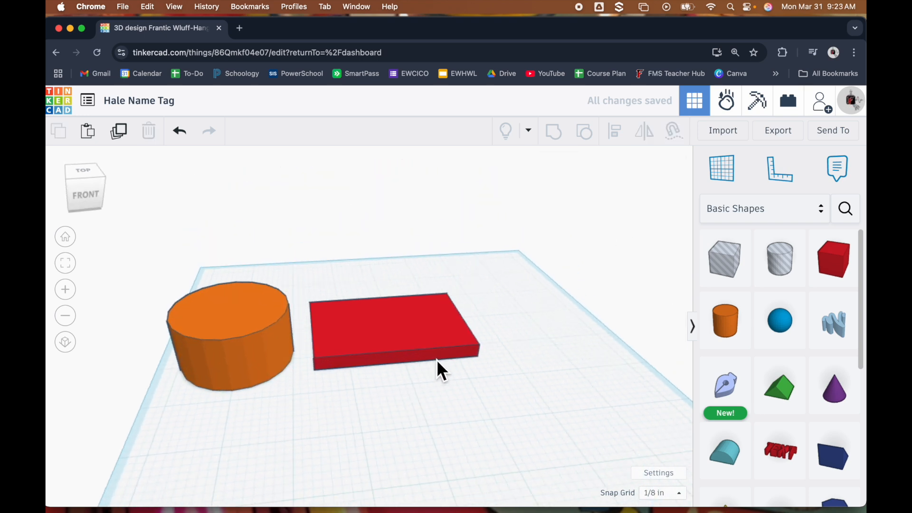
pyautogui.click(414, 343)
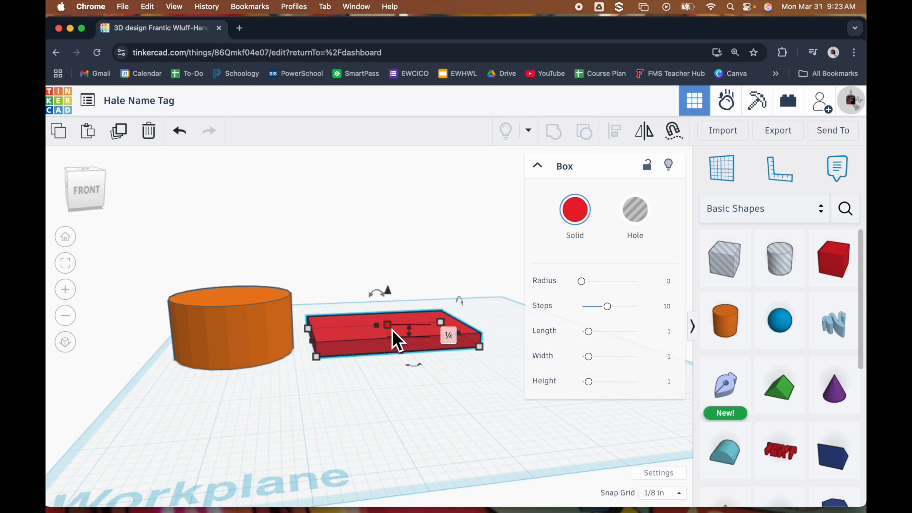
pyautogui.click(240, 325)
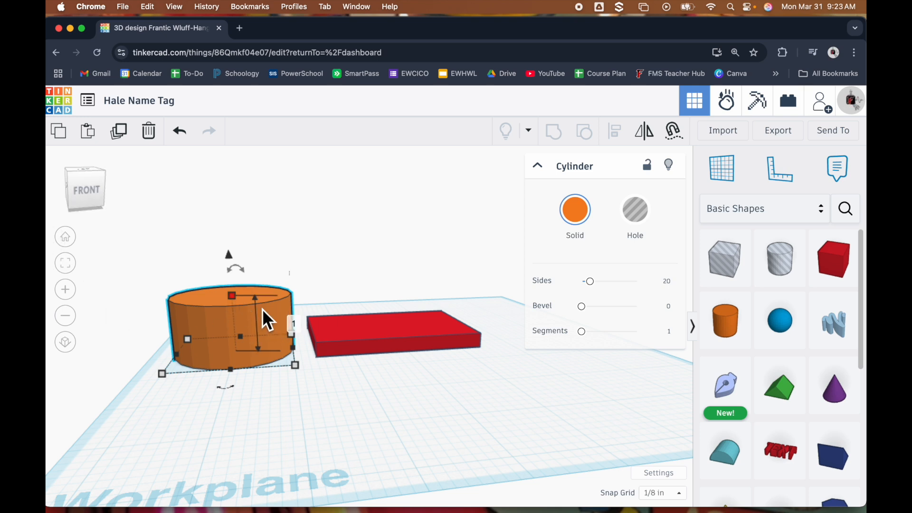
pyautogui.click(295, 326)
pyautogui.write('.25')
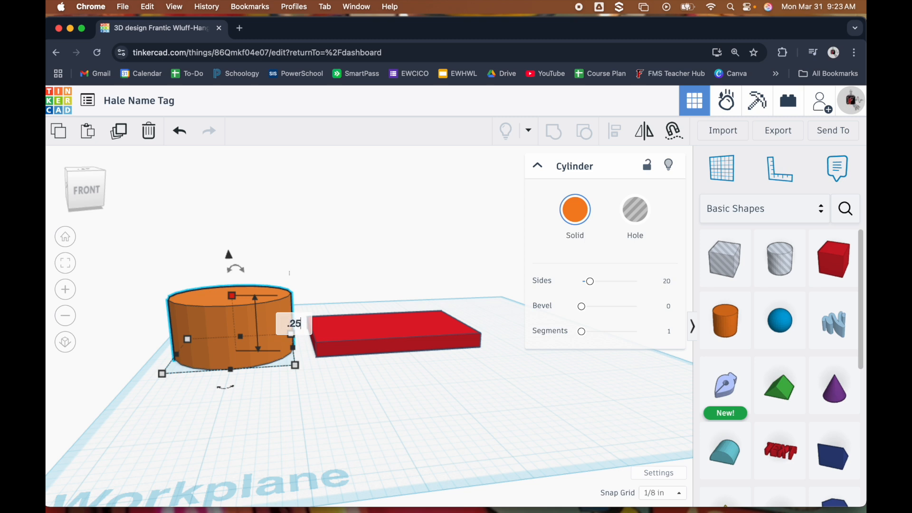
pyautogui.press('Return')
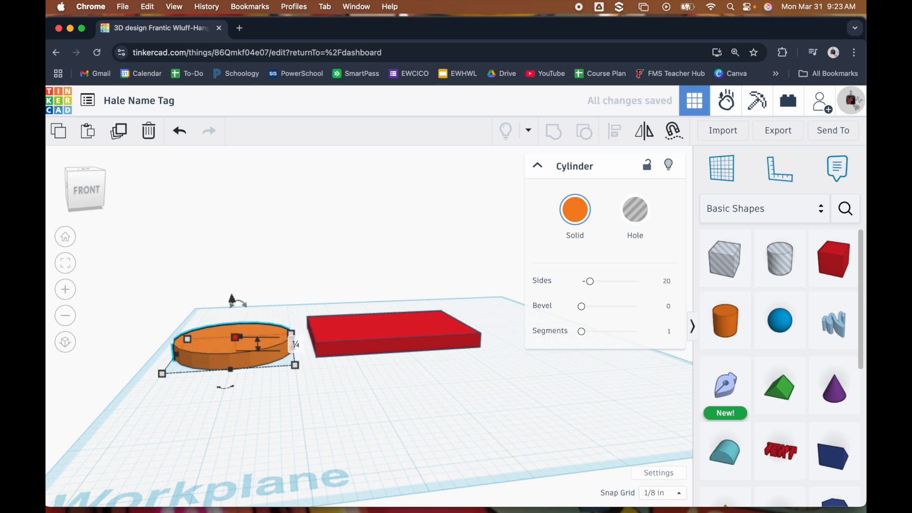
pyautogui.click(469, 412)
# Move the flattened orange cylinder about 3/8 in toward the back edge of the workplane and deselect it
pyautogui.moveTo(470, 412); pyautogui.dragTo(470, 503, button='right')
pyautogui.moveTo(427, 313); pyautogui.dragTo(475, 301)
pyautogui.moveTo(271, 349); pyautogui.dragTo(308, 333)
pyautogui.moveTo(299, 363); pyautogui.dragTo(291, 334)
pyautogui.scroll(5, 285, 263)
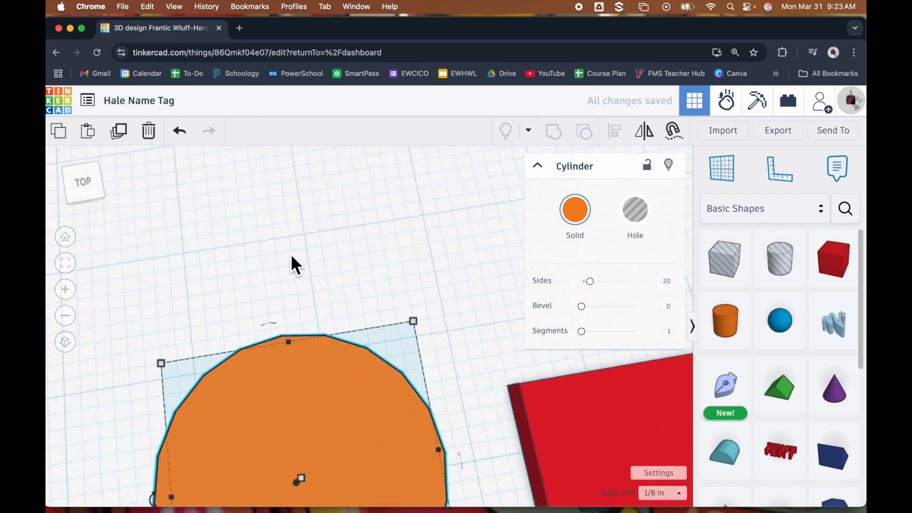
pyautogui.moveTo(338, 382); pyautogui.dragTo(337, 334)
pyautogui.scroll(-8, 354, 348)
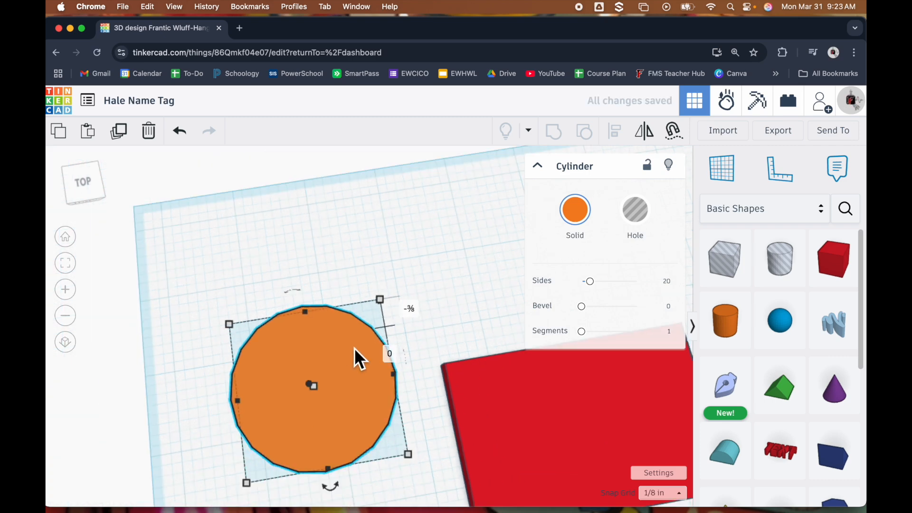
pyautogui.scroll(-3, 162, 202)
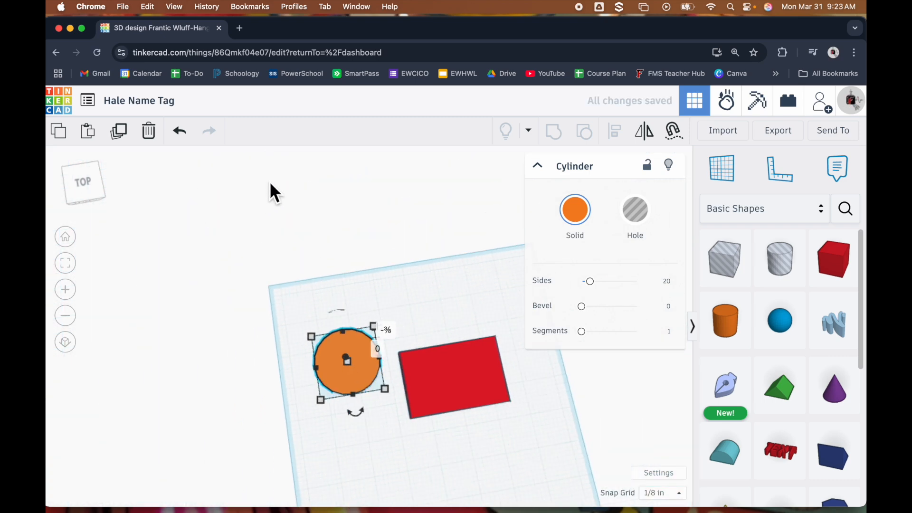
pyautogui.click(432, 407)
pyautogui.scroll(3, 399, 415)
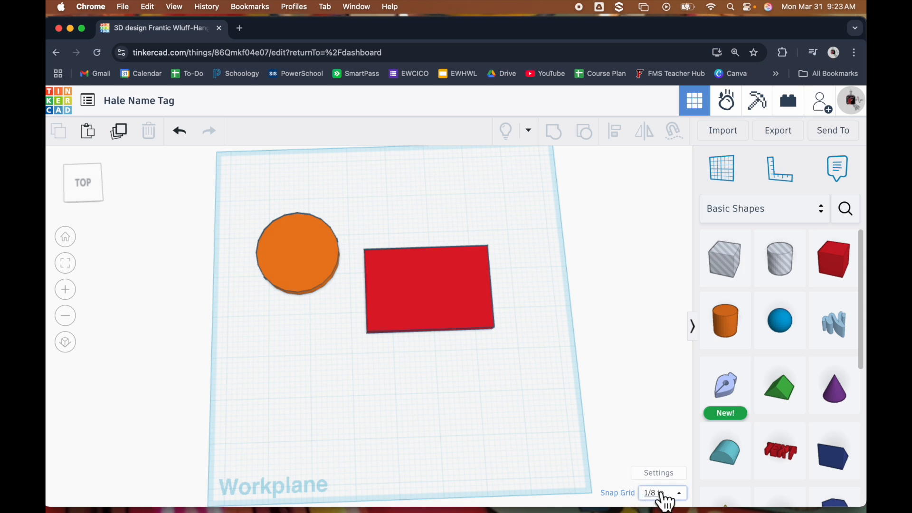
# Check the snap grid options, and nudge the orange cylinder in 1/8 in increments to a spot beside the red box's left side
pyautogui.click(681, 497)
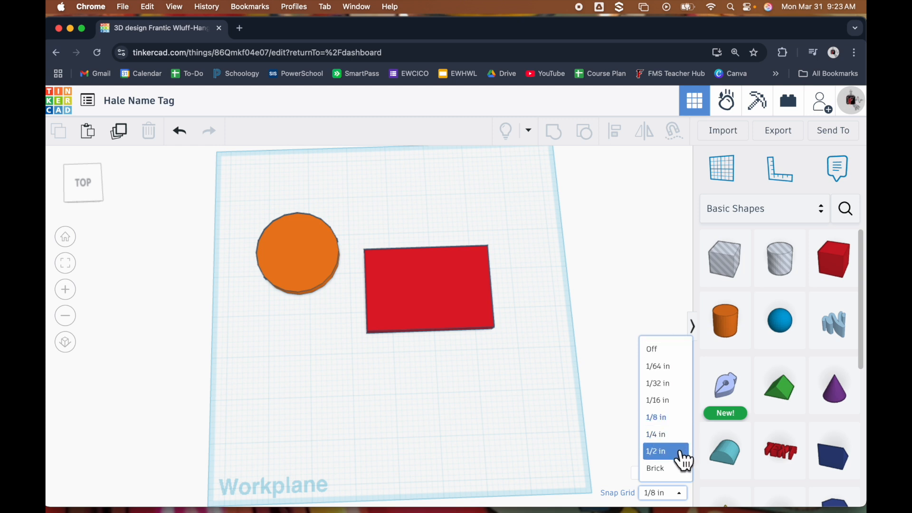
pyautogui.click(281, 250)
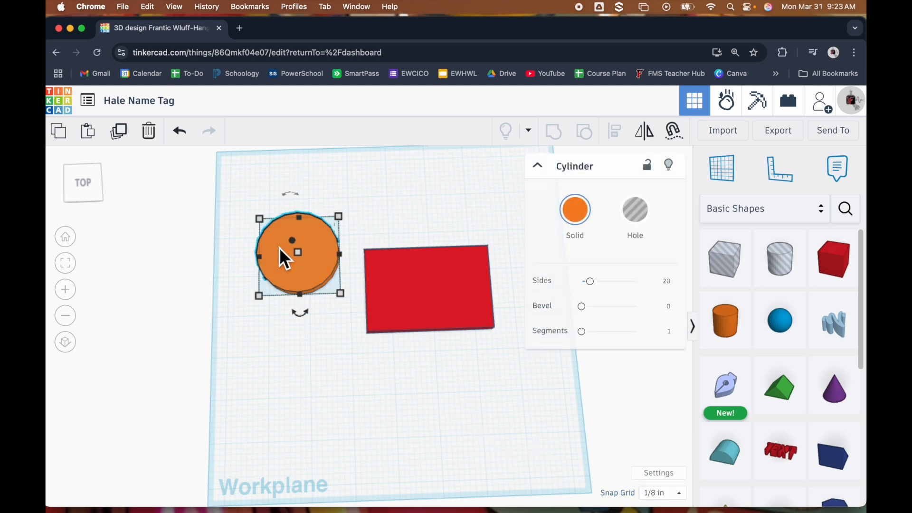
pyautogui.press('Up')
pyautogui.press('Up')
pyautogui.press('Up')
pyautogui.press('Up')
pyautogui.press('Left')
pyautogui.press('Left')
pyautogui.press('Left')
pyautogui.press('Left')
pyautogui.press('Left')
pyautogui.press('Down')
pyautogui.press('Down')
pyautogui.press('Down')
pyautogui.press('Down')
pyautogui.press('Right')
pyautogui.press('Down')
pyautogui.press('Down')
pyautogui.press('Down')
pyautogui.press('Down')
pyautogui.press('Down')
pyautogui.press('Down')
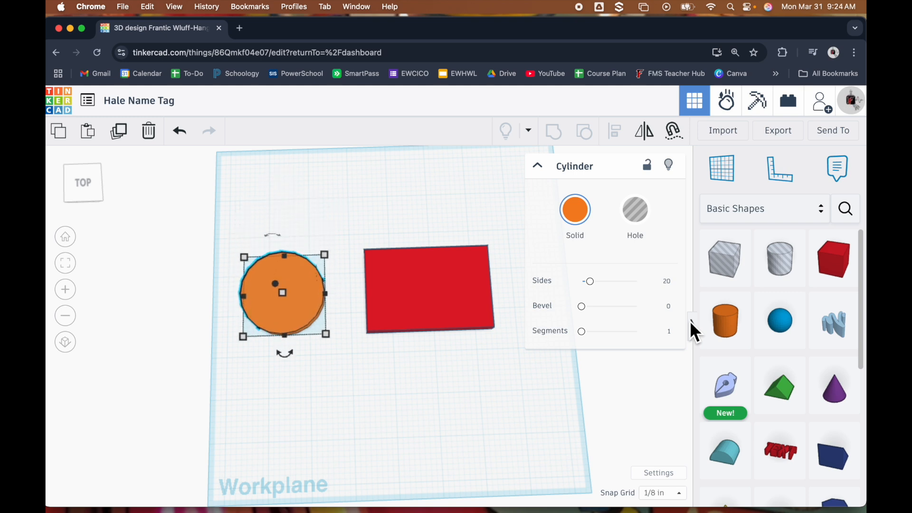
pyautogui.press('Up')
pyautogui.press('Up')
pyautogui.press('Up')
pyautogui.press('Up')
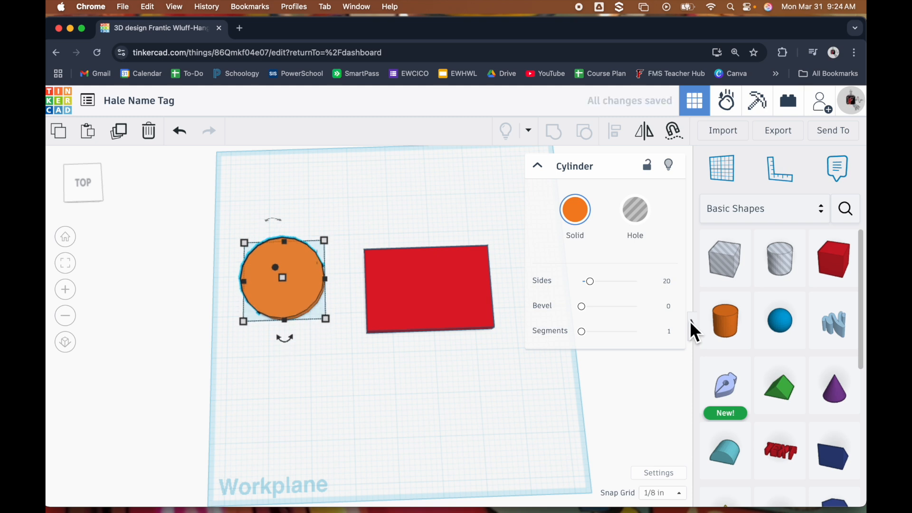
# Examine the available units in the workspace settings, keeping Inches
pyautogui.click(670, 474)
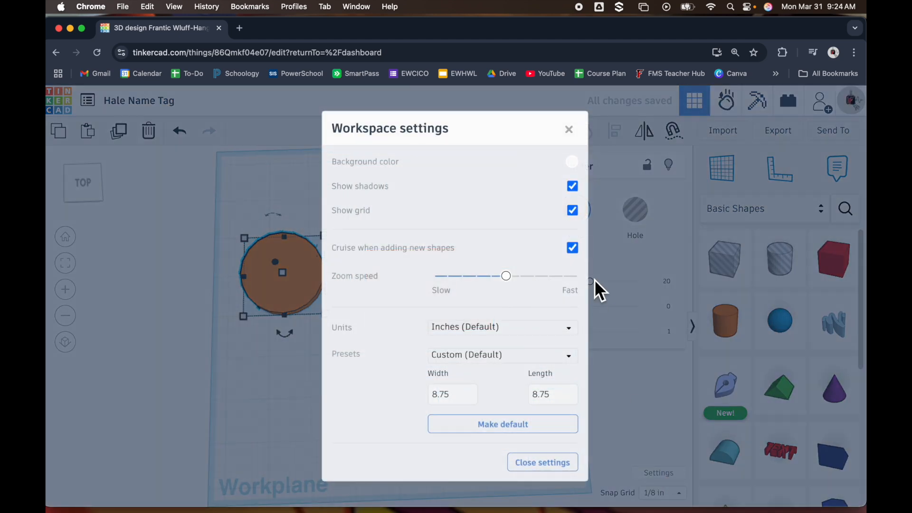
pyautogui.click(473, 331)
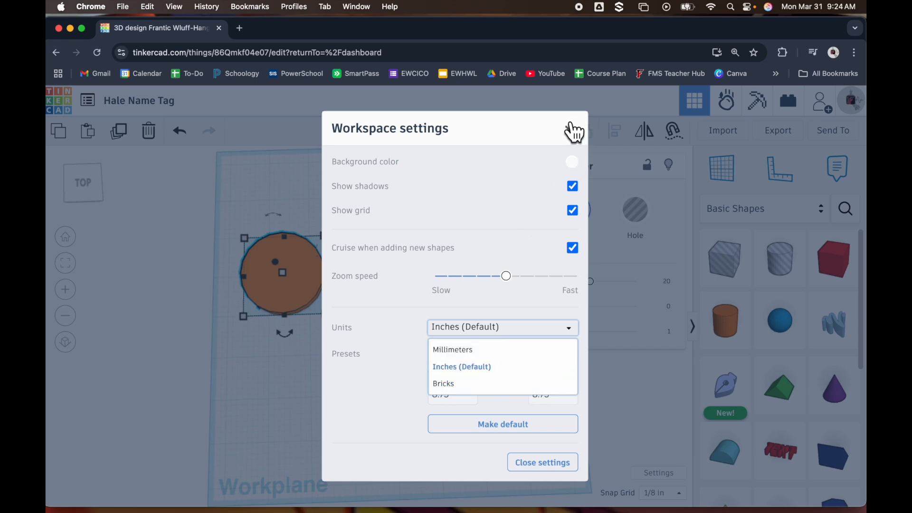
pyautogui.click(573, 130)
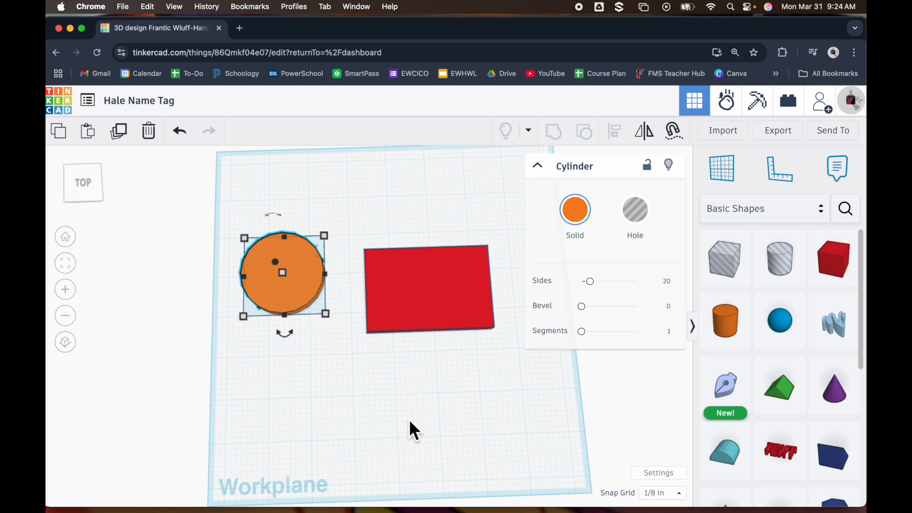
# Move the orange cylinder freehand over the red box's left edge and back beside the box, and deselect it
pyautogui.moveTo(287, 288); pyautogui.dragTo(294, 307)
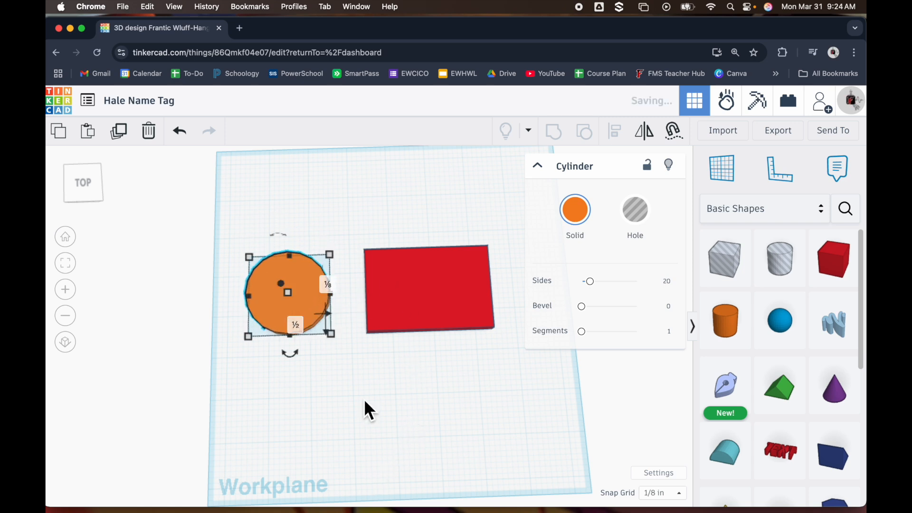
pyautogui.click(380, 347)
pyautogui.moveTo(309, 318); pyautogui.dragTo(376, 317)
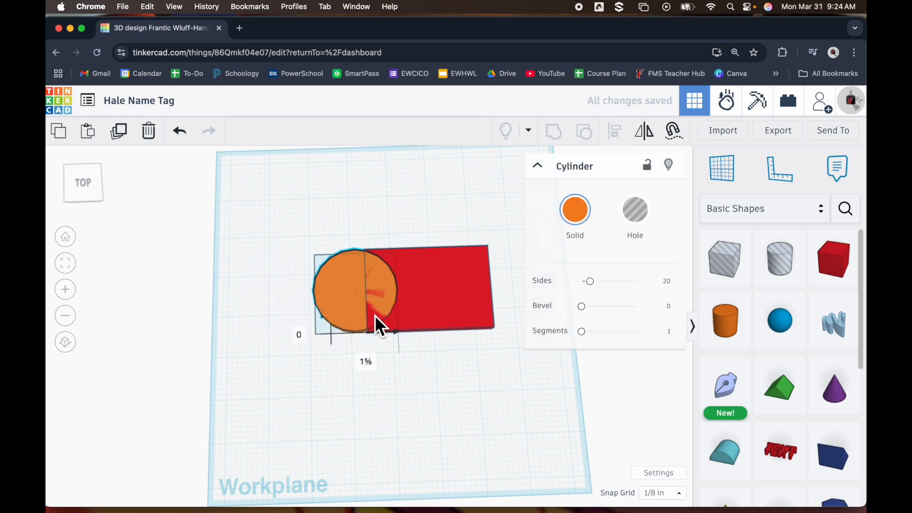
pyautogui.moveTo(375, 316); pyautogui.dragTo(307, 312)
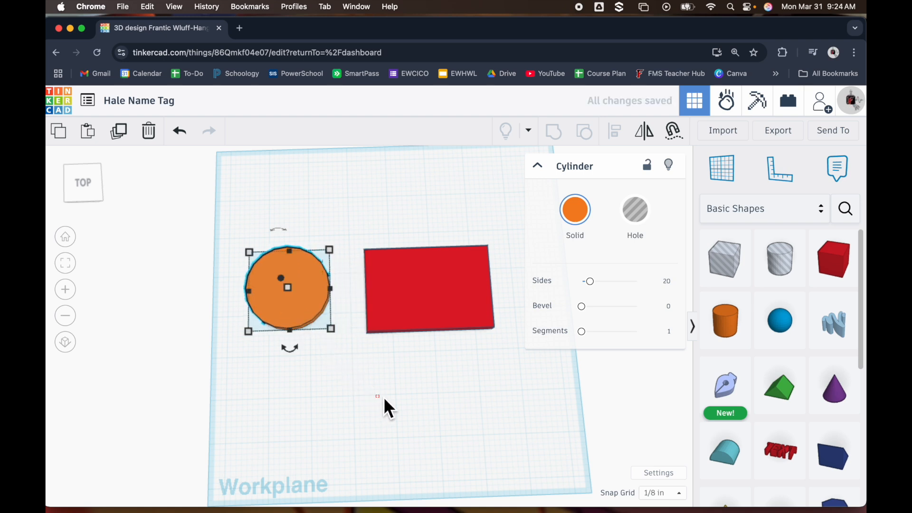
pyautogui.click(381, 397)
# Place a second orange cylinder in front of the flat one and turn it into a hole
pyautogui.moveTo(396, 397)
pyautogui.mouseDown(button='right')
pyautogui.moveTo(404, 341)
pyautogui.moveTo(417, 329)
pyautogui.moveTo(379, 368)
pyautogui.moveTo(394, 380)
pyautogui.mouseUp(button='right')
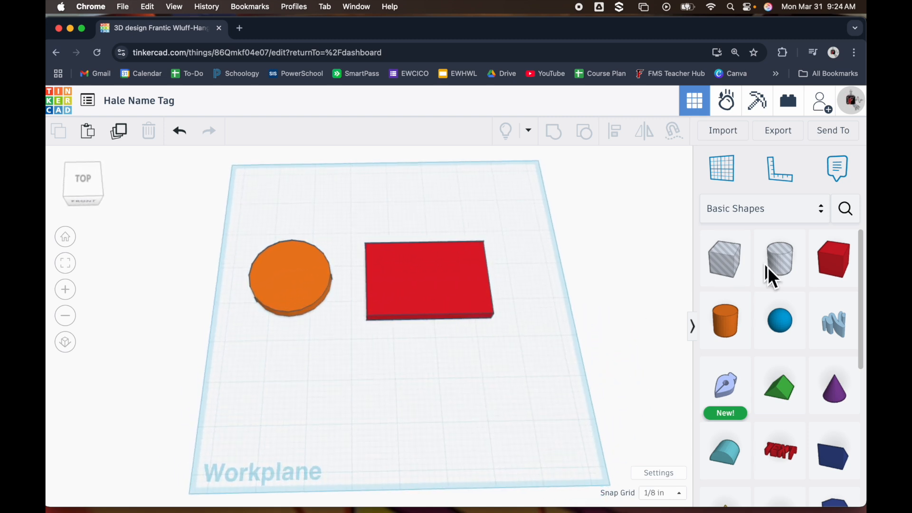
pyautogui.moveTo(780, 260); pyautogui.dragTo(599, 237)
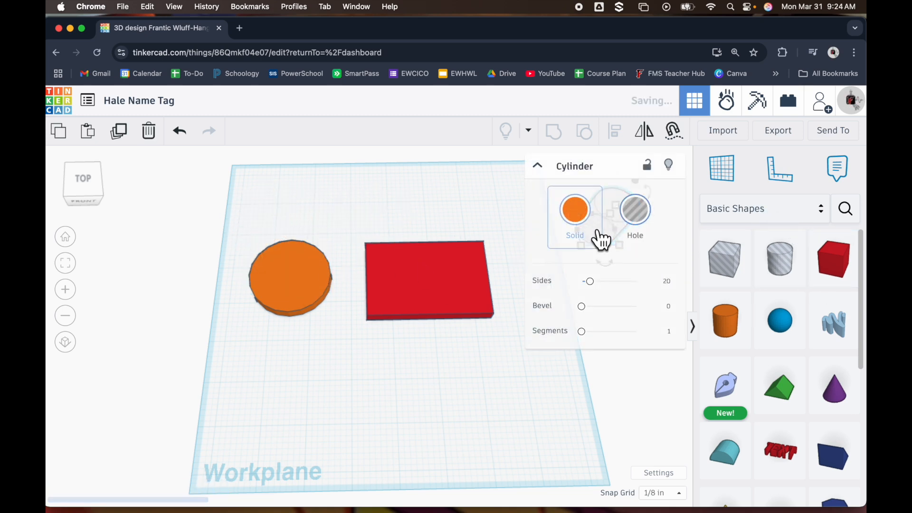
pyautogui.click(679, 452)
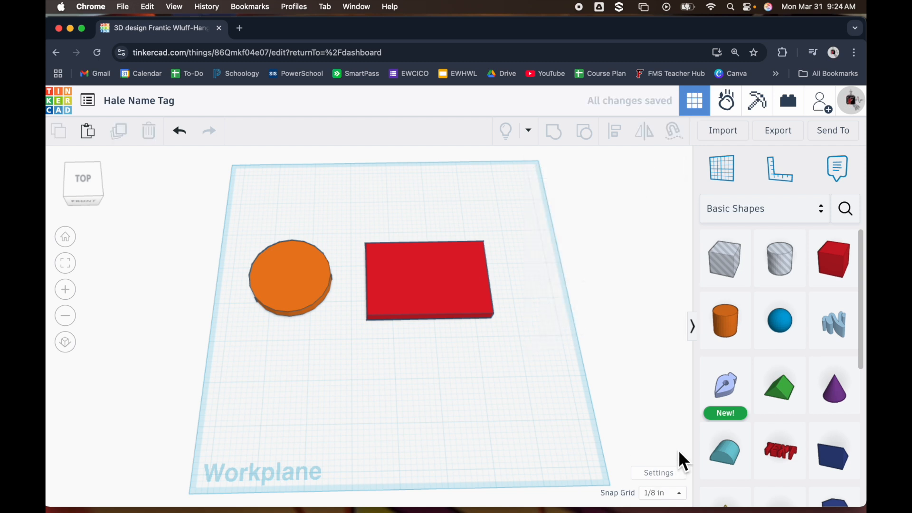
pyautogui.moveTo(673, 325); pyautogui.dragTo(301, 366)
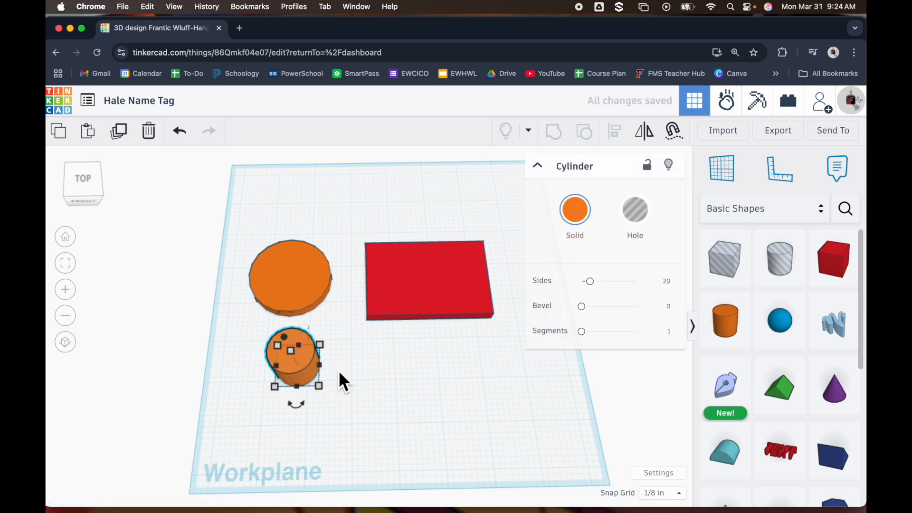
pyautogui.moveTo(365, 385)
pyautogui.mouseDown(button='right')
pyautogui.moveTo(369, 359)
pyautogui.moveTo(367, 386)
pyautogui.mouseUp(button='right')
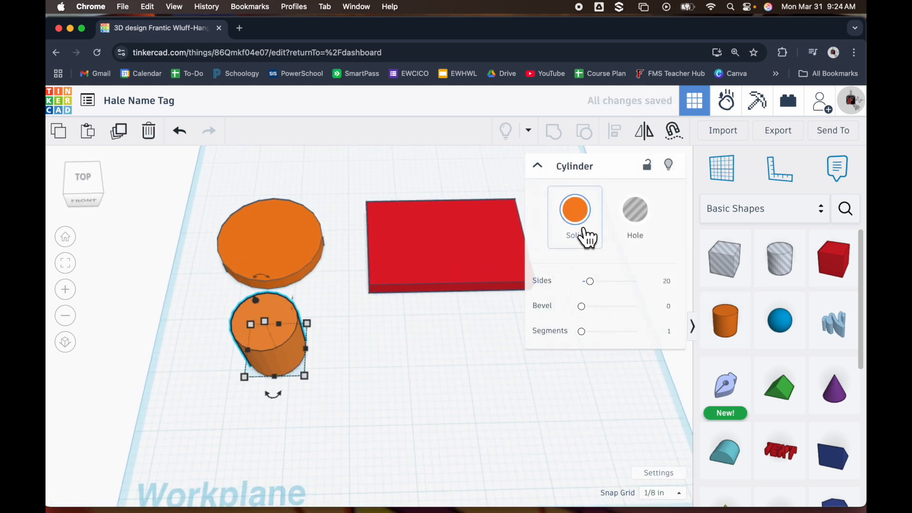
pyautogui.click(637, 220)
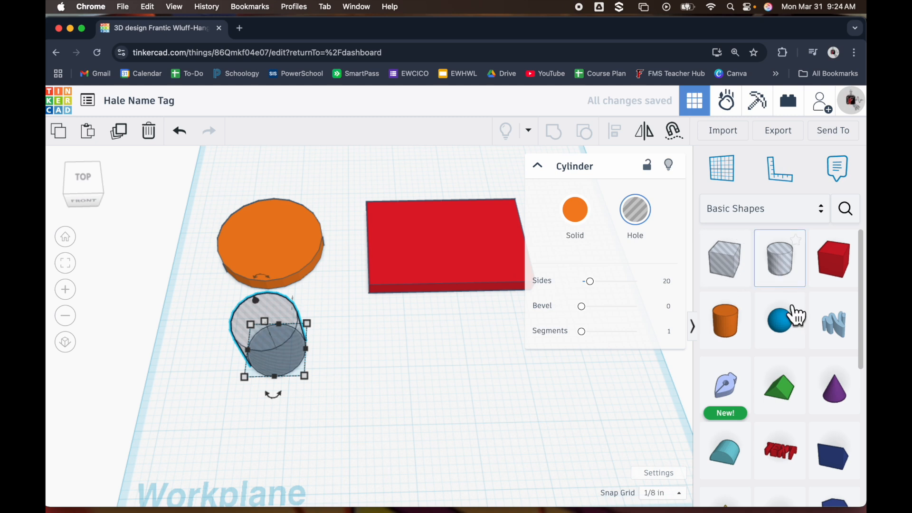
pyautogui.scroll(-5, 798, 357)
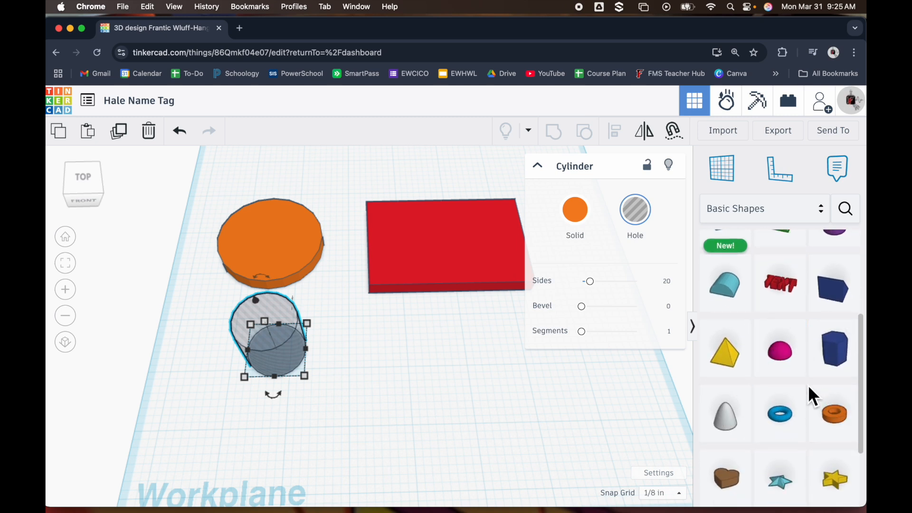
pyautogui.scroll(-1, 390, 397)
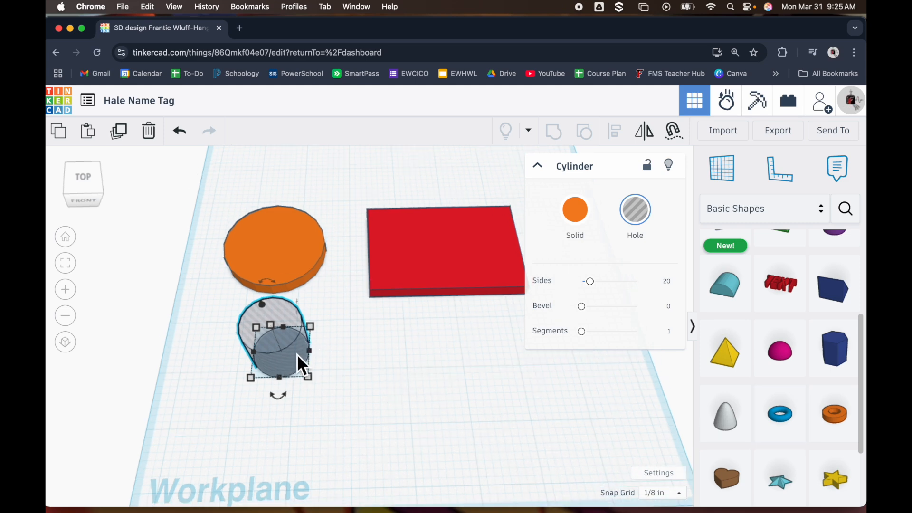
pyautogui.scroll(3, 297, 361)
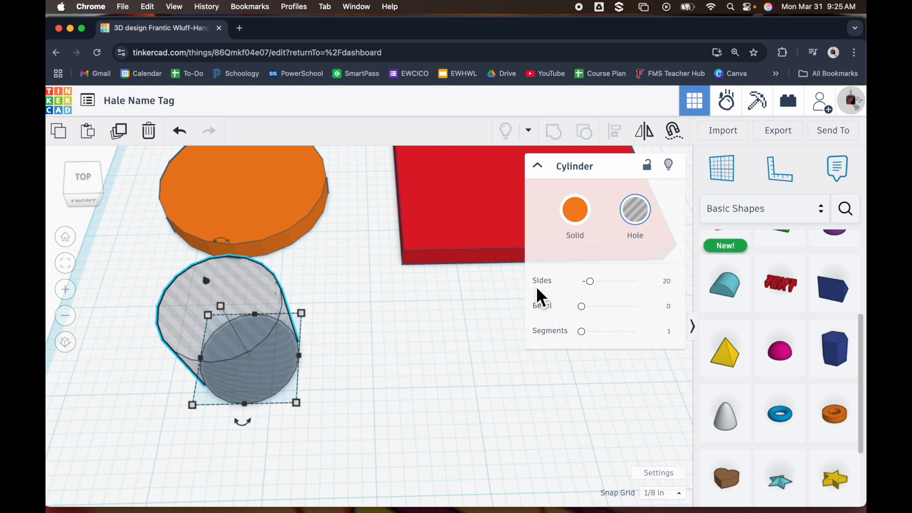
pyautogui.scroll(3, 772, 383)
pyautogui.scroll(1, 773, 384)
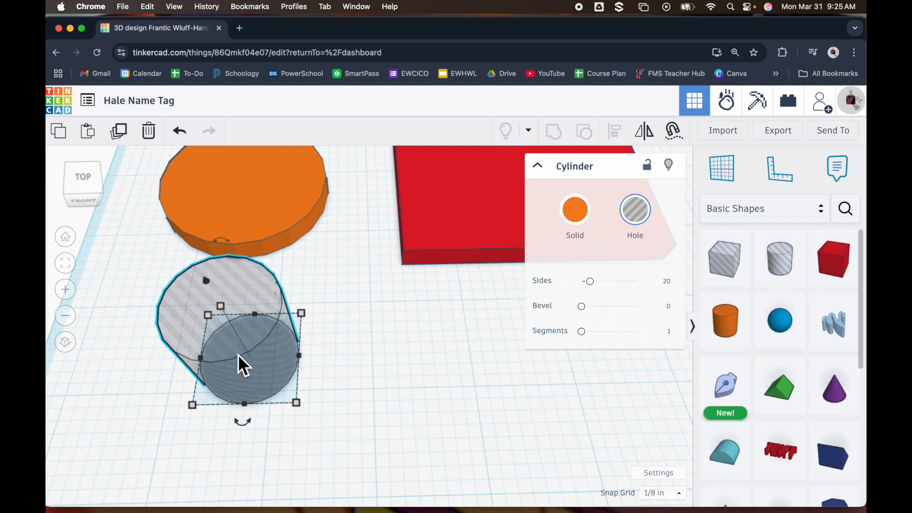
# Set the hole cylinder's base to 1.5 by 1.5 in and deselect it
pyautogui.moveTo(352, 376)
pyautogui.mouseDown(button='right')
pyautogui.moveTo(369, 324)
pyautogui.moveTo(374, 352)
pyautogui.moveTo(350, 371)
pyautogui.mouseUp(button='right')
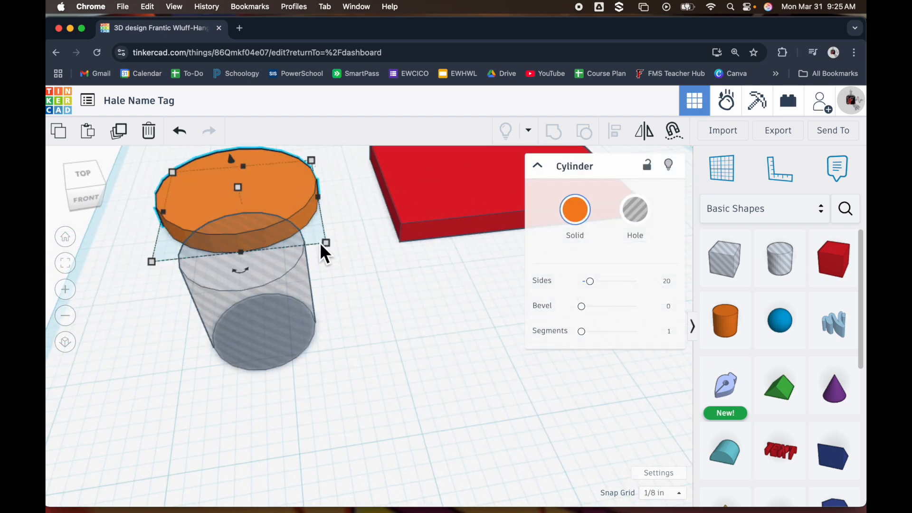
pyautogui.click(319, 348)
pyautogui.click(248, 361)
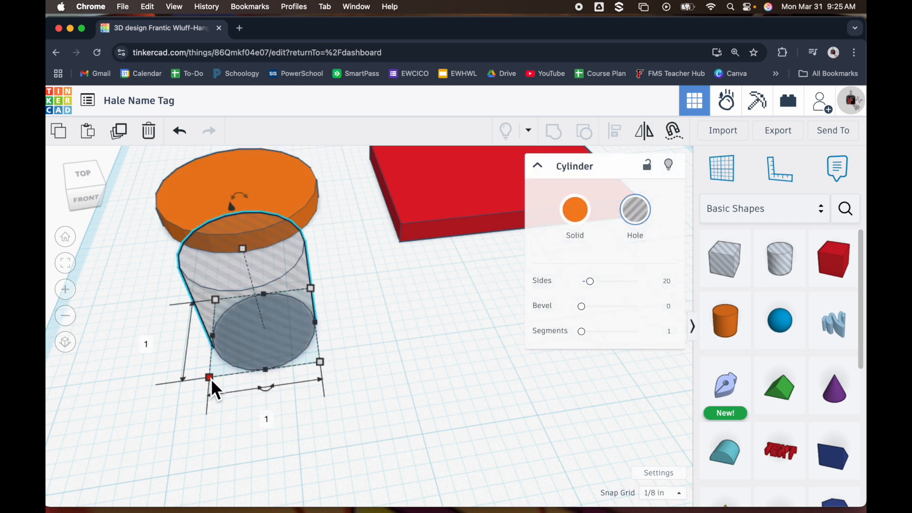
pyautogui.click(153, 349)
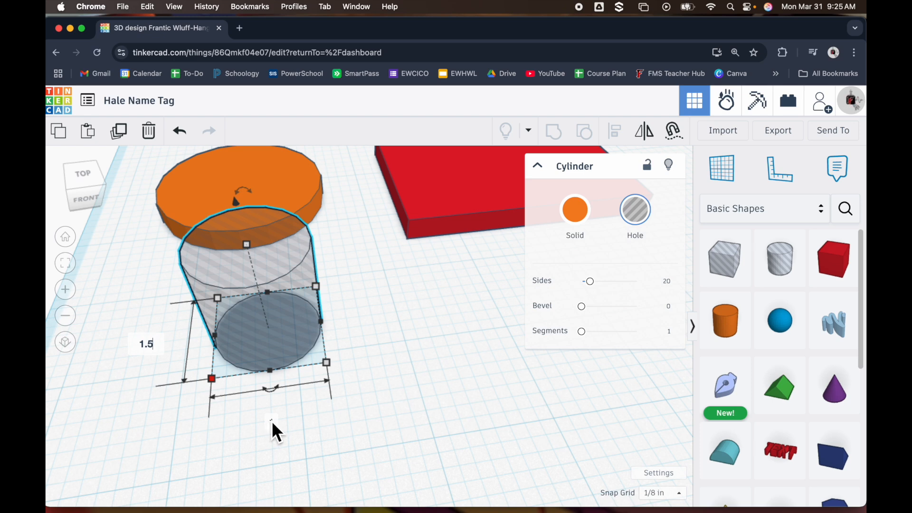
pyautogui.press('Return')
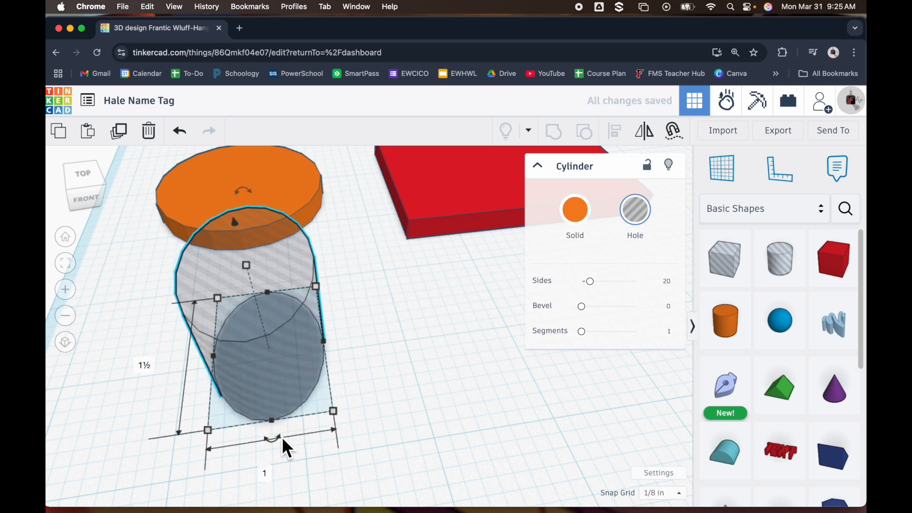
pyautogui.click(267, 474)
pyautogui.write('1.5')
pyautogui.press('Return')
pyautogui.click(394, 352)
pyautogui.moveTo(394, 352); pyautogui.dragTo(382, 332, button='right')
pyautogui.click(299, 350)
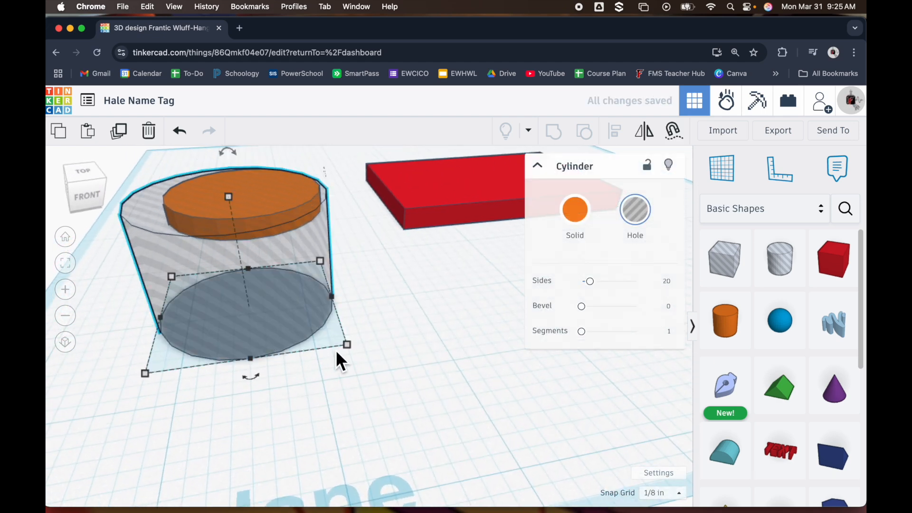
pyautogui.click(410, 370)
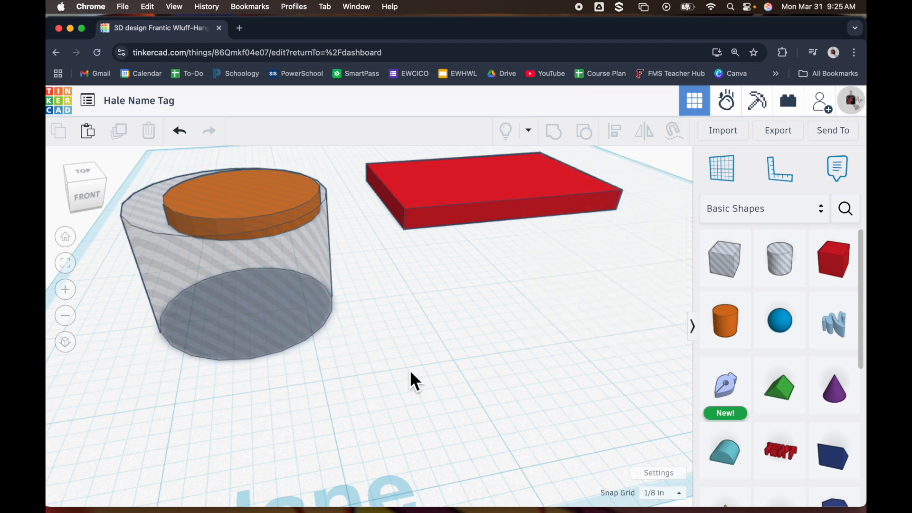
# Place the hole cylinder over the orange cylinder by eye, move it back in front, and deselect it
pyautogui.moveTo(415, 368); pyautogui.dragTo(358, 361, button='right')
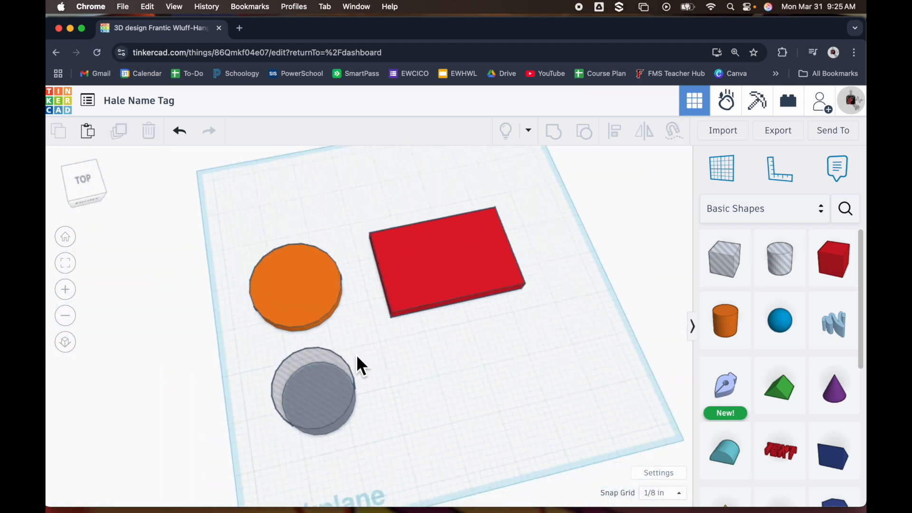
pyautogui.moveTo(337, 386); pyautogui.dragTo(313, 272)
pyautogui.moveTo(329, 392); pyautogui.dragTo(342, 366, button='right')
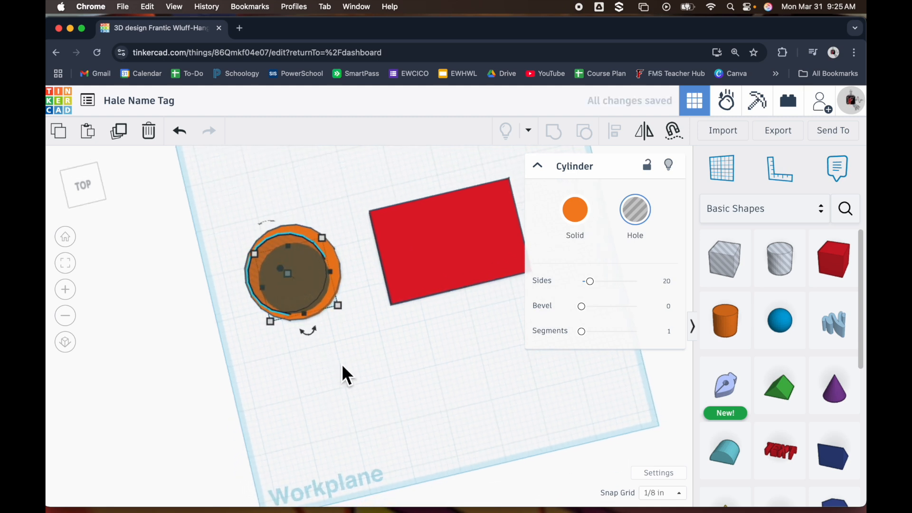
pyautogui.moveTo(311, 281); pyautogui.dragTo(312, 273)
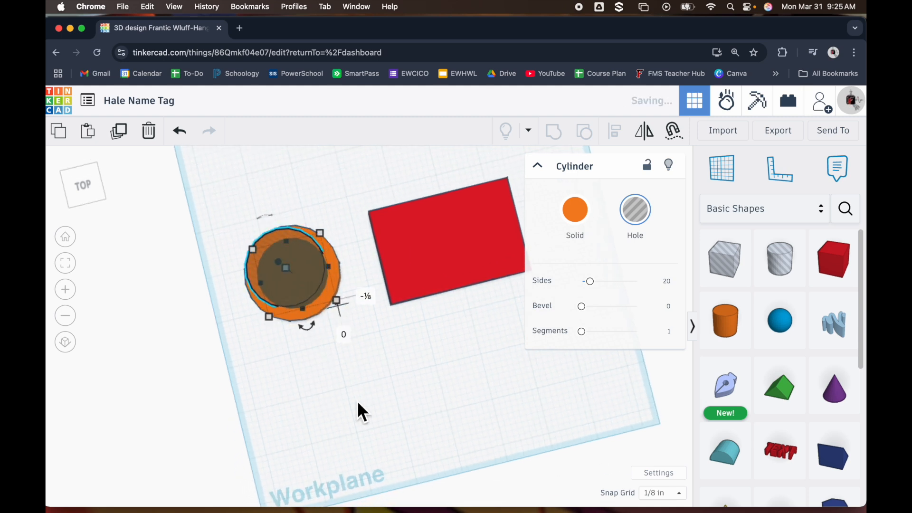
pyautogui.click(364, 397)
pyautogui.moveTo(368, 391)
pyautogui.mouseDown(button='right')
pyautogui.moveTo(429, 311)
pyautogui.moveTo(363, 397)
pyautogui.mouseUp(button='right')
pyautogui.moveTo(299, 293); pyautogui.dragTo(320, 381)
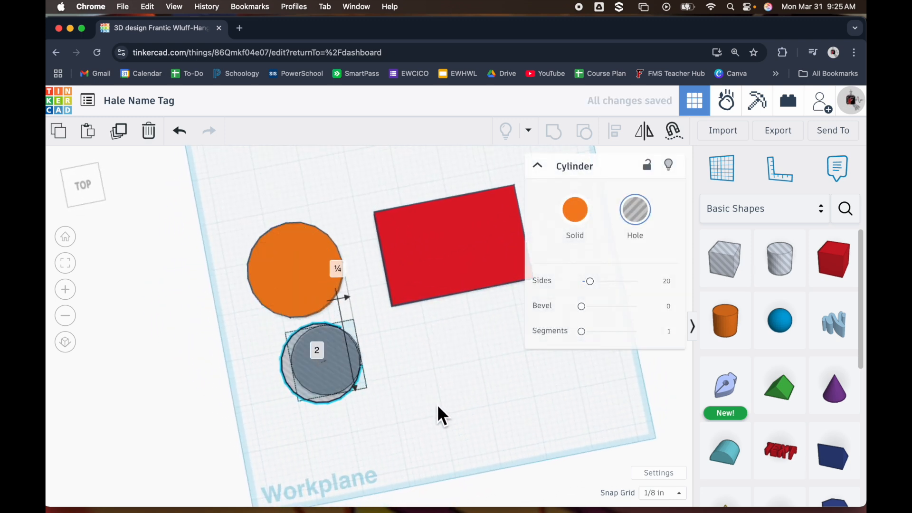
pyautogui.moveTo(438, 412); pyautogui.dragTo(437, 380, button='right')
pyautogui.click(437, 379)
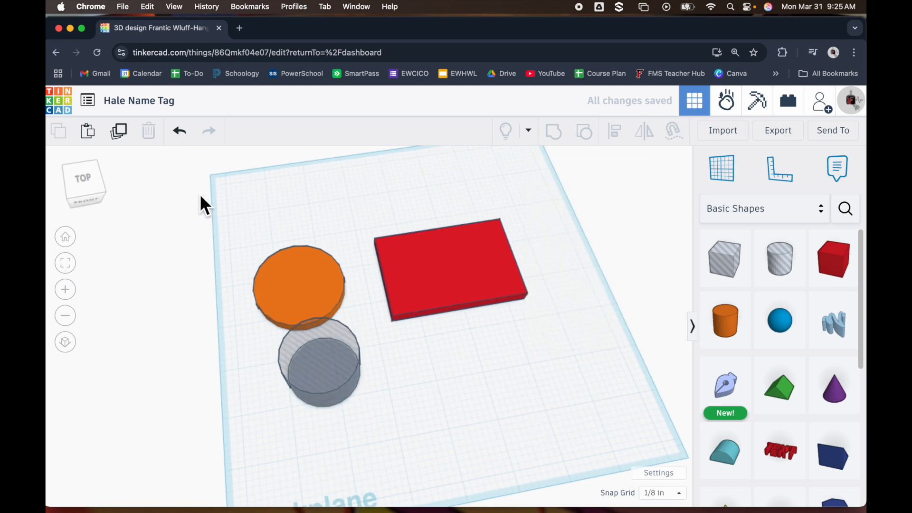
# Align the orange cylinder and the hole cylinder on their common centres, both side to side and front to back
pyautogui.moveTo(235, 195); pyautogui.dragTo(340, 228)
pyautogui.moveTo(223, 206); pyautogui.dragTo(346, 409)
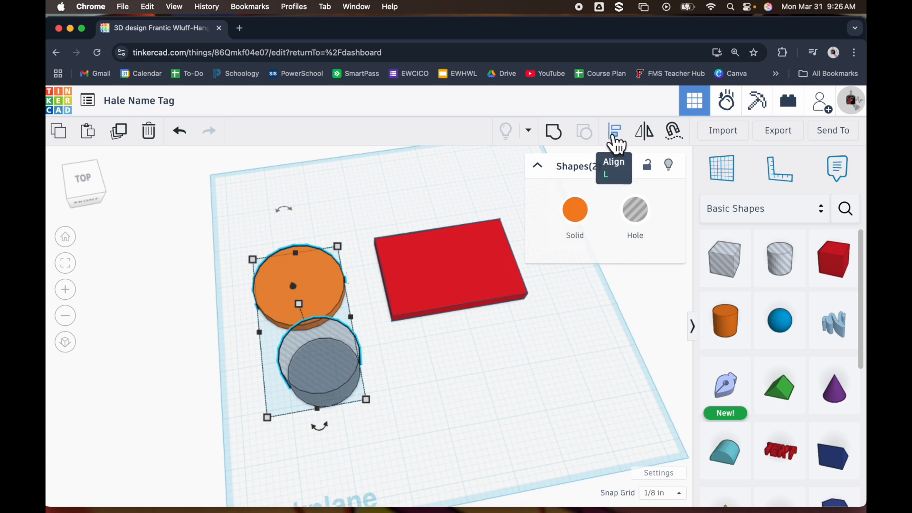
pyautogui.click(615, 138)
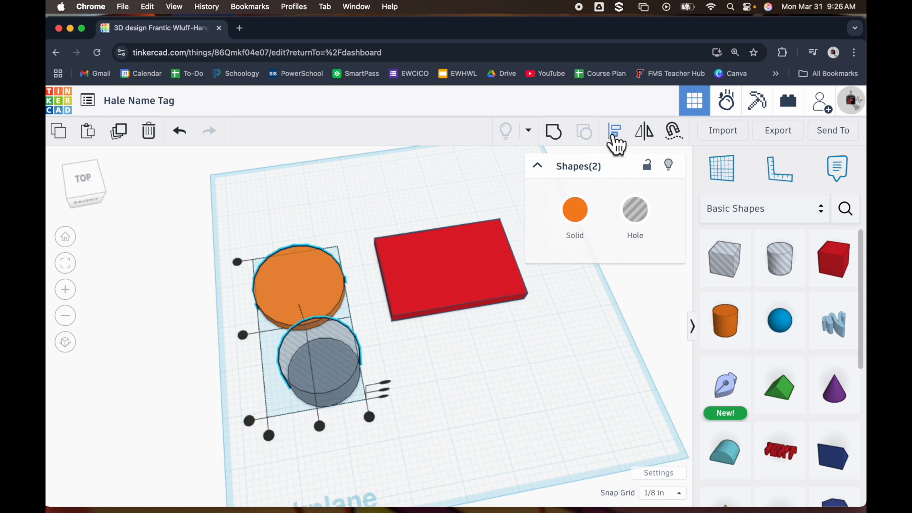
pyautogui.moveTo(510, 425); pyautogui.dragTo(495, 394, button='right')
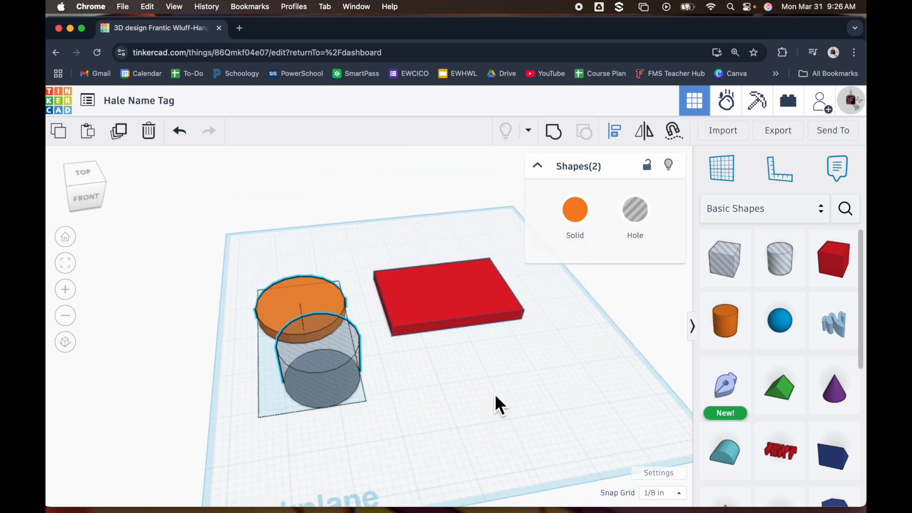
pyautogui.moveTo(426, 437); pyautogui.dragTo(367, 454, button='right')
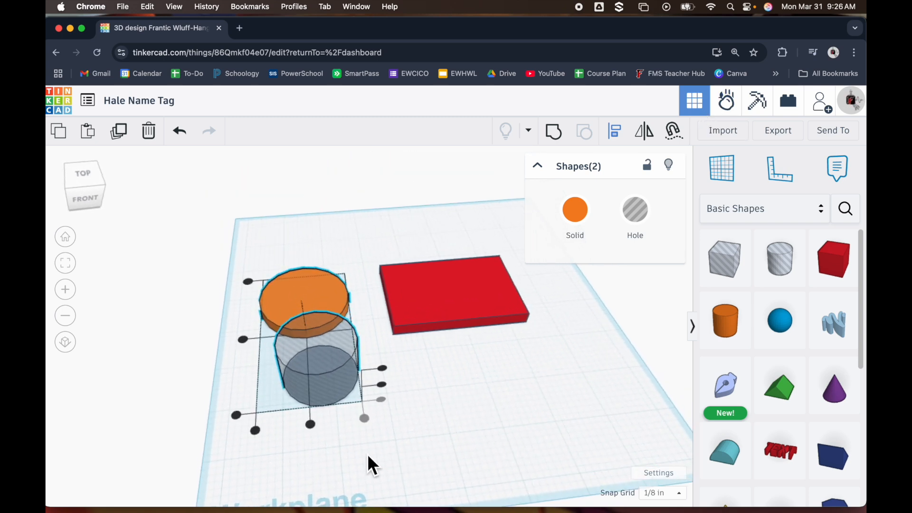
pyautogui.click(312, 424)
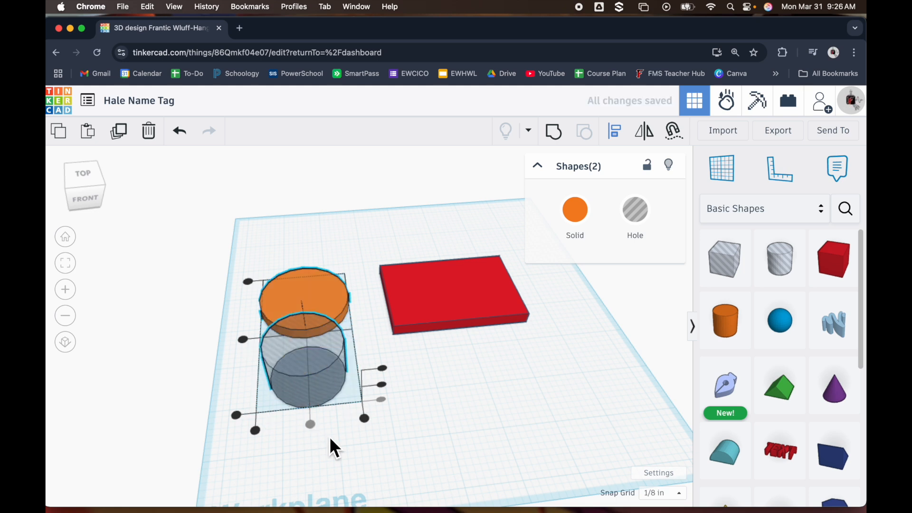
pyautogui.click(241, 340)
pyautogui.moveTo(350, 408); pyautogui.dragTo(369, 397, button='right')
pyautogui.scroll(3, 366, 395)
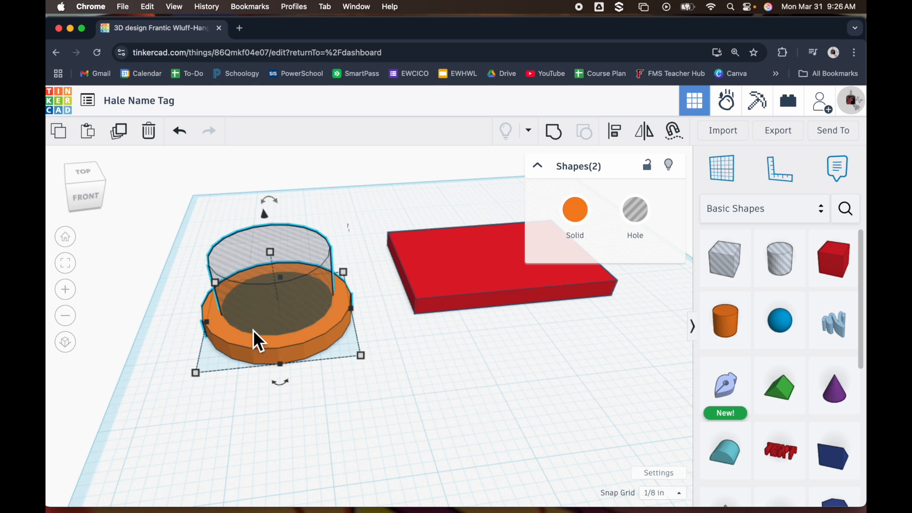
# Group the orange cylinder with the hole cylinder to cut it into a ring, and deselect it
pyautogui.click(188, 204)
pyautogui.moveTo(172, 192); pyautogui.dragTo(303, 405)
pyautogui.click(555, 134)
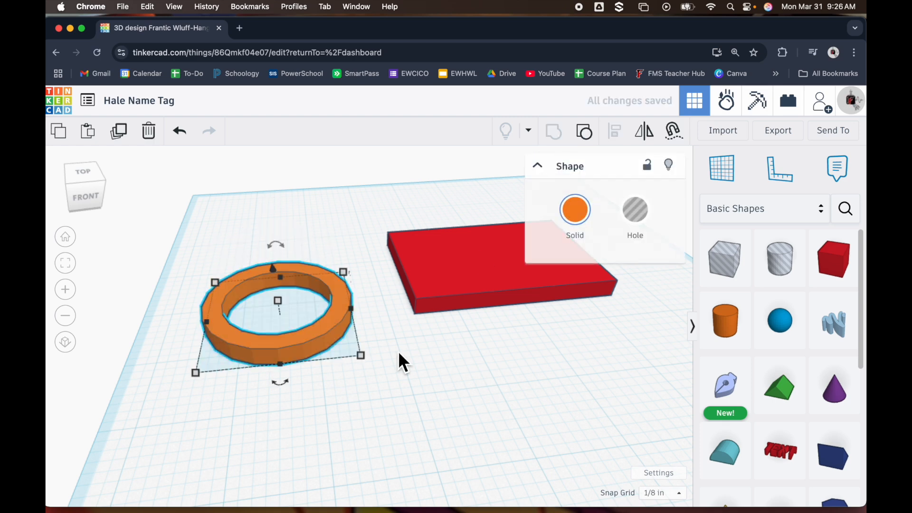
pyautogui.click(425, 367)
pyautogui.moveTo(426, 367); pyautogui.dragTo(406, 438, button='right')
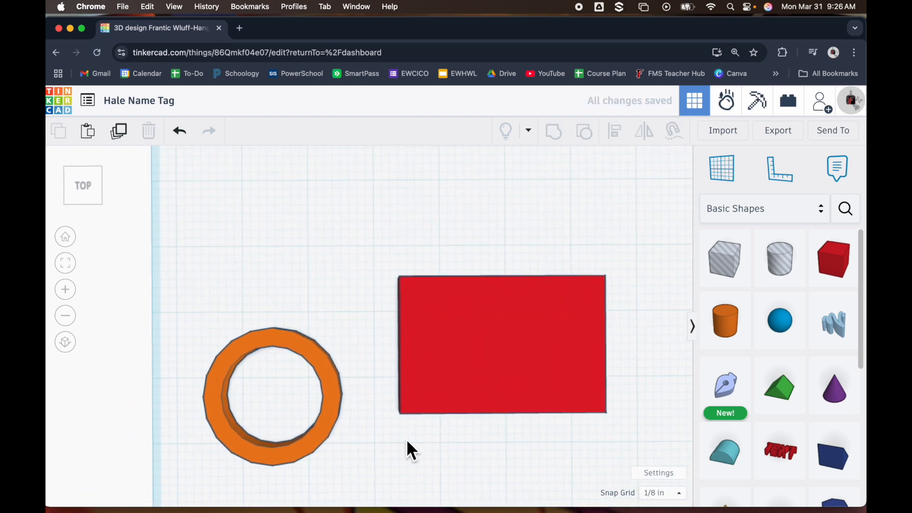
# Move the ring straight back on the workplane until it sits beside the red box, and deselect it
pyautogui.click(321, 384)
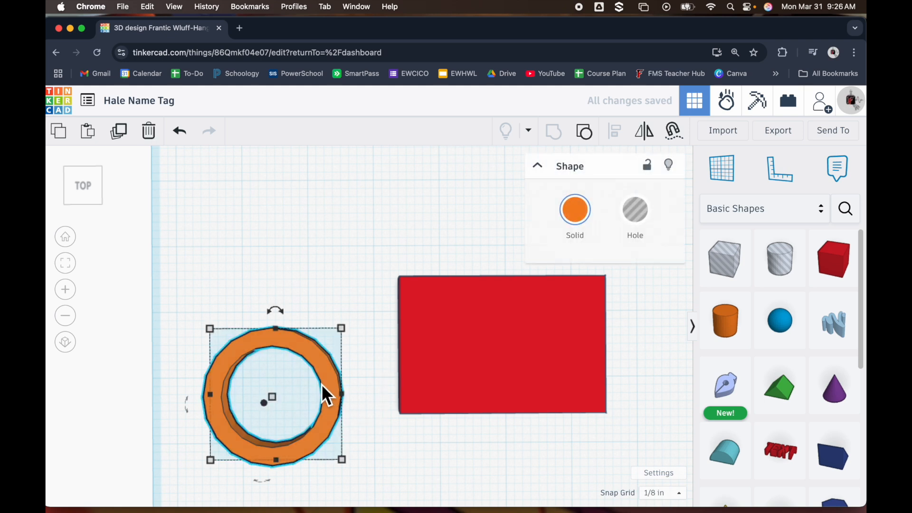
pyautogui.click(333, 269)
pyautogui.moveTo(310, 354); pyautogui.dragTo(312, 289)
pyautogui.click(402, 256)
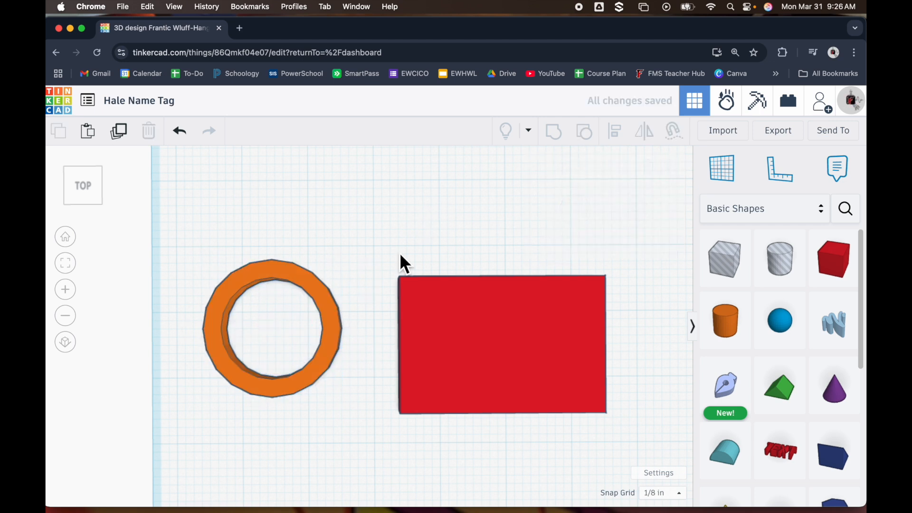
# Ungroup the ring into its solid and hole cylinders, group the two again, and deselect the ring
pyautogui.click(333, 355)
pyautogui.moveTo(342, 411); pyautogui.dragTo(354, 437, button='right')
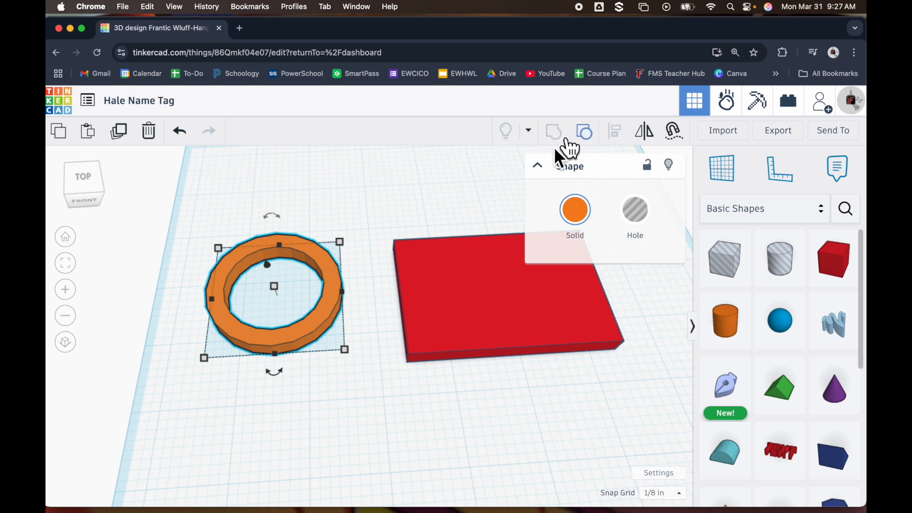
pyautogui.click(393, 200)
pyautogui.click(588, 145)
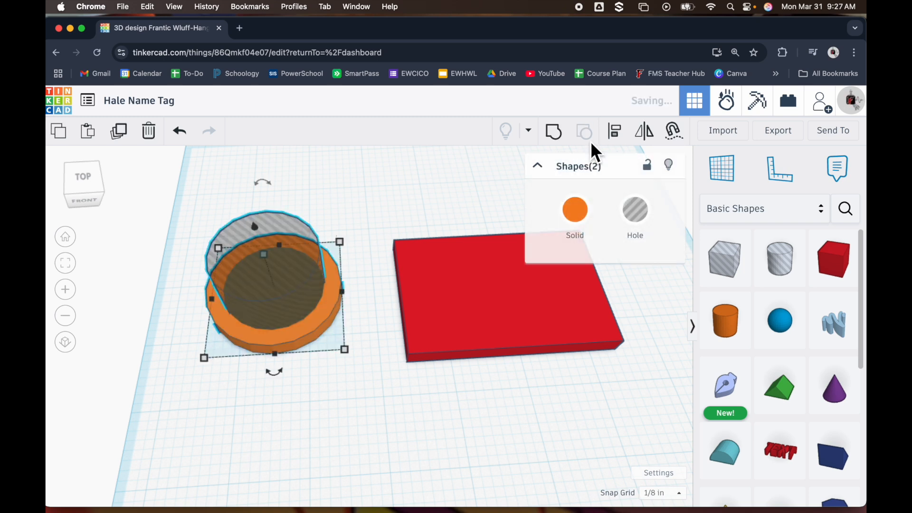
pyautogui.click(354, 165)
pyautogui.moveTo(403, 184); pyautogui.dragTo(371, 326, button='right')
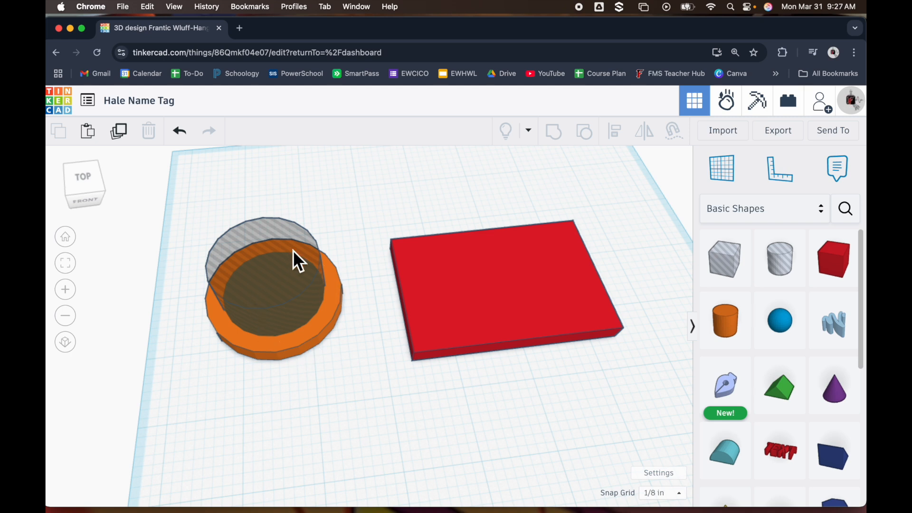
pyautogui.moveTo(178, 200); pyautogui.dragTo(330, 361)
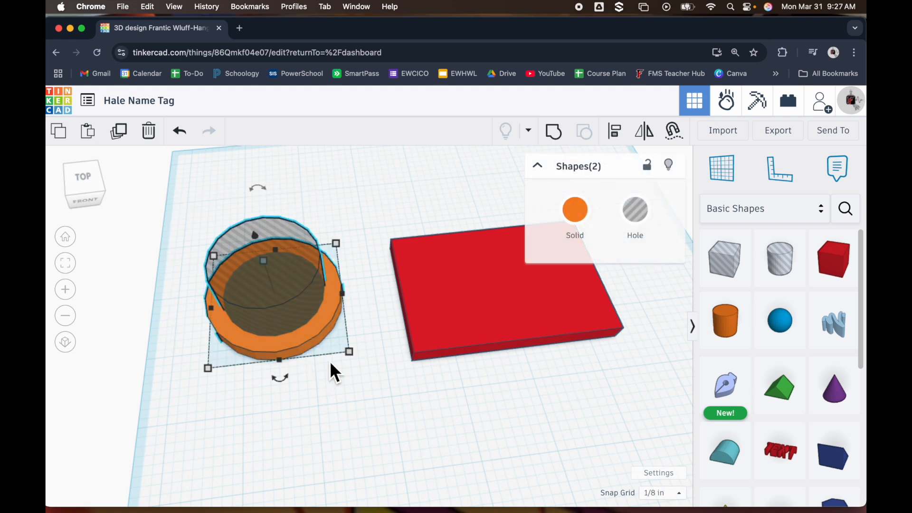
pyautogui.click(553, 130)
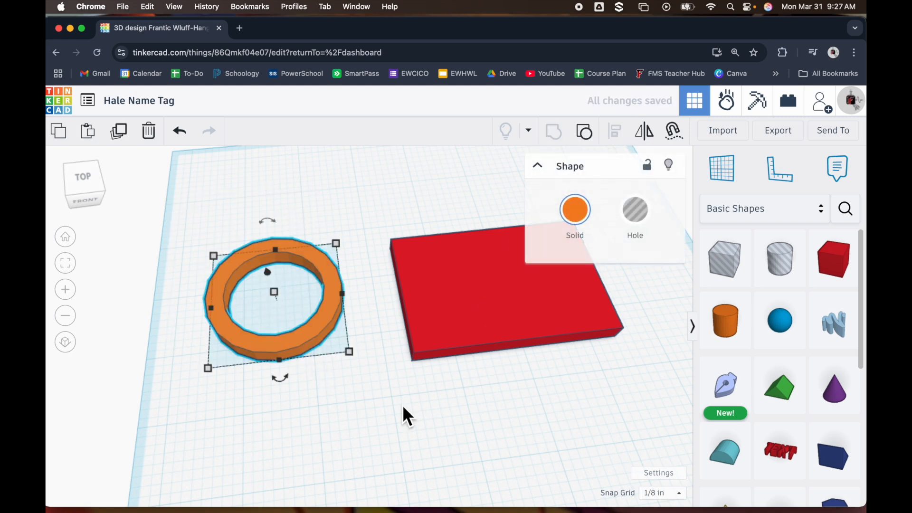
pyautogui.click(403, 417)
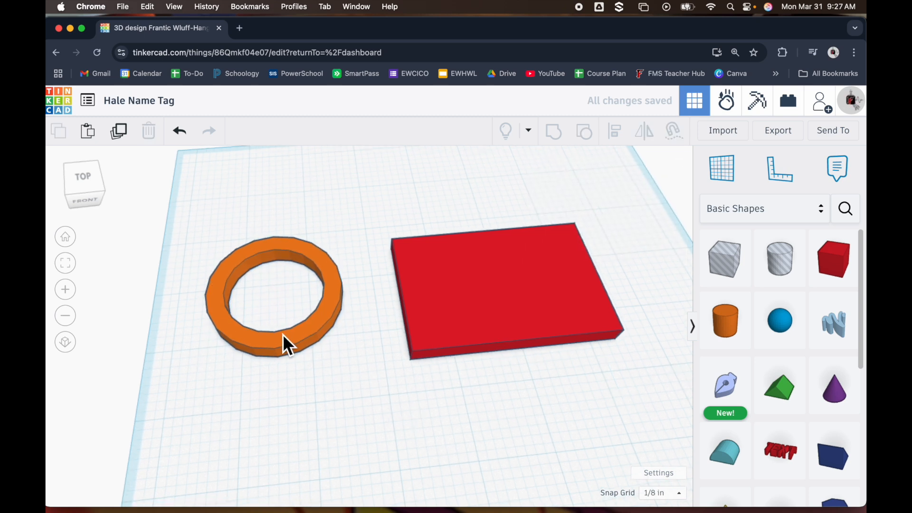
# Move the ring slightly back and to the right, and align it with the red box on their front-to-back centres
pyautogui.moveTo(297, 341); pyautogui.dragTo(321, 310)
pyautogui.click(511, 401)
pyautogui.moveTo(516, 398); pyautogui.dragTo(274, 205)
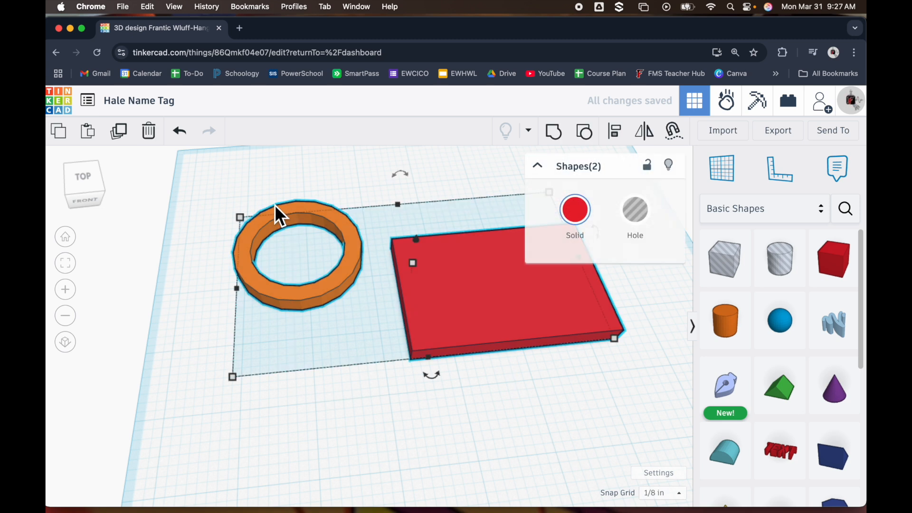
pyautogui.click(615, 132)
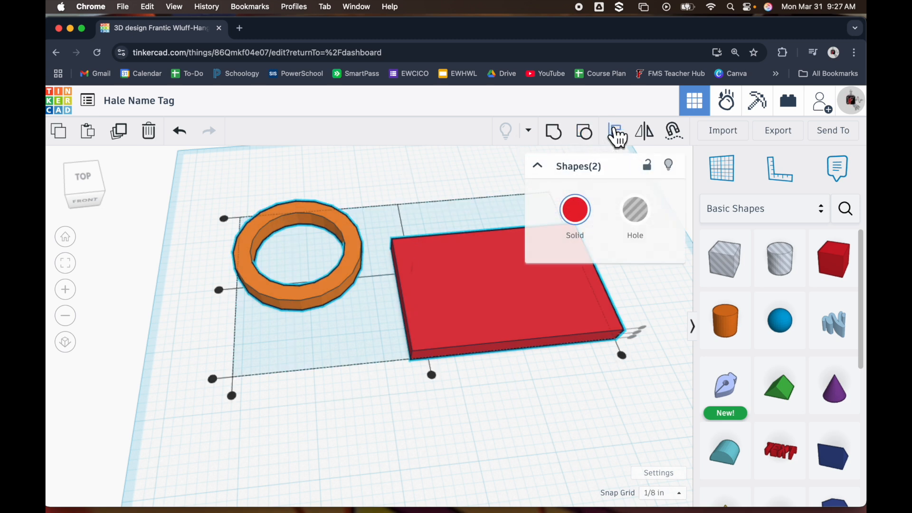
pyautogui.click(221, 290)
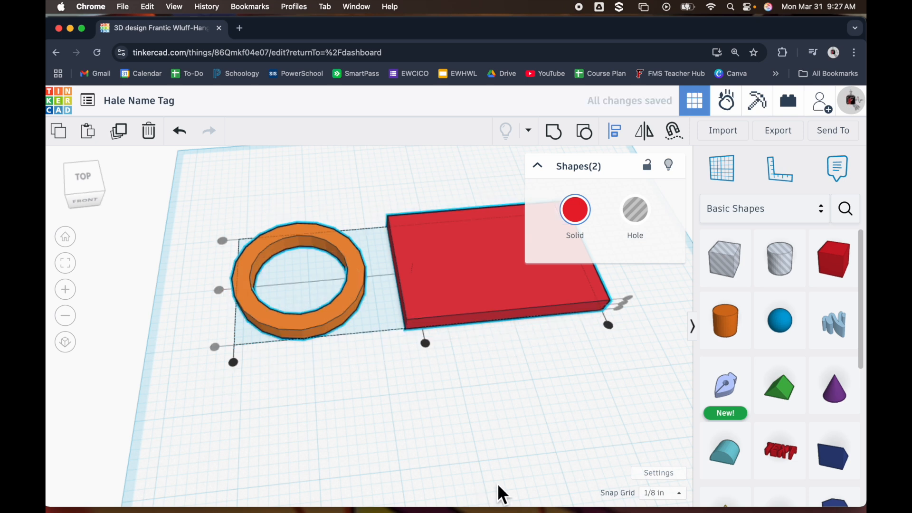
# Try centring the ring and the red box side to side as well, and undo that alignment
pyautogui.click(426, 344)
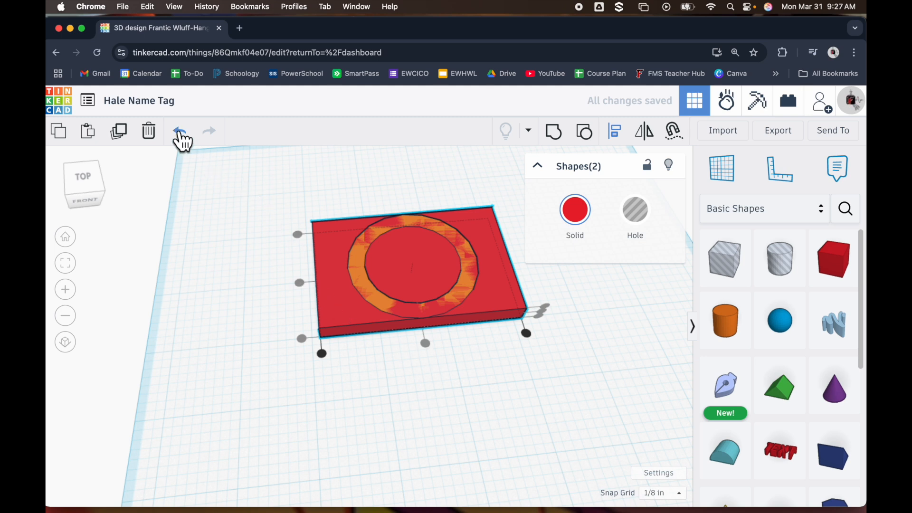
pyautogui.click(181, 134)
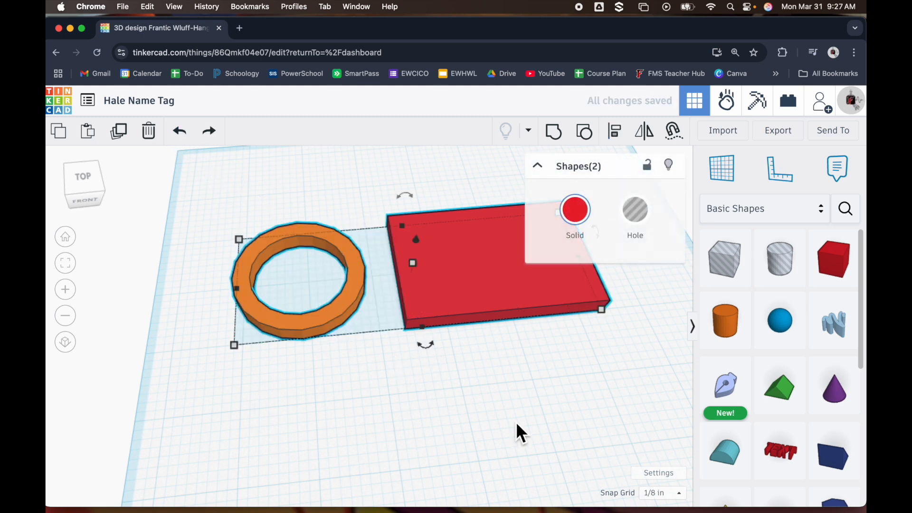
pyautogui.click(516, 373)
# Try aligning the ring and the red box along their left edges, and undo that alignment
pyautogui.moveTo(514, 372); pyautogui.dragTo(304, 261)
pyautogui.moveTo(233, 364)
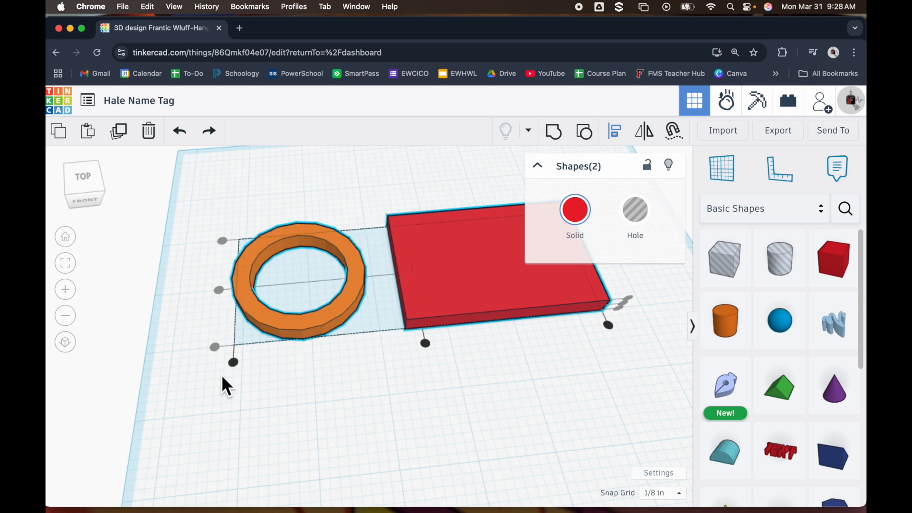
pyautogui.click(239, 360)
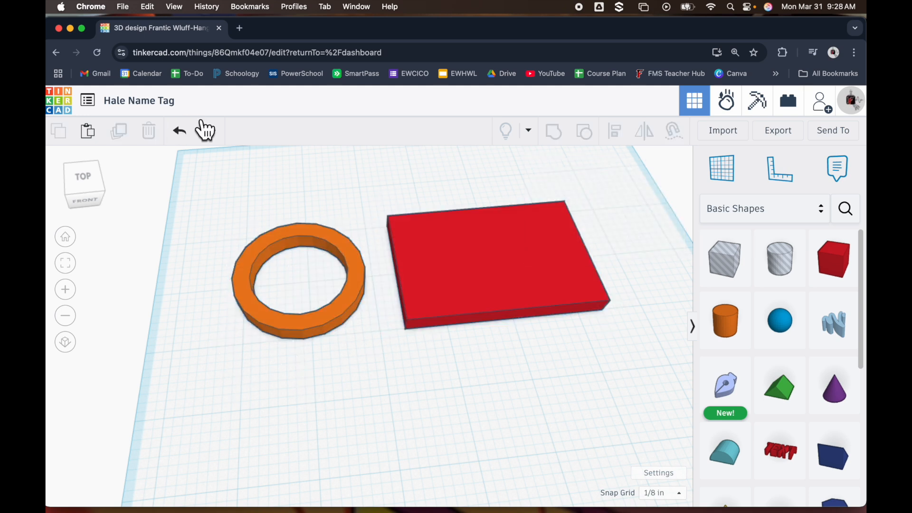
pyautogui.moveTo(222, 180); pyautogui.dragTo(439, 380)
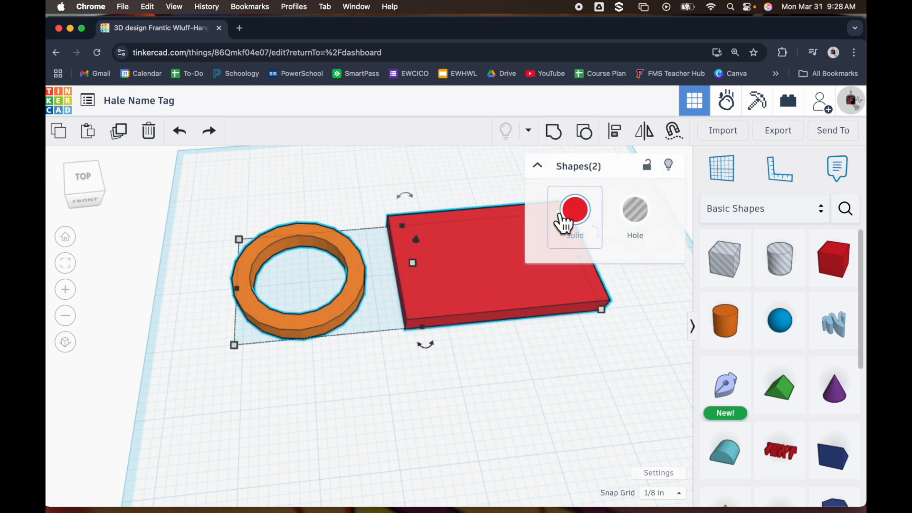
pyautogui.click(611, 135)
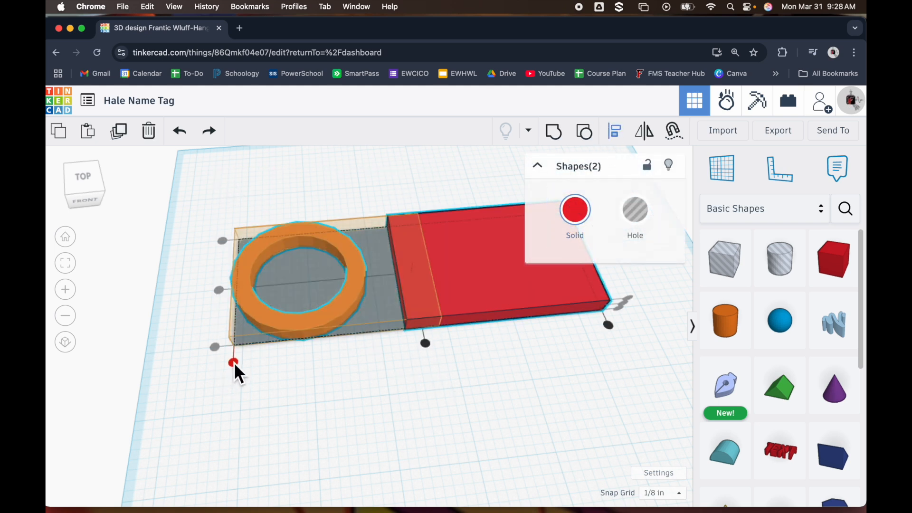
pyautogui.click(234, 362)
pyautogui.click(285, 410)
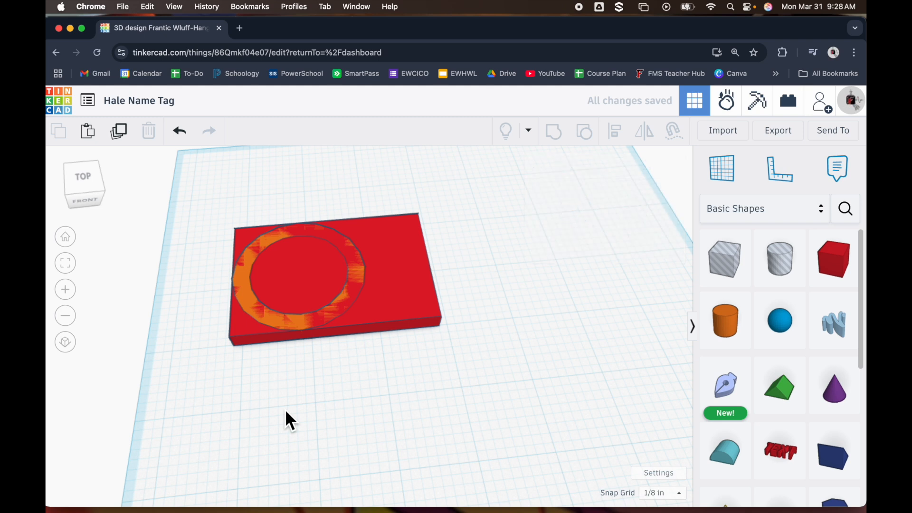
pyautogui.click(180, 131)
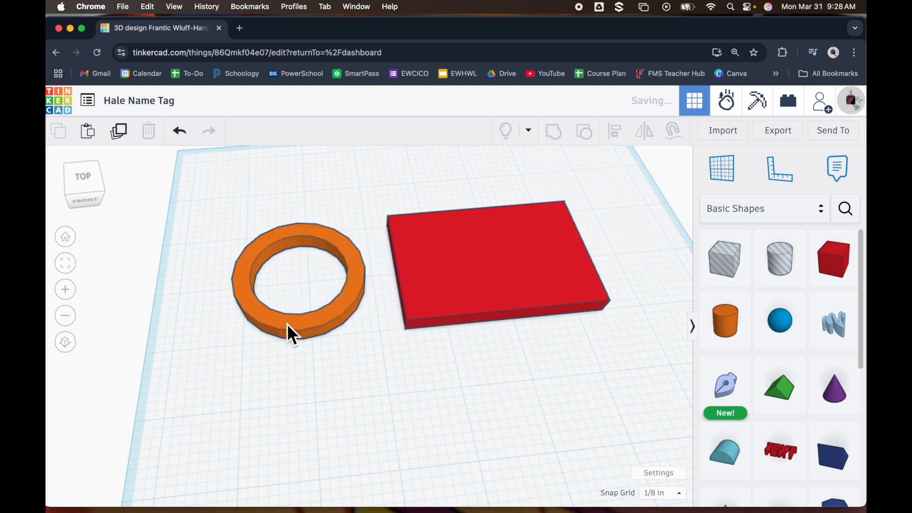
# Move the orange ring right along the workplane until its edge overlaps the left edge of the red box
pyautogui.moveTo(533, 393); pyautogui.dragTo(321, 239)
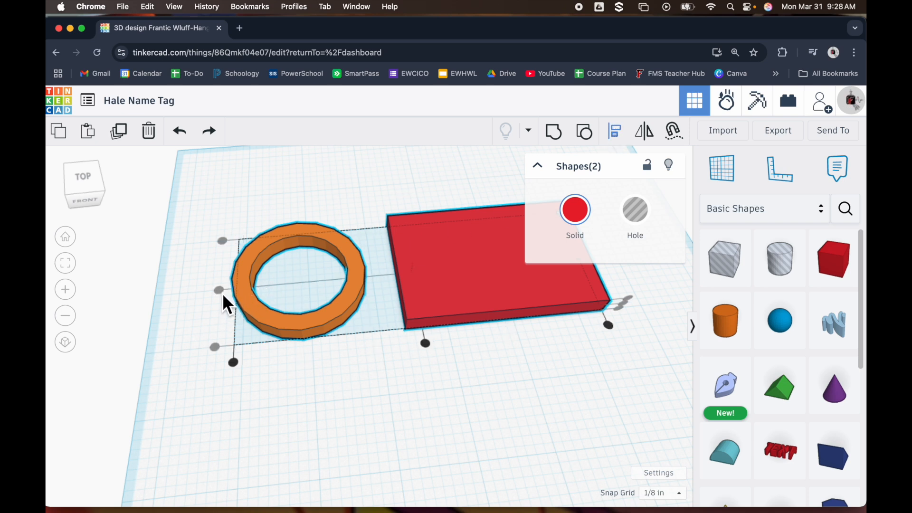
pyautogui.click(400, 430)
pyautogui.click(338, 317)
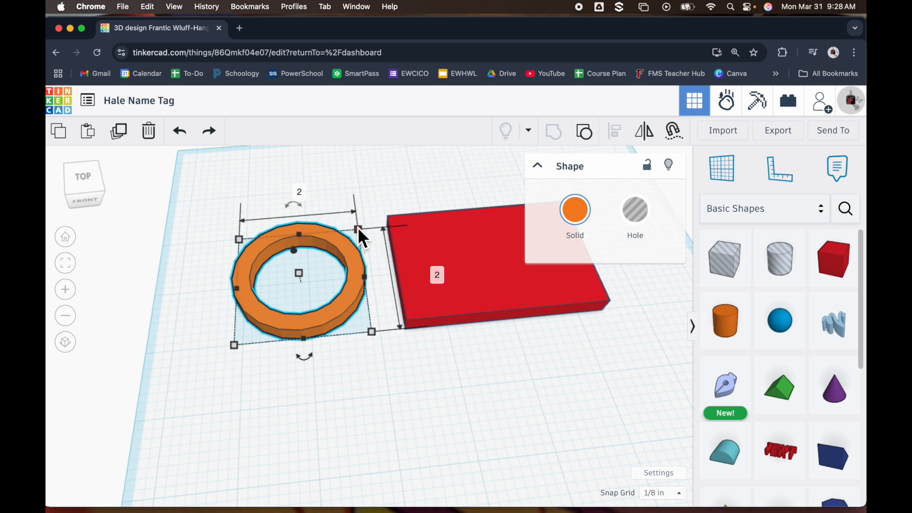
pyautogui.press('Right')
pyautogui.press('Right')
pyautogui.press('Right')
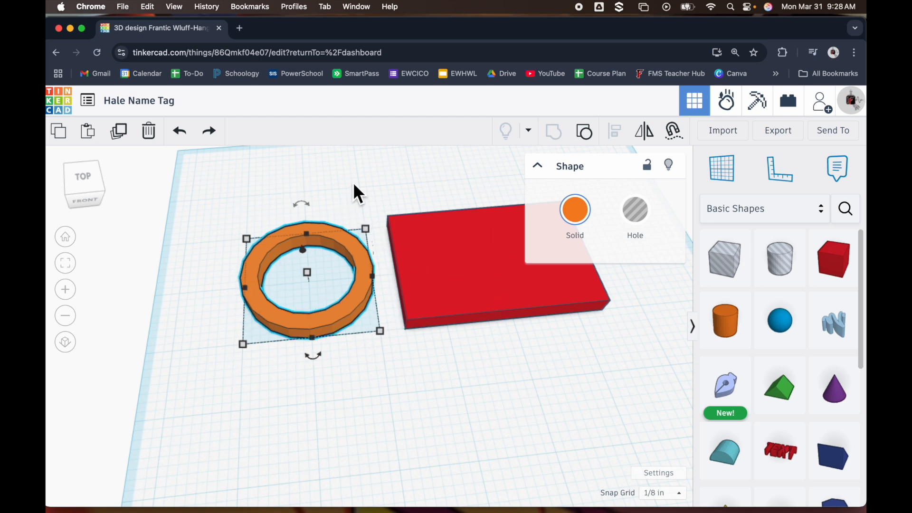
pyautogui.press('Right')
pyautogui.press('Right')
pyautogui.press('Right')
pyautogui.press('Right')
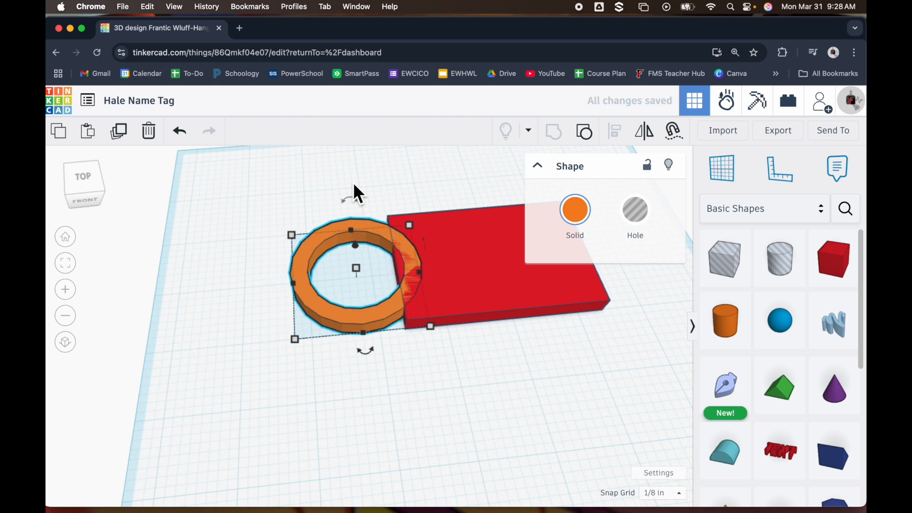
pyautogui.press('Left')
pyautogui.press('Right')
pyautogui.press('Left')
pyautogui.press('Right')
pyautogui.click(501, 369)
# Try grouping the ring and red box and shifting the group 1/8 in, and undo both the move and the grouping
pyautogui.moveTo(488, 369)
pyautogui.mouseDown(button='right')
pyautogui.moveTo(398, 395)
pyautogui.moveTo(427, 395)
pyautogui.moveTo(505, 359)
pyautogui.moveTo(490, 375)
pyautogui.mouseUp(button='right')
pyautogui.moveTo(551, 377); pyautogui.dragTo(292, 198)
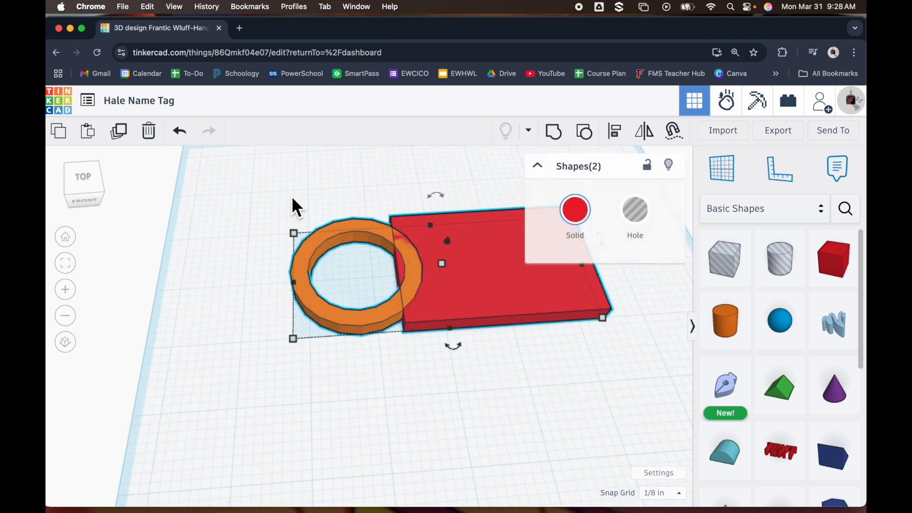
pyautogui.click(561, 140)
pyautogui.click(415, 355)
pyautogui.moveTo(426, 304)
pyautogui.mouseDown()
pyautogui.moveTo(369, 363)
pyautogui.moveTo(417, 313)
pyautogui.mouseUp()
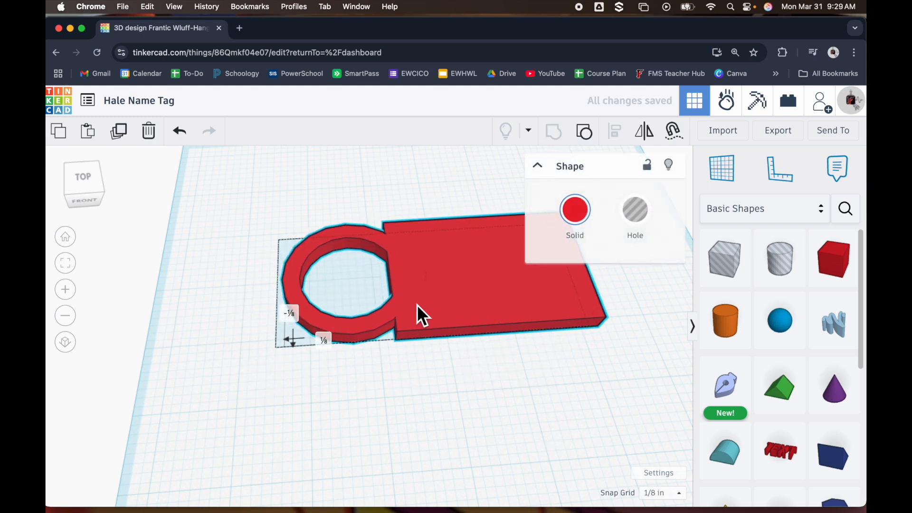
pyautogui.click(180, 133)
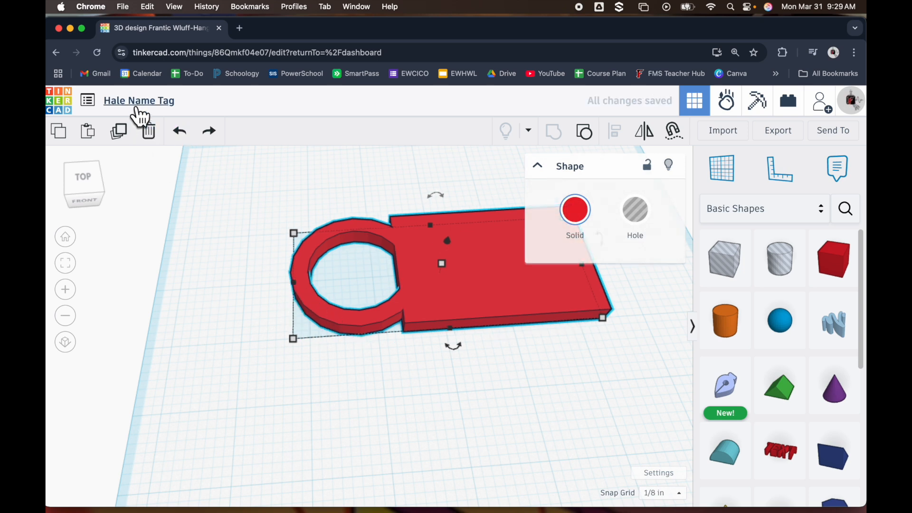
pyautogui.click(181, 132)
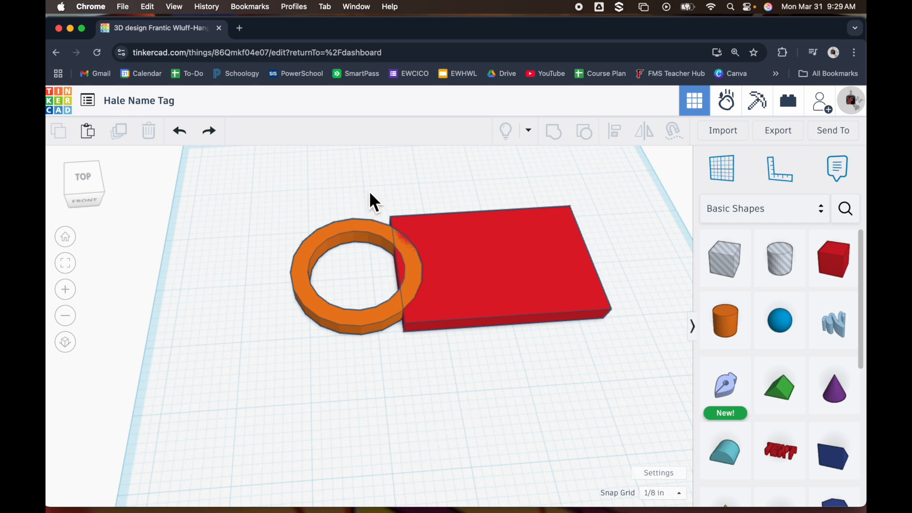
# Group the ring and red box into one tag, and move the tag slightly forward on the workplane
pyautogui.moveTo(382, 211); pyautogui.dragTo(498, 372)
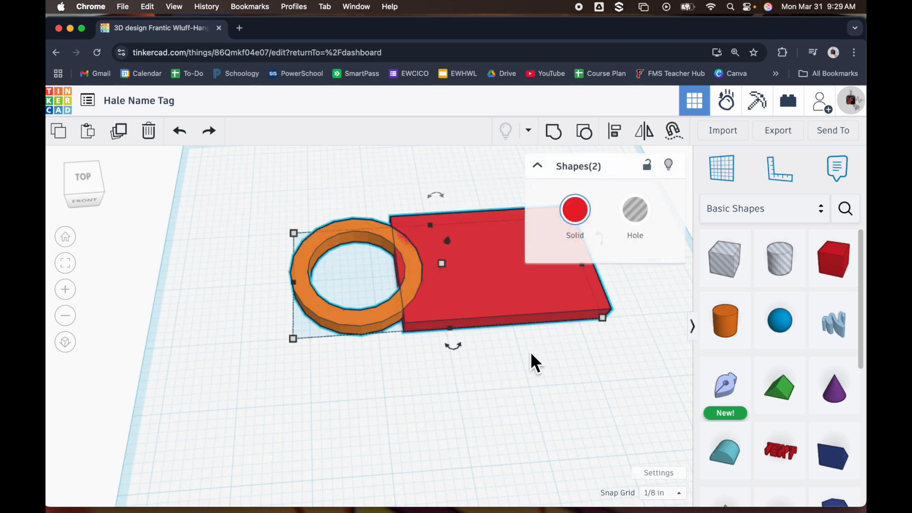
pyautogui.click(583, 140)
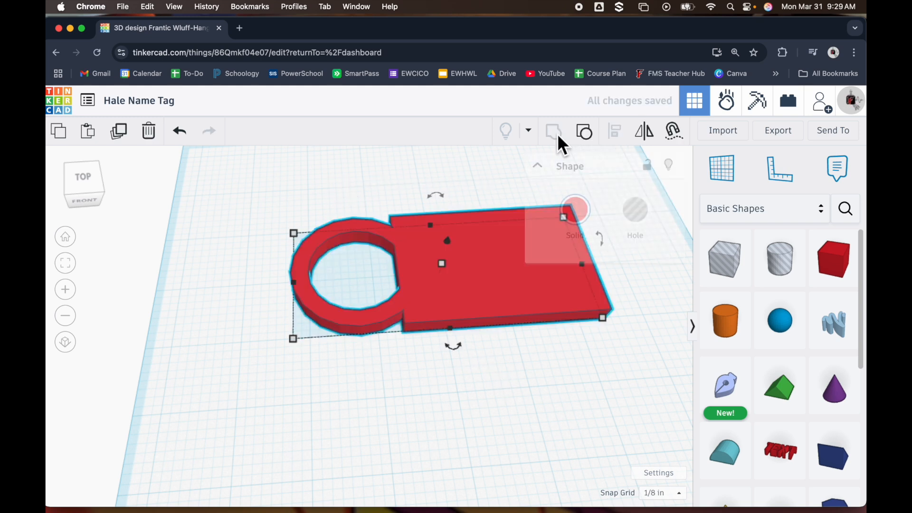
pyautogui.click(544, 371)
pyautogui.moveTo(520, 287); pyautogui.dragTo(502, 373)
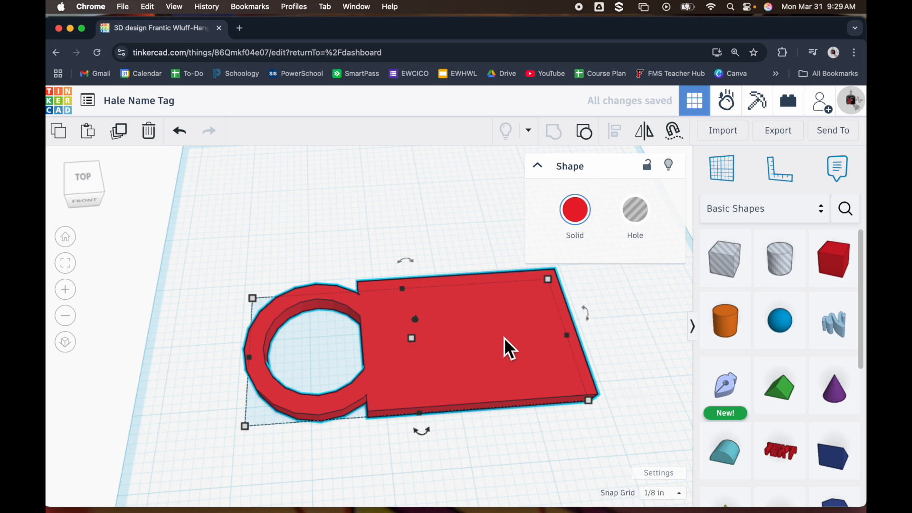
pyautogui.moveTo(528, 349); pyautogui.dragTo(562, 324)
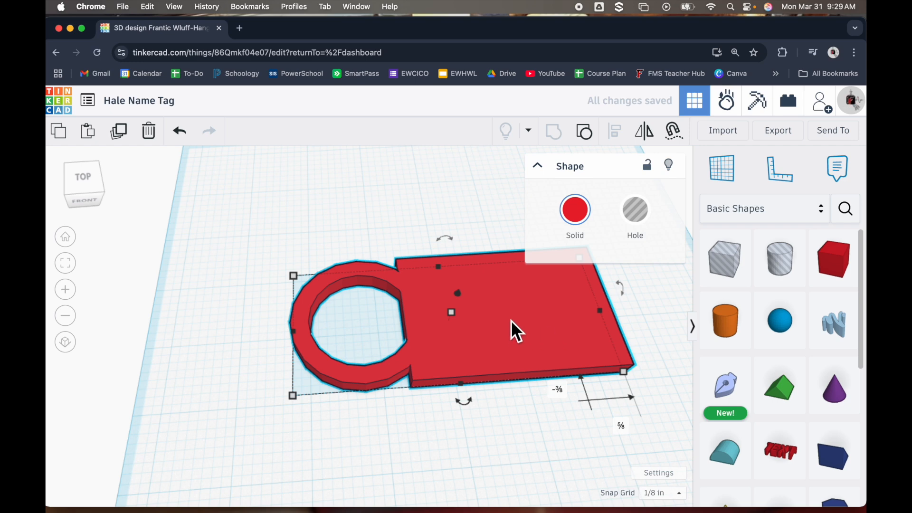
# Try several preset solid colours on the tag, including magenta, green and dark blue, and settle on bright blue
pyautogui.click(576, 213)
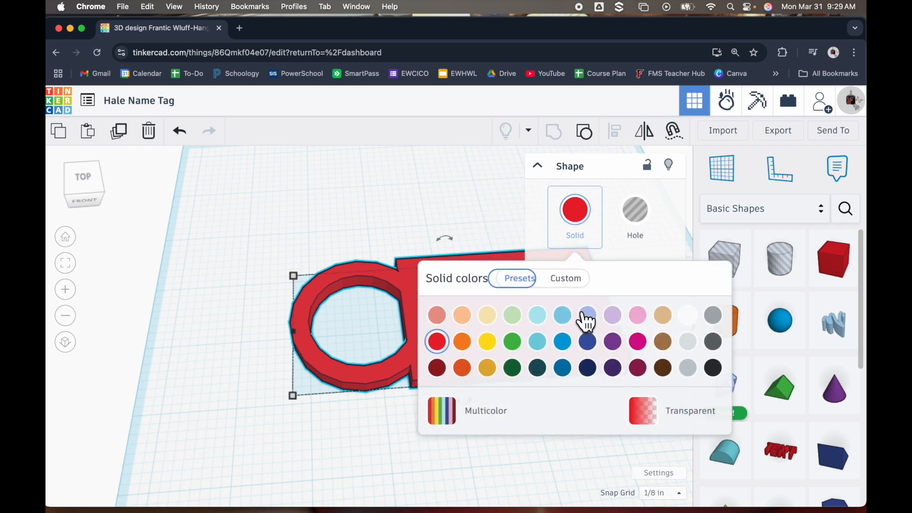
pyautogui.click(635, 343)
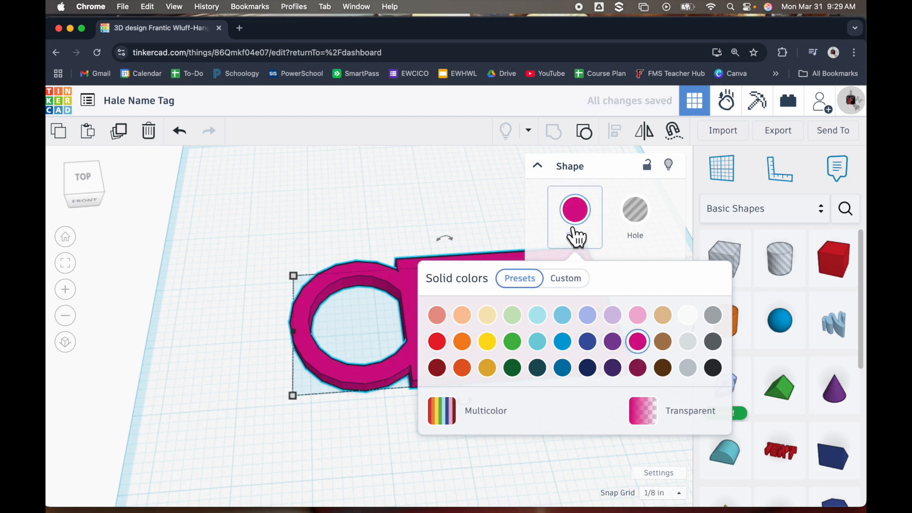
pyautogui.click(513, 342)
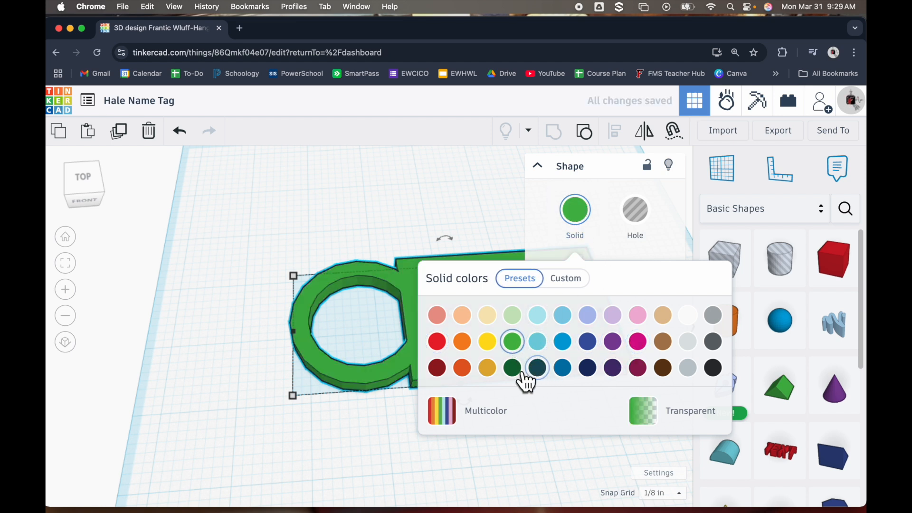
pyautogui.click(567, 373)
pyautogui.click(436, 341)
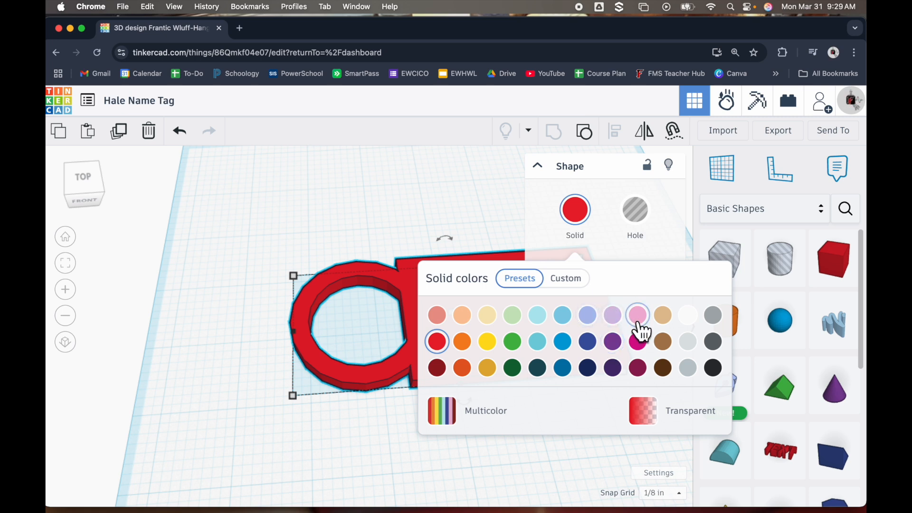
pyautogui.click(587, 346)
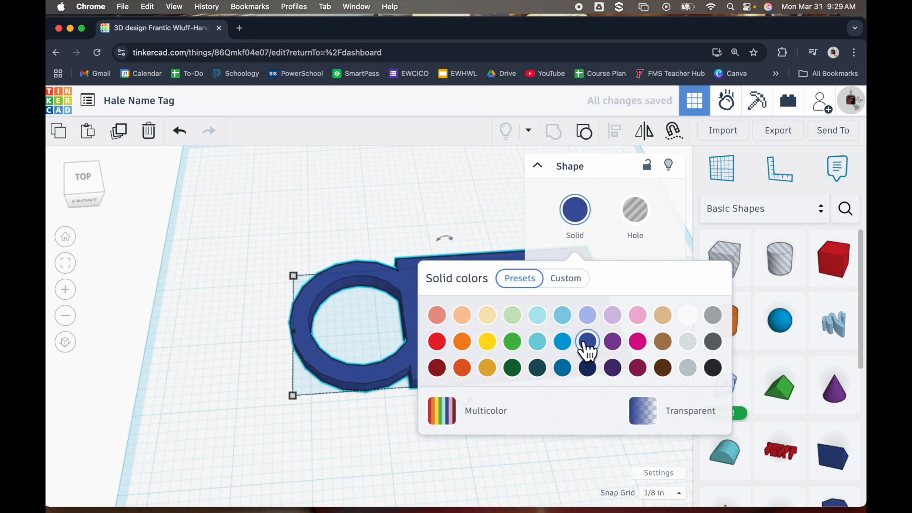
pyautogui.click(570, 346)
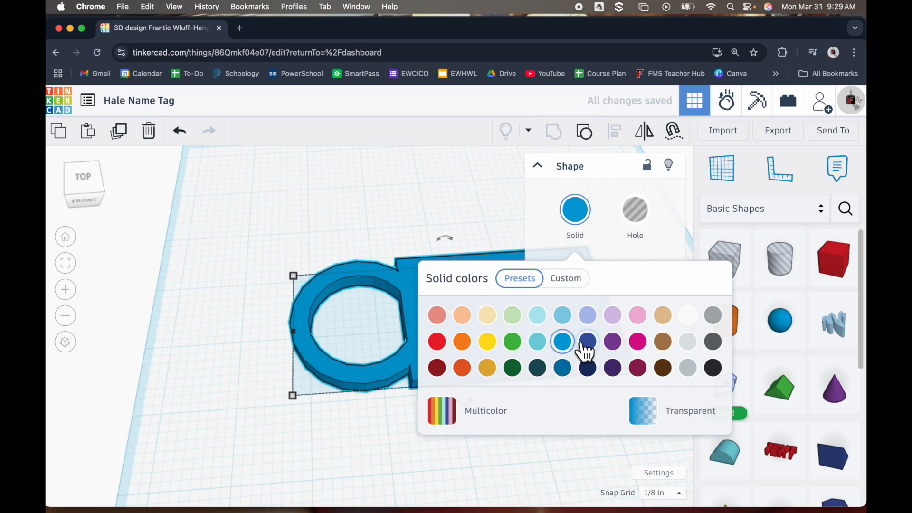
pyautogui.click(436, 202)
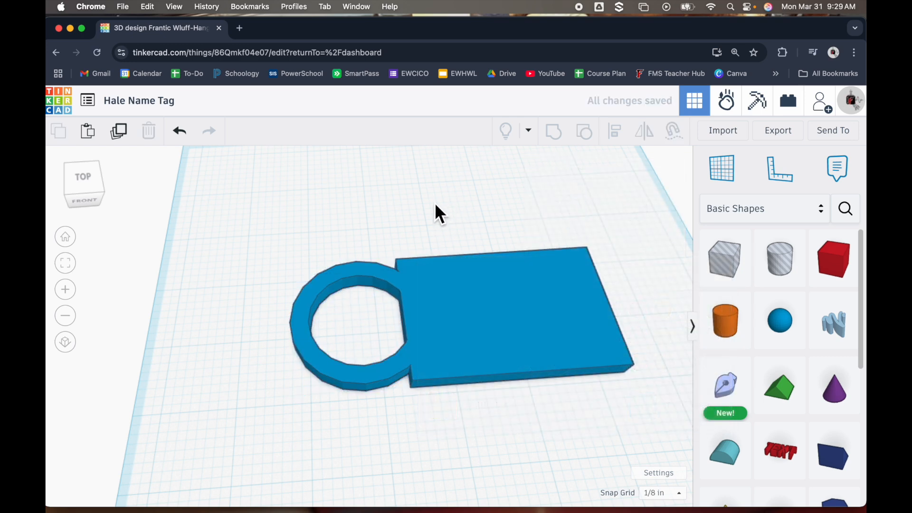
# Move the blue tag slightly back and to the left on the workplane
pyautogui.scroll(-3, 434, 202)
pyautogui.moveTo(454, 301); pyautogui.dragTo(429, 276)
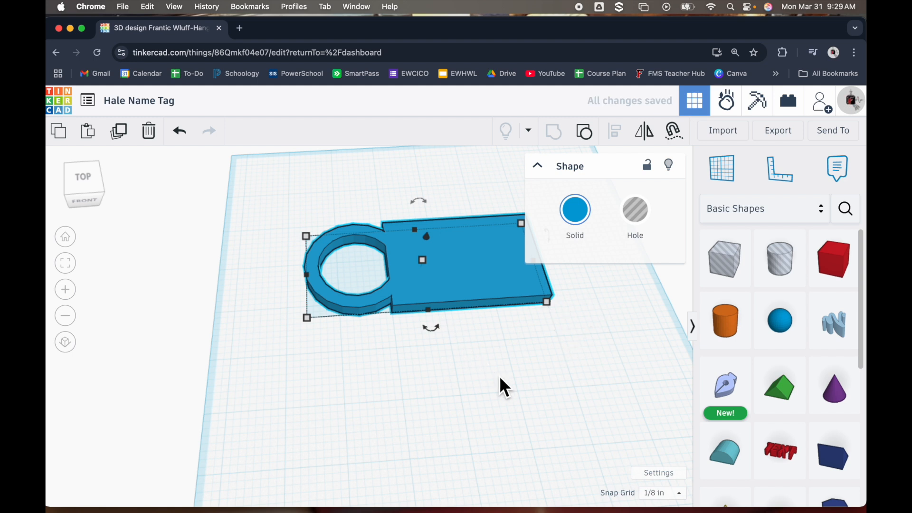
pyautogui.scroll(-2, 528, 397)
pyautogui.scroll(-3, 537, 380)
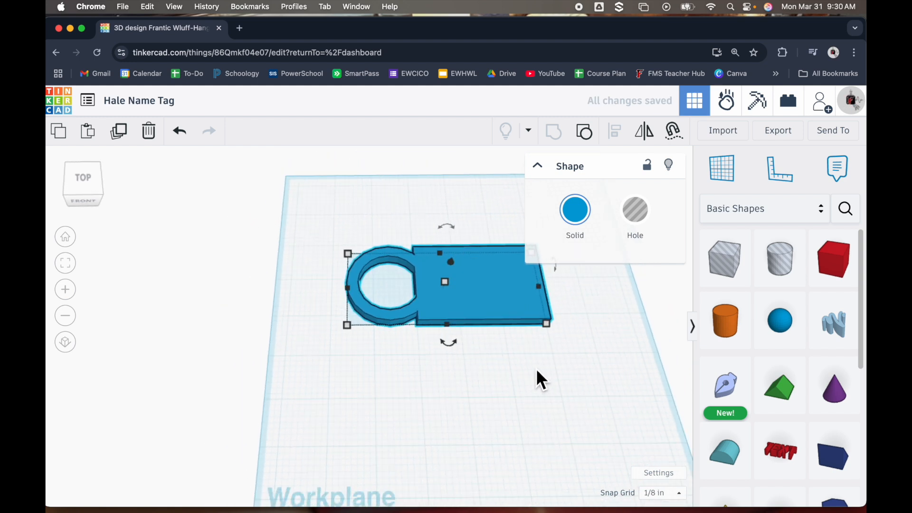
pyautogui.scroll(4, 534, 365)
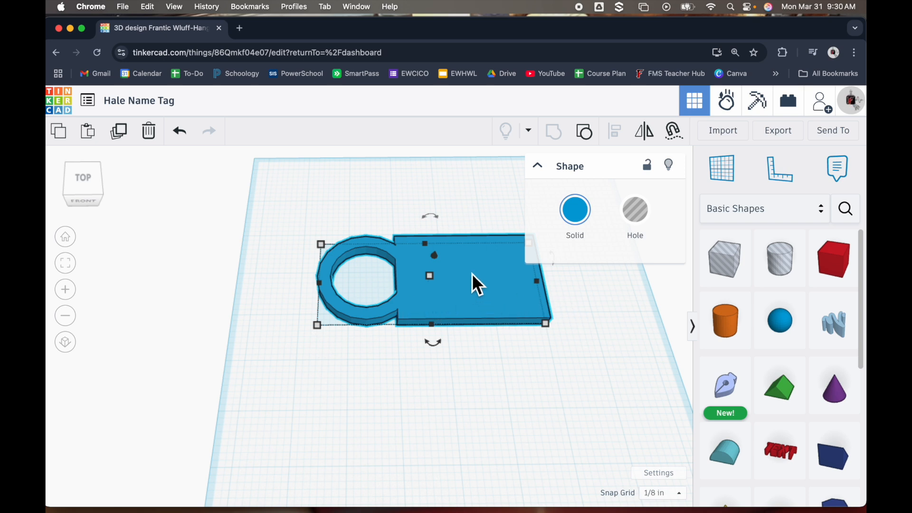
# Rotate the blue tag 90 degrees flat on the workplane so that its ring points to the back
pyautogui.moveTo(623, 346); pyautogui.dragTo(545, 349, button='right')
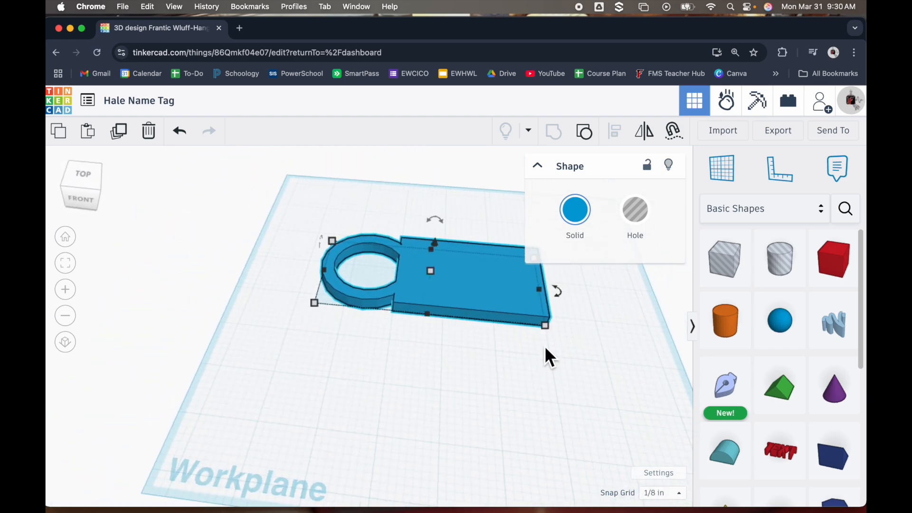
pyautogui.moveTo(415, 369); pyautogui.dragTo(421, 390, button='right')
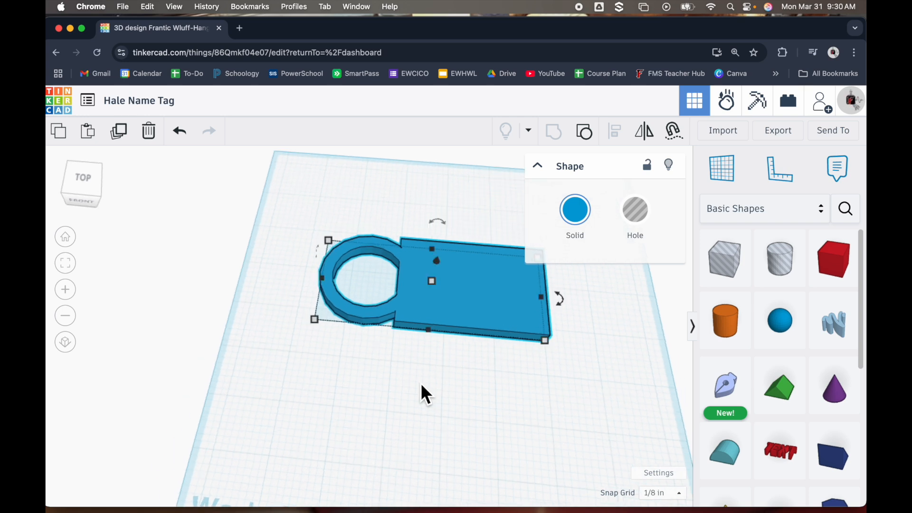
pyautogui.moveTo(455, 341); pyautogui.dragTo(456, 357, button='right')
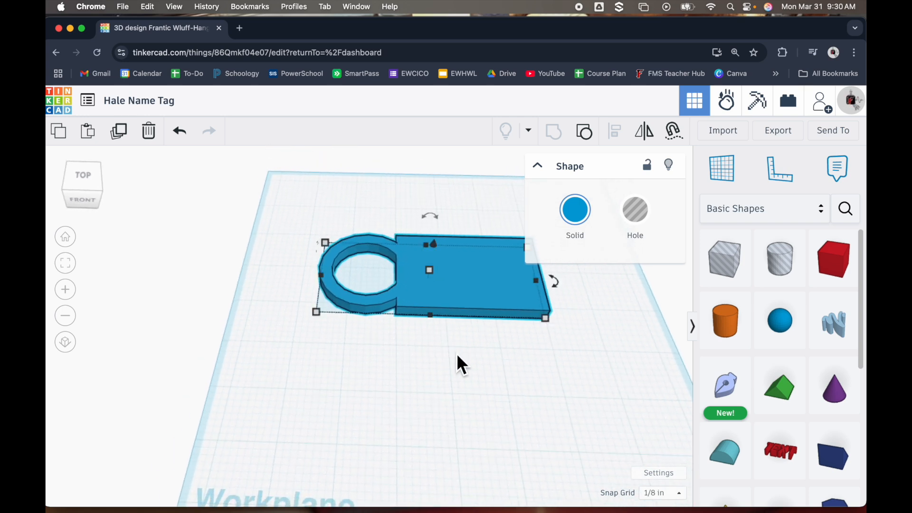
pyautogui.moveTo(555, 283); pyautogui.dragTo(559, 291)
pyautogui.moveTo(525, 395); pyautogui.dragTo(526, 382, button='right')
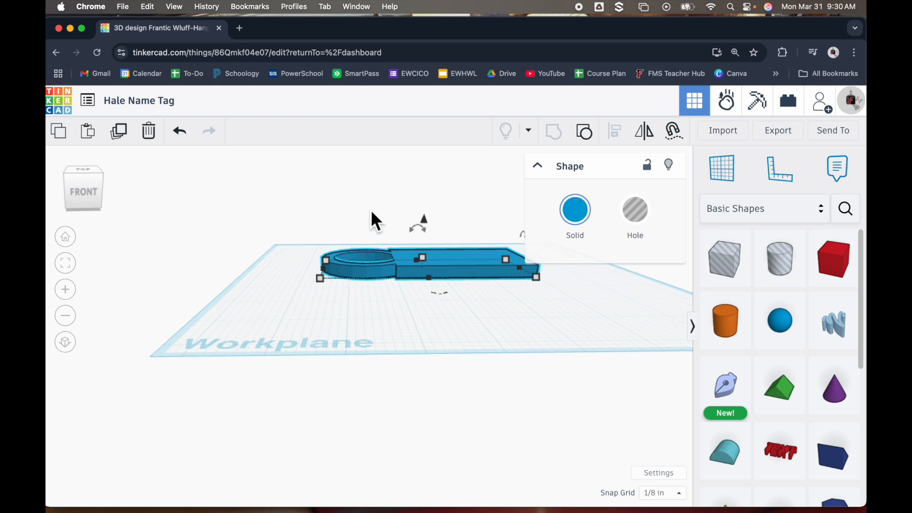
pyautogui.moveTo(464, 327); pyautogui.dragTo(464, 366, button='right')
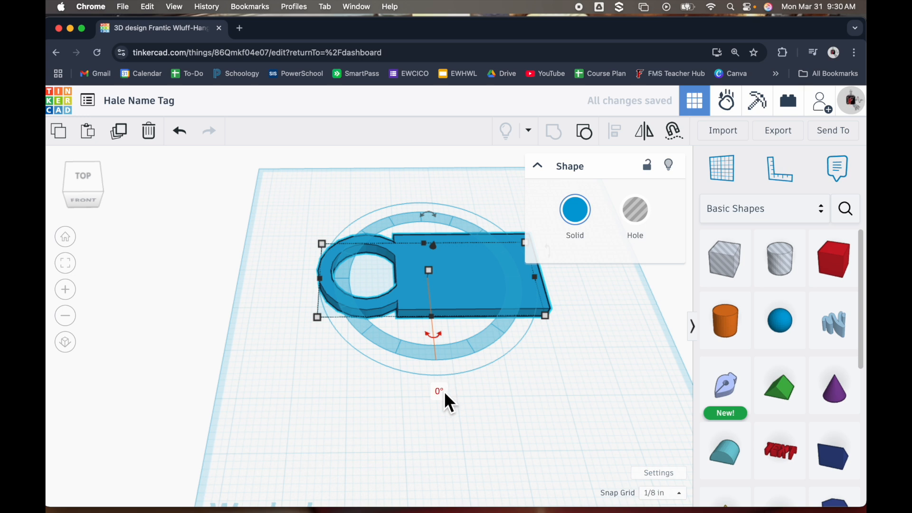
pyautogui.write('90')
pyautogui.press('Return')
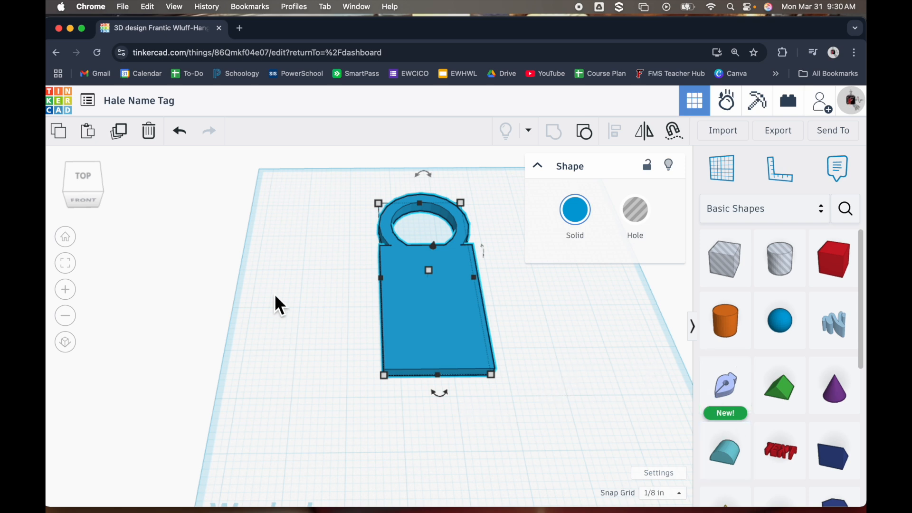
# Place a Text shape across the middle of the blue tag's top face
pyautogui.scroll(-3, 274, 295)
pyautogui.scroll(2, 534, 329)
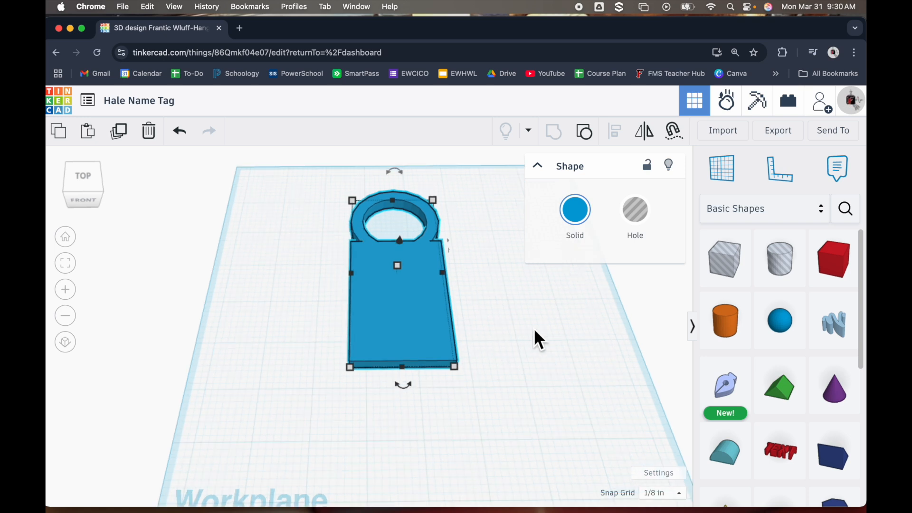
pyautogui.scroll(1, 534, 326)
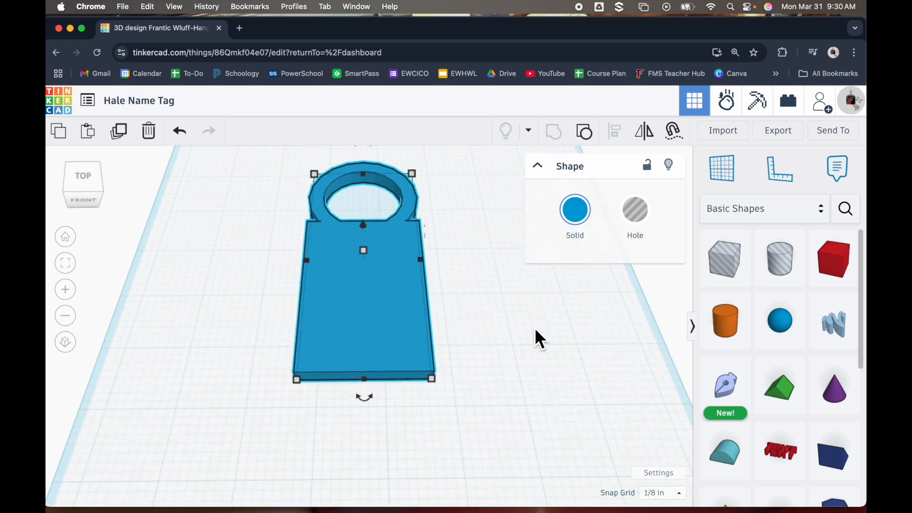
pyautogui.moveTo(514, 370); pyautogui.dragTo(477, 442, button='right')
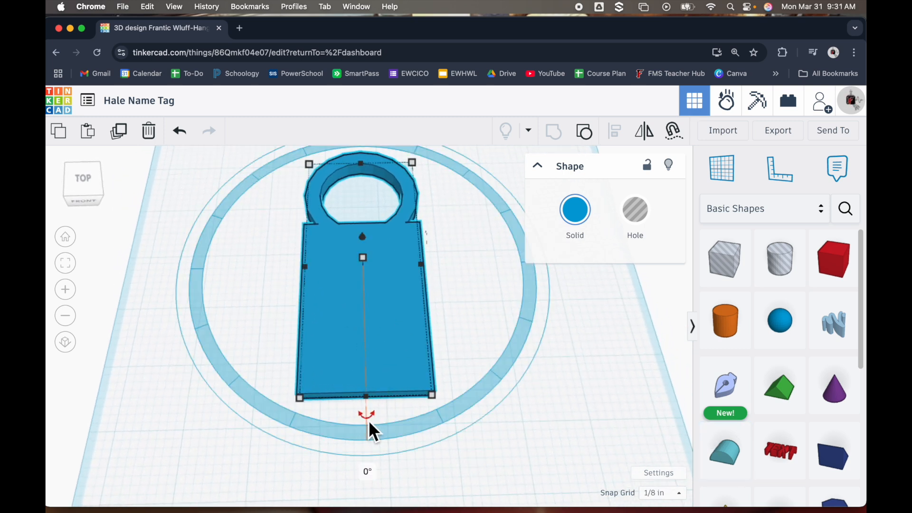
pyautogui.moveTo(374, 416); pyautogui.dragTo(366, 417)
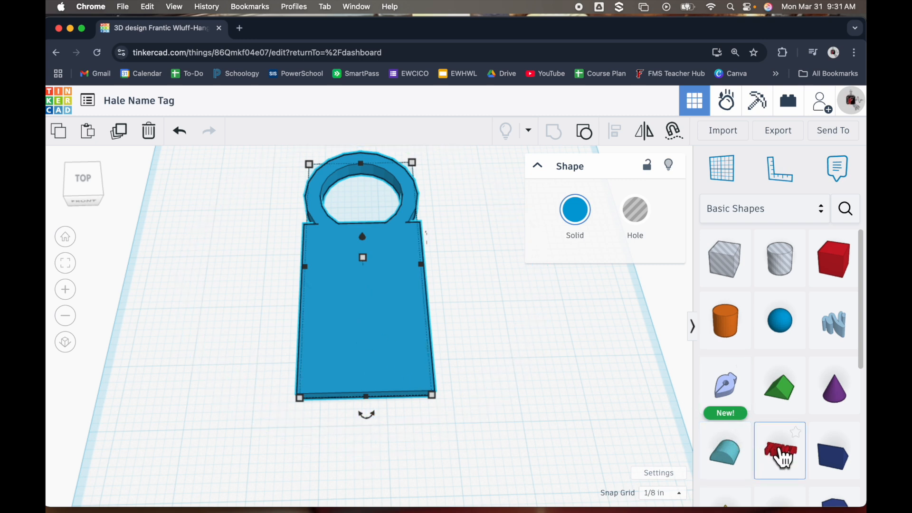
pyautogui.moveTo(782, 461); pyautogui.dragTo(366, 309)
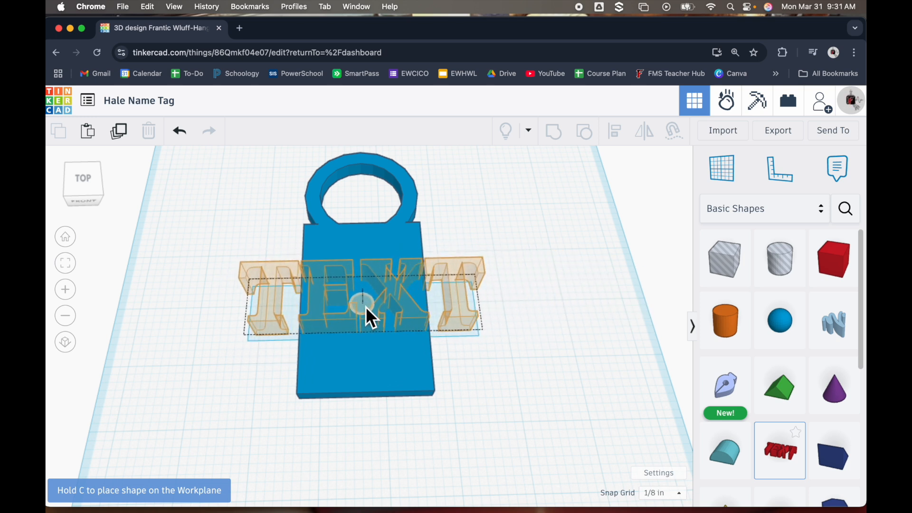
pyautogui.moveTo(366, 309); pyautogui.dragTo(366, 309)
pyautogui.moveTo(425, 486); pyautogui.dragTo(432, 449, button='right')
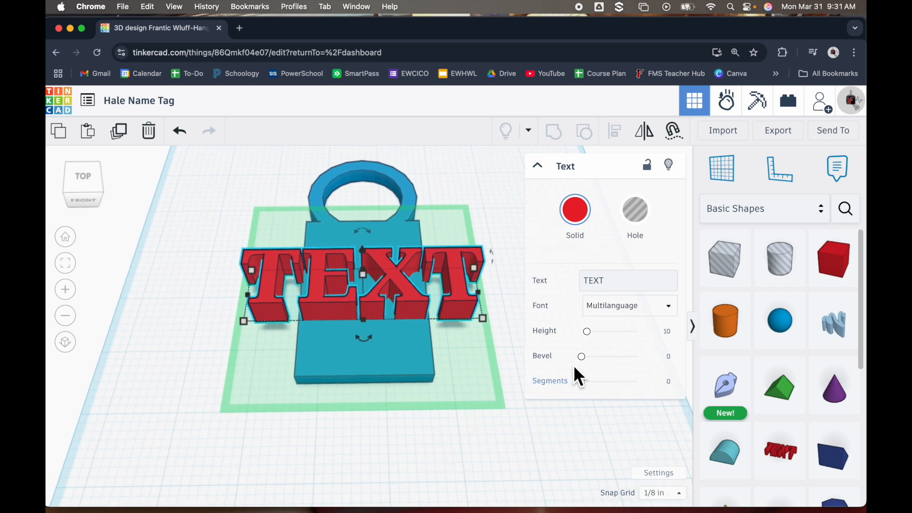
# Change the Text shape's wording to the title and surname, and scale it down to about 3.53 by 0.65 in
pyautogui.click(624, 287)
pyautogui.doubleClick(624, 287)
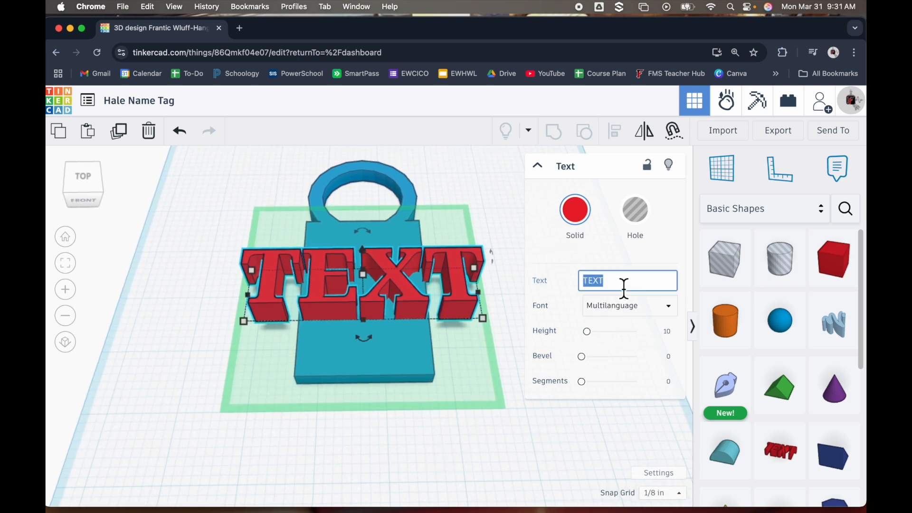
pyautogui.write('Mr')
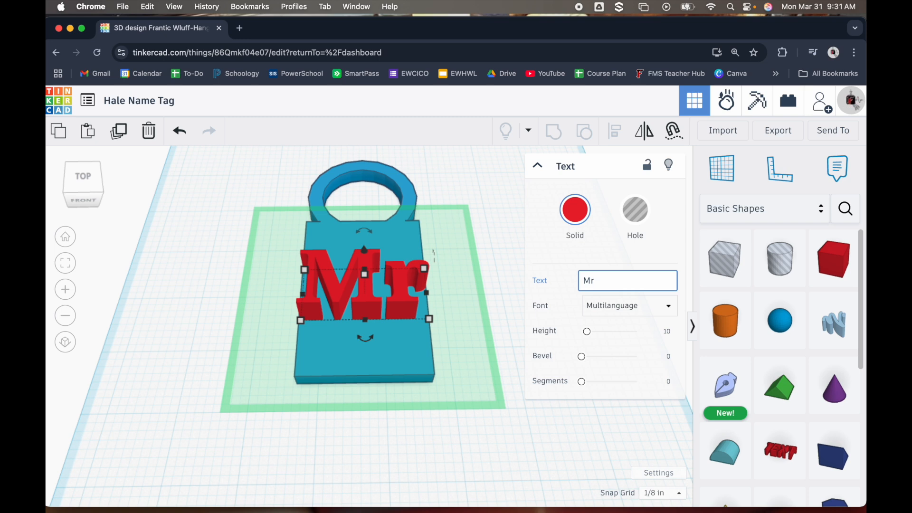
pyautogui.write('. Hale')
pyautogui.press('Return')
pyautogui.moveTo(171, 327); pyautogui.dragTo(330, 300)
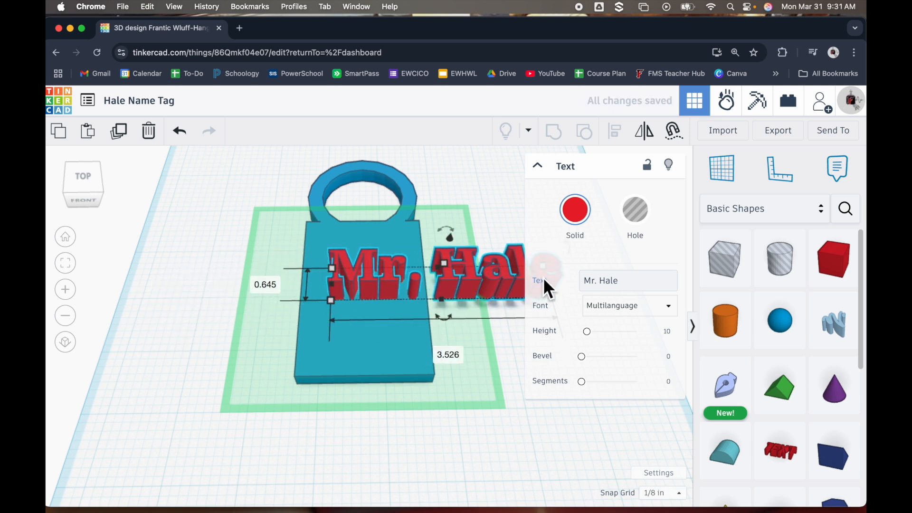
# Shorten the text to "Mr." and move it onto the upper part of the tag, just in front of the ring
pyautogui.click(636, 286)
pyautogui.press('BackSpace')
pyautogui.press('BackSpace')
pyautogui.press('BackSpace')
pyautogui.press('BackSpace')
pyautogui.press('BackSpace')
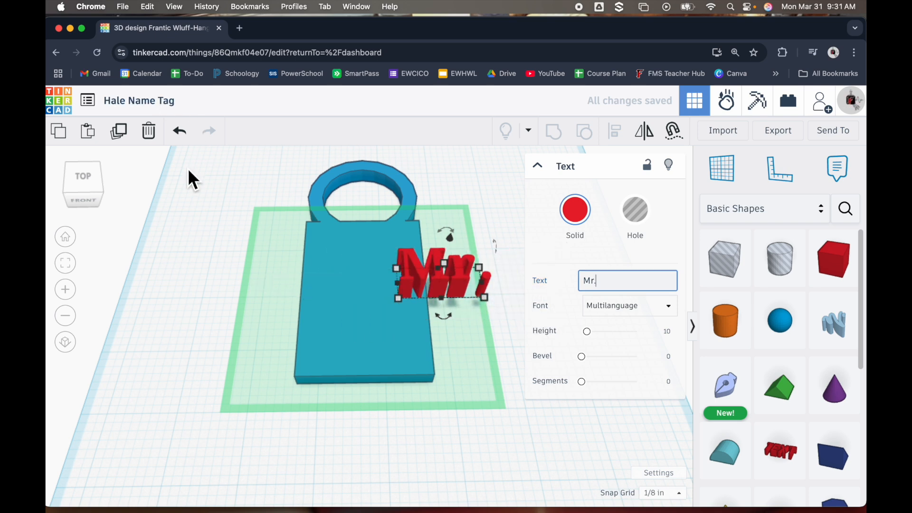
pyautogui.click(198, 222)
pyautogui.moveTo(474, 280); pyautogui.dragTo(379, 257)
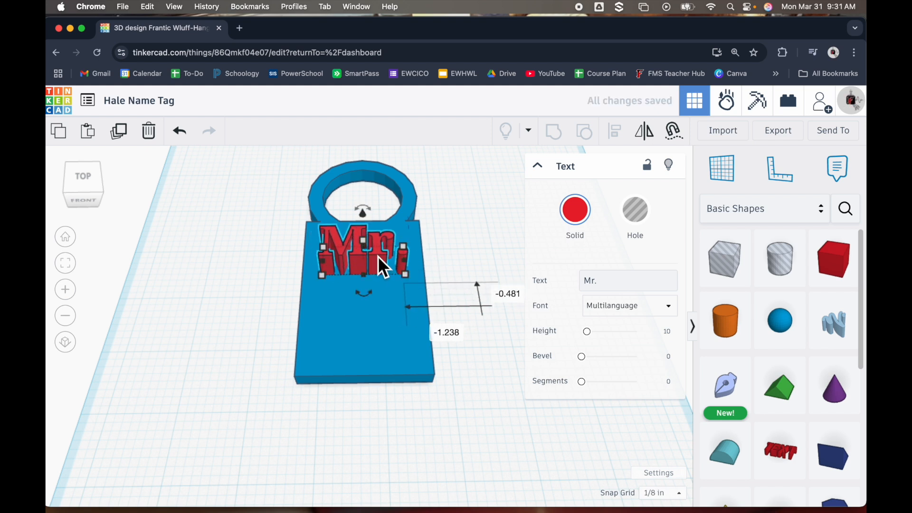
# Duplicate the "Mr." text, place the copy below it on the tag, and change the copy's wording to the surname
pyautogui.click(126, 140)
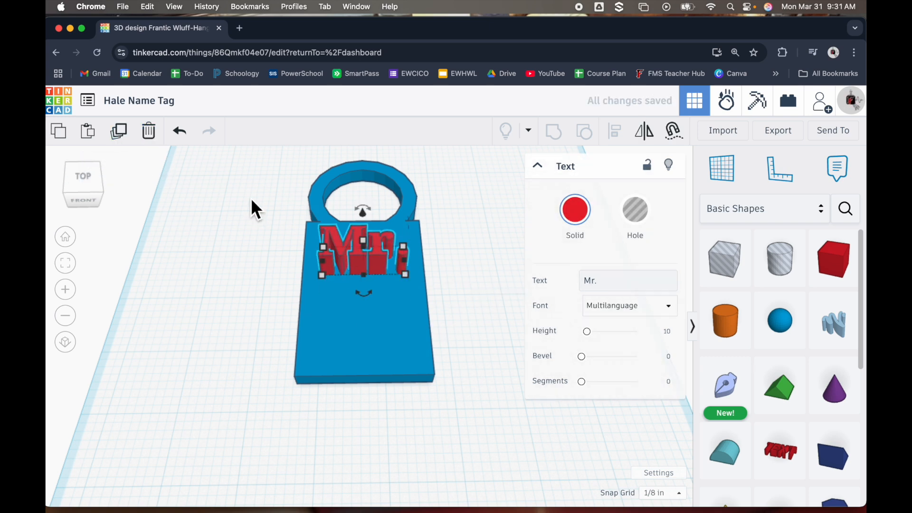
pyautogui.moveTo(385, 260); pyautogui.dragTo(387, 333)
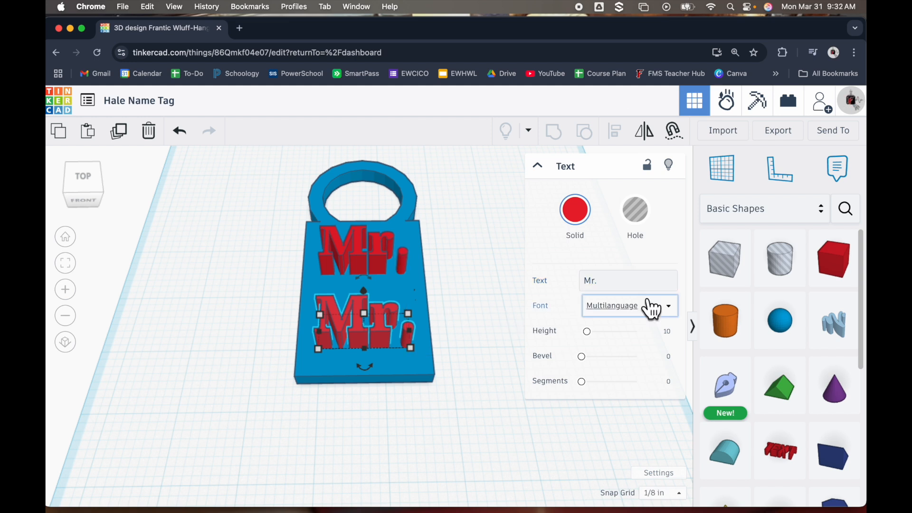
pyautogui.click(634, 284)
pyautogui.press('BackSpace')
pyautogui.press('BackSpace')
pyautogui.press('BackSpace')
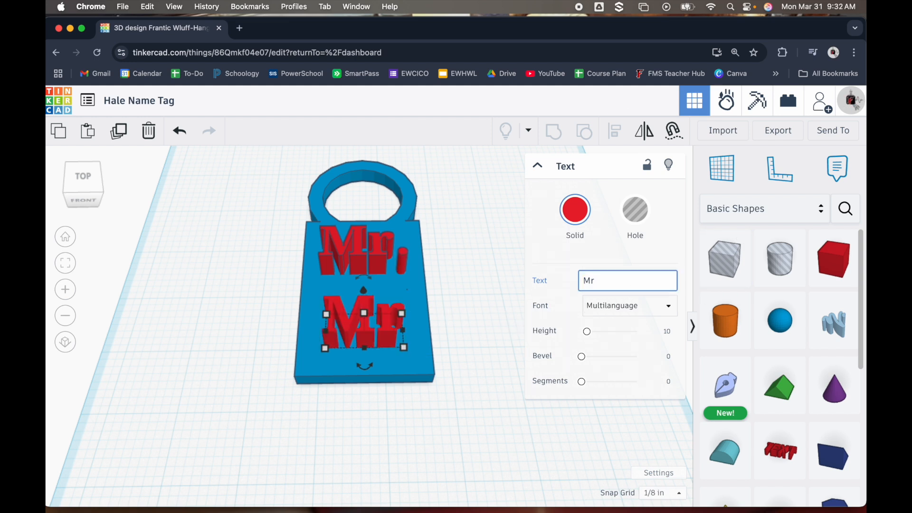
pyautogui.write('Hale')
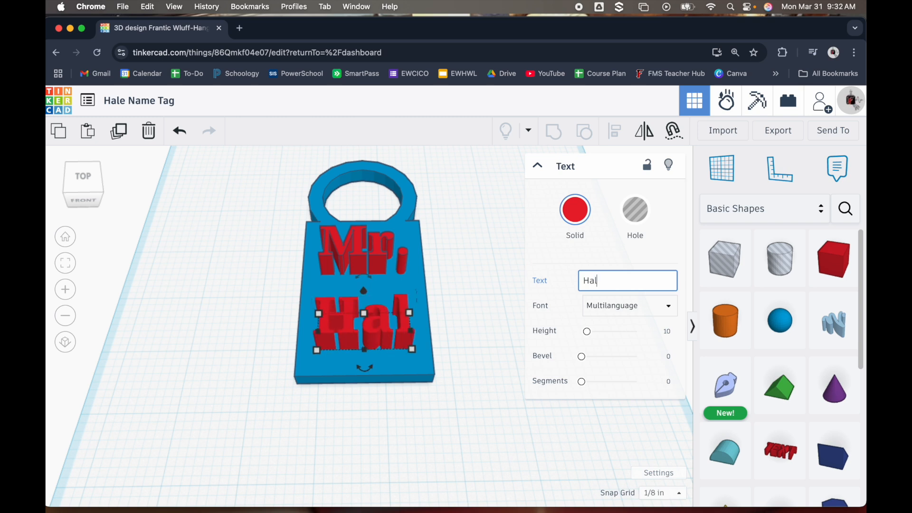
pyautogui.click(438, 427)
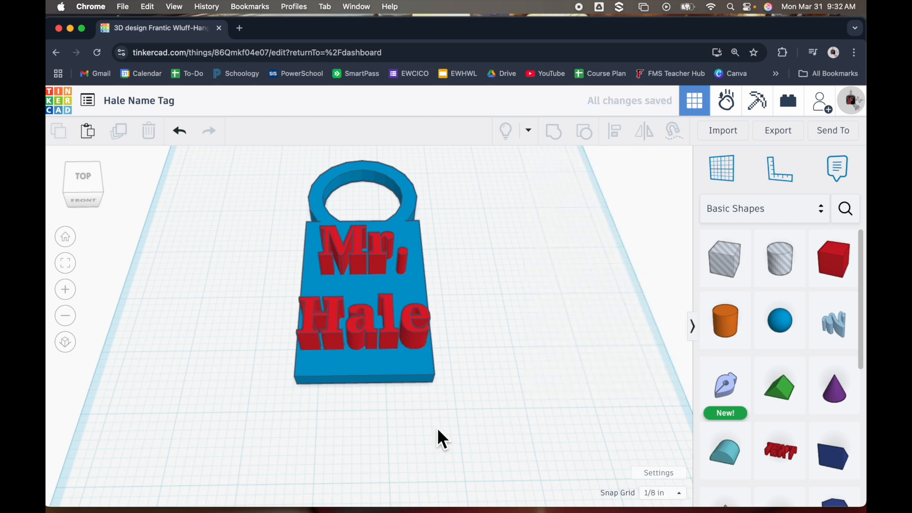
# Set the surname text's vertical thickness to 0.25 in
pyautogui.scroll(3, 429, 404)
pyautogui.click(377, 338)
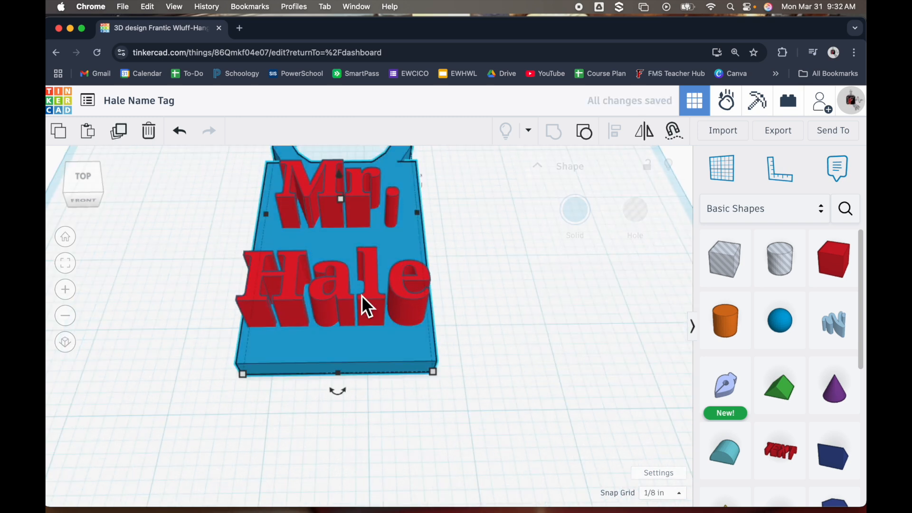
pyautogui.click(336, 287)
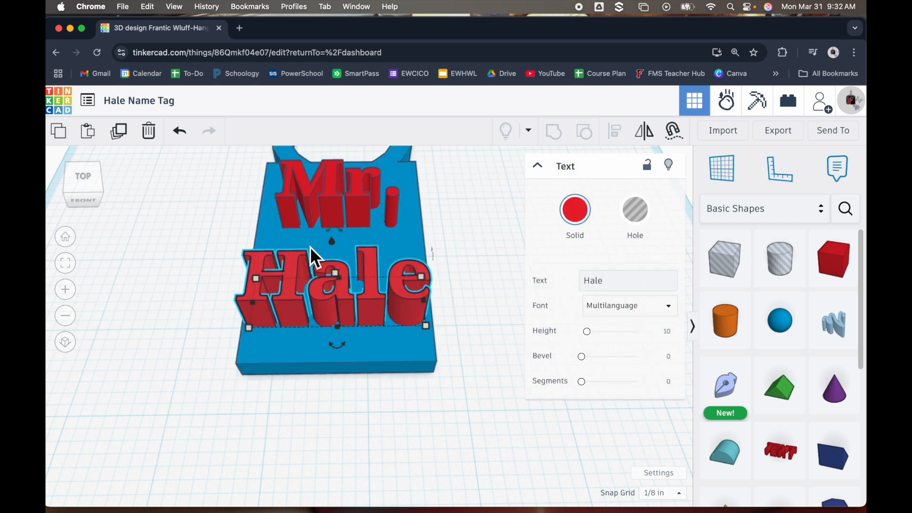
pyautogui.click(355, 209)
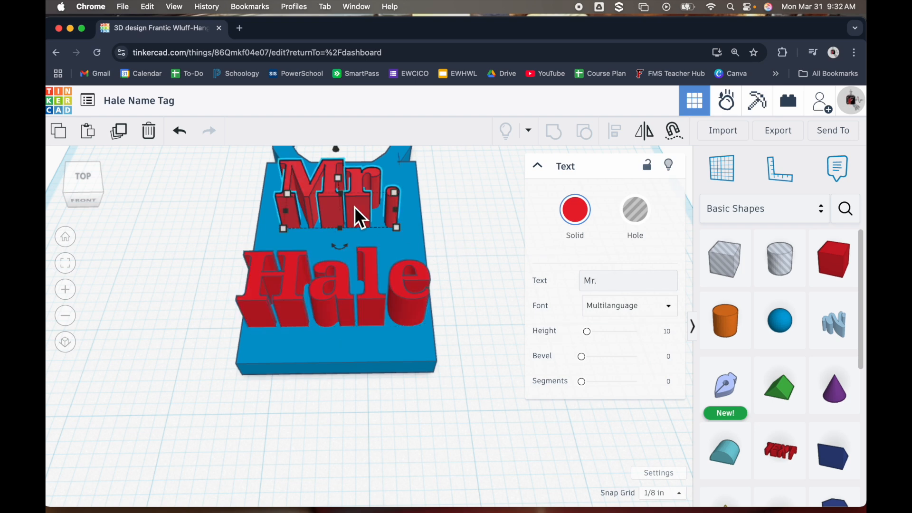
pyautogui.moveTo(419, 451); pyautogui.dragTo(393, 391, button='right')
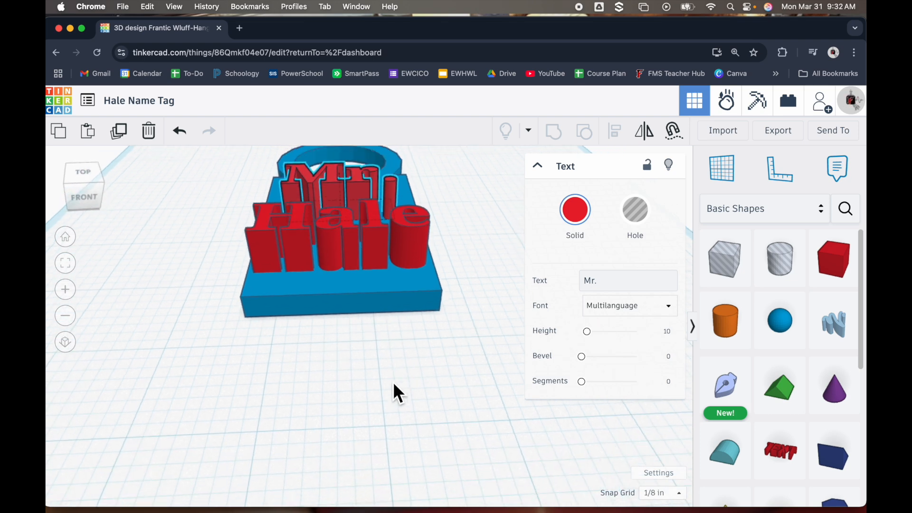
pyautogui.click(348, 253)
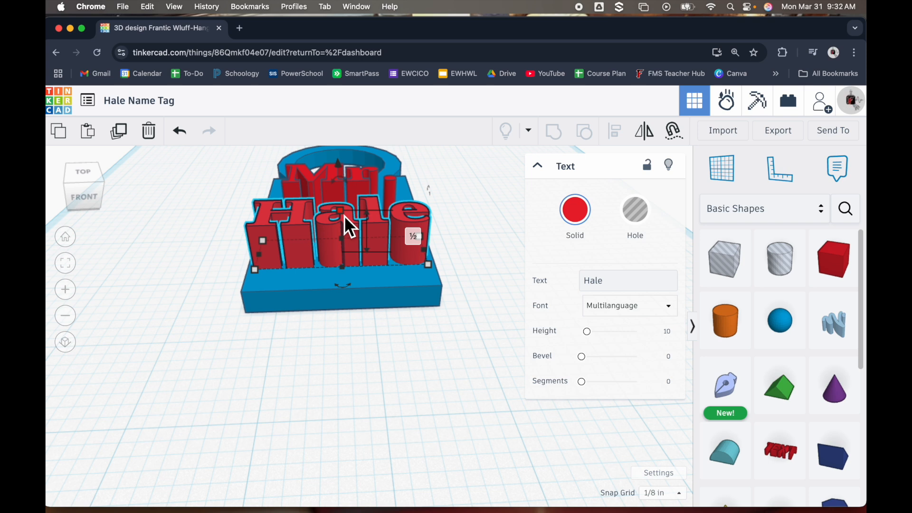
pyautogui.click(411, 231)
pyautogui.write('.25')
pyautogui.press('Return')
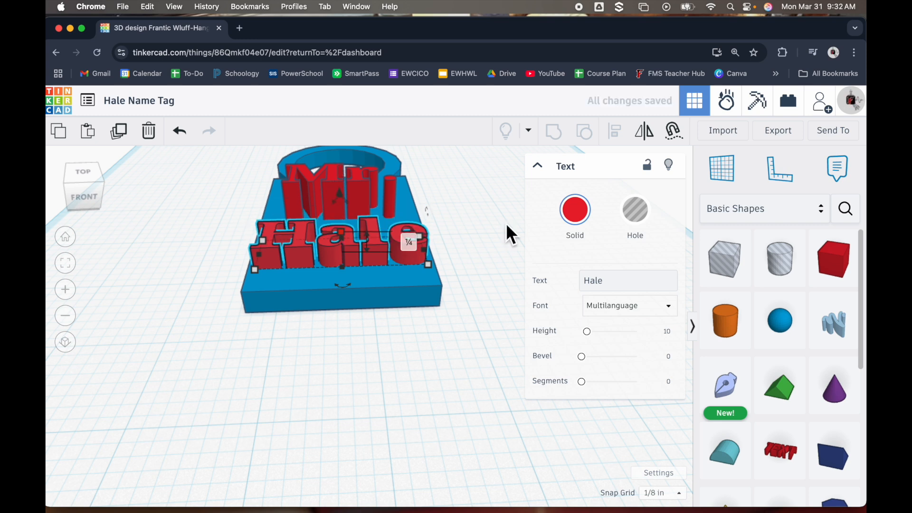
# Set the "Mr." text's vertical thickness to 0.25 in
pyautogui.click(367, 192)
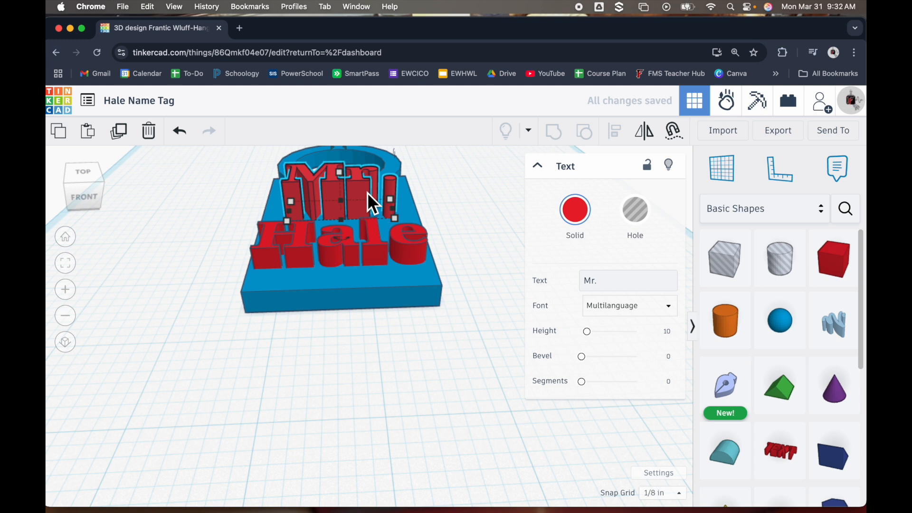
pyautogui.click(409, 195)
pyautogui.press('BackSpace')
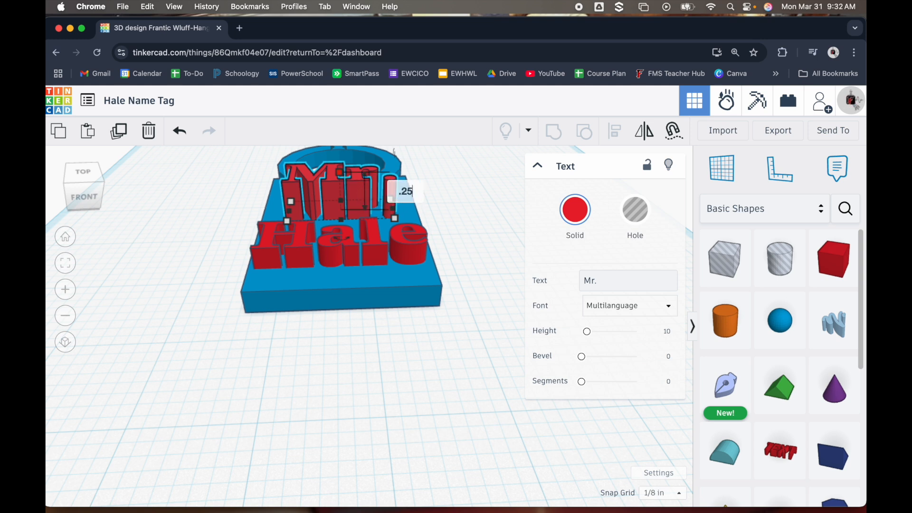
pyautogui.press('Return')
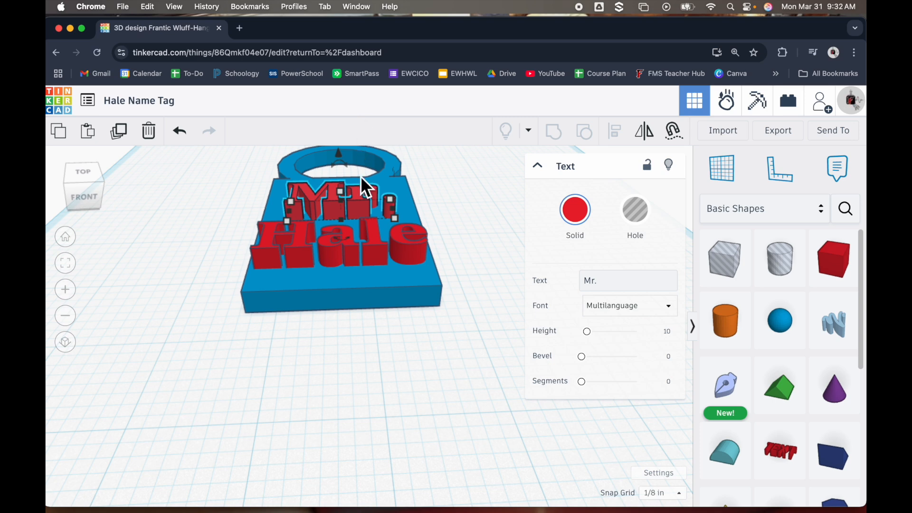
pyautogui.click(399, 331)
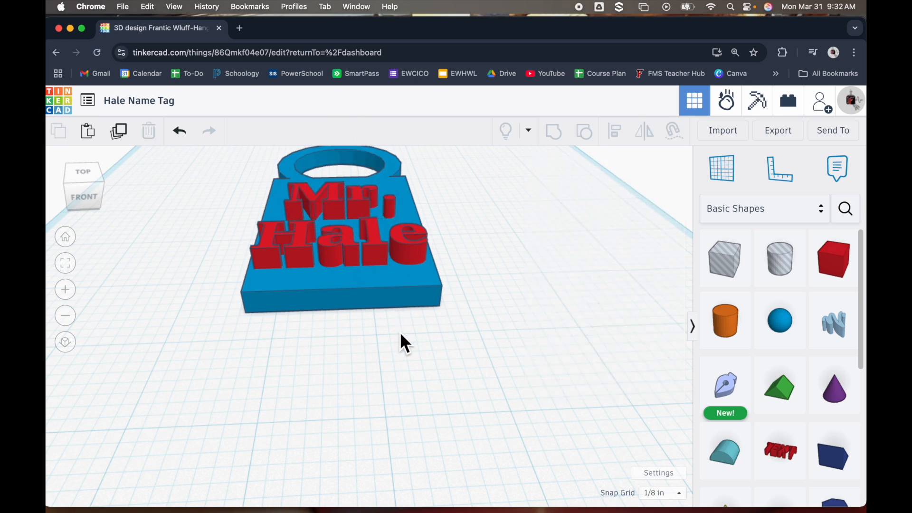
# Nudge the surname text slightly back on the tag so that it sits closer to "Mr."
pyautogui.scroll(-3, 400, 332)
pyautogui.moveTo(399, 332); pyautogui.dragTo(374, 382, button='right')
pyautogui.scroll(-2, 380, 394)
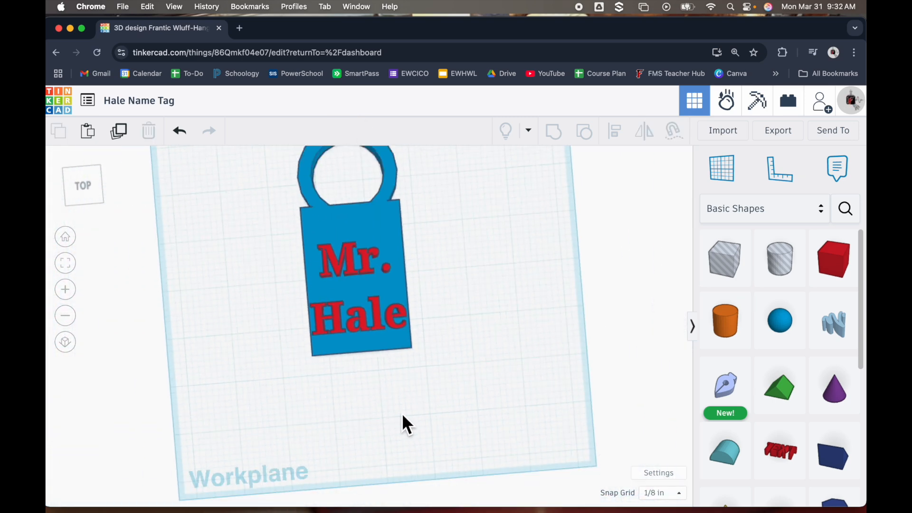
pyautogui.click(386, 324)
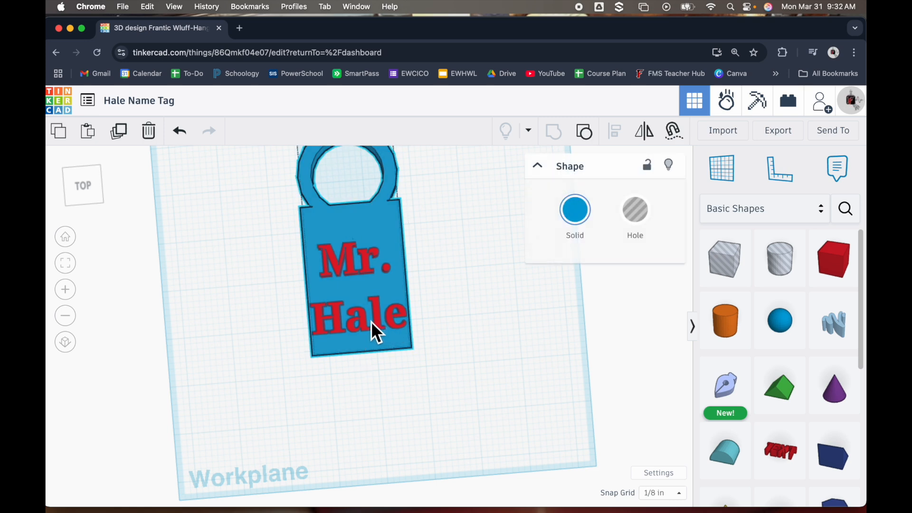
pyautogui.click(371, 334)
pyautogui.press('Up')
pyautogui.press('Up')
pyautogui.press('Up')
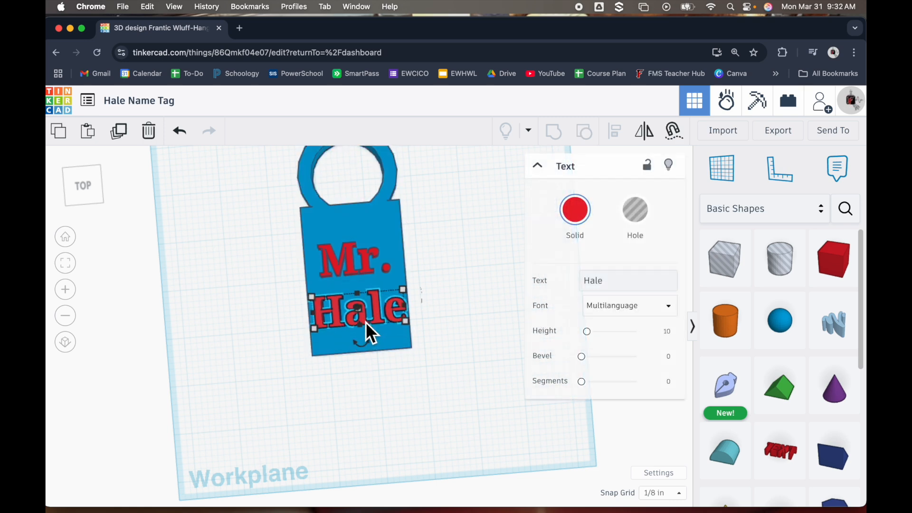
pyautogui.press('Down')
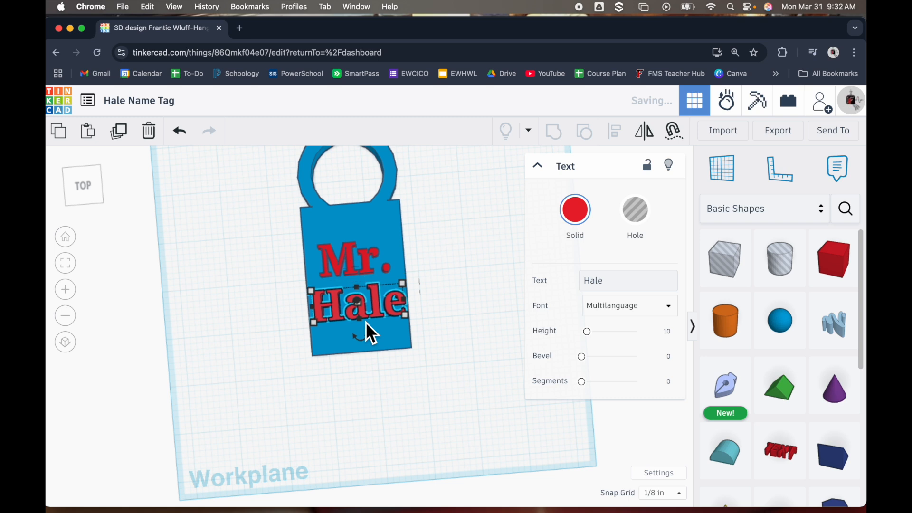
pyautogui.click(450, 375)
# Select the tag and both text shapes and align their centres across the tag's width
pyautogui.moveTo(449, 375); pyautogui.dragTo(445, 357, button='right')
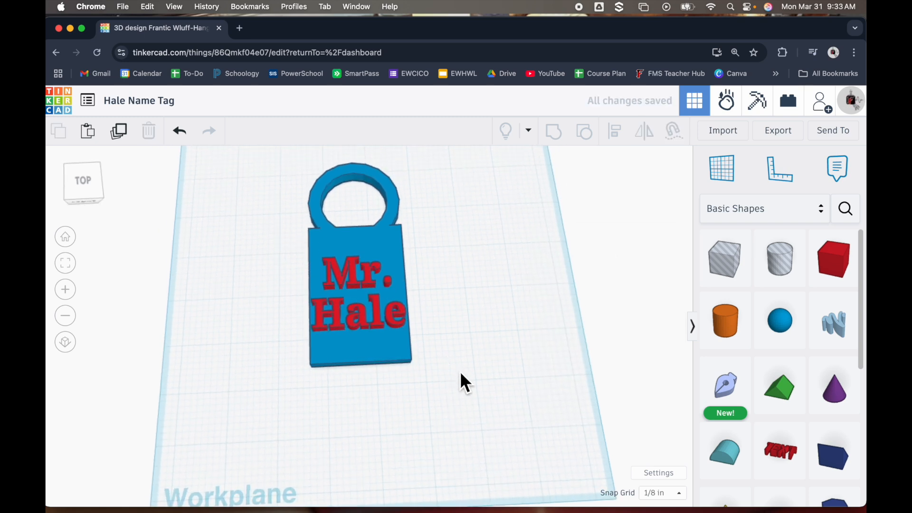
pyautogui.moveTo(450, 393); pyautogui.dragTo(263, 151)
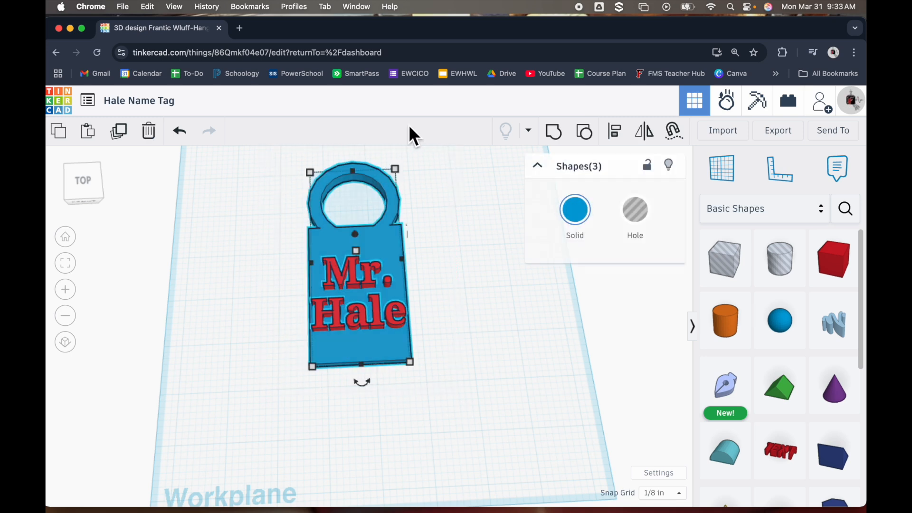
pyautogui.click(616, 136)
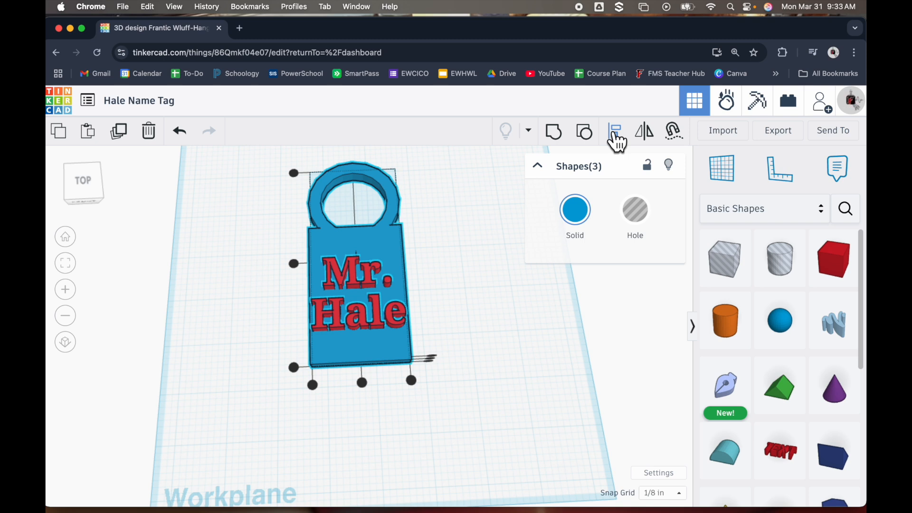
pyautogui.click(363, 382)
pyautogui.click(437, 432)
pyautogui.moveTo(437, 432)
pyautogui.mouseDown(button='right')
pyautogui.moveTo(427, 373)
pyautogui.moveTo(434, 432)
pyautogui.mouseUp(button='right')
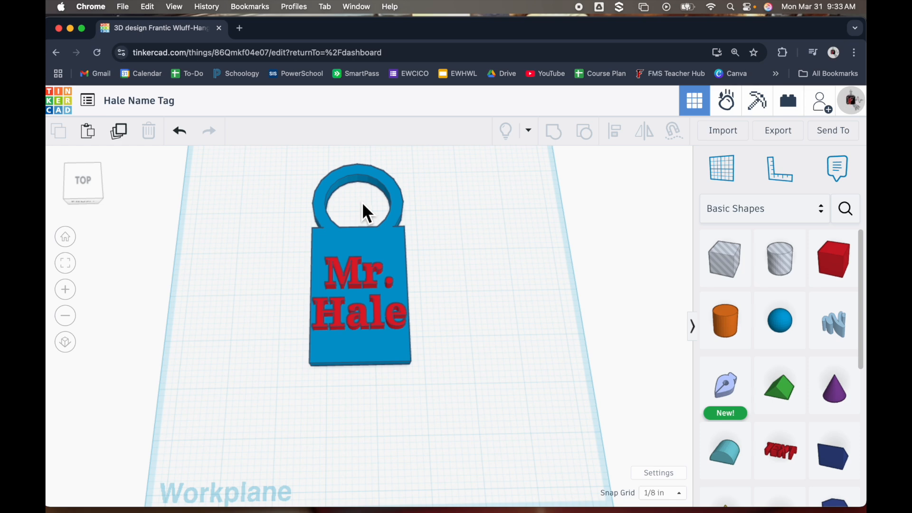
# Group the tag and both text shapes into one object
pyautogui.moveTo(466, 326); pyautogui.dragTo(460, 382, button='right')
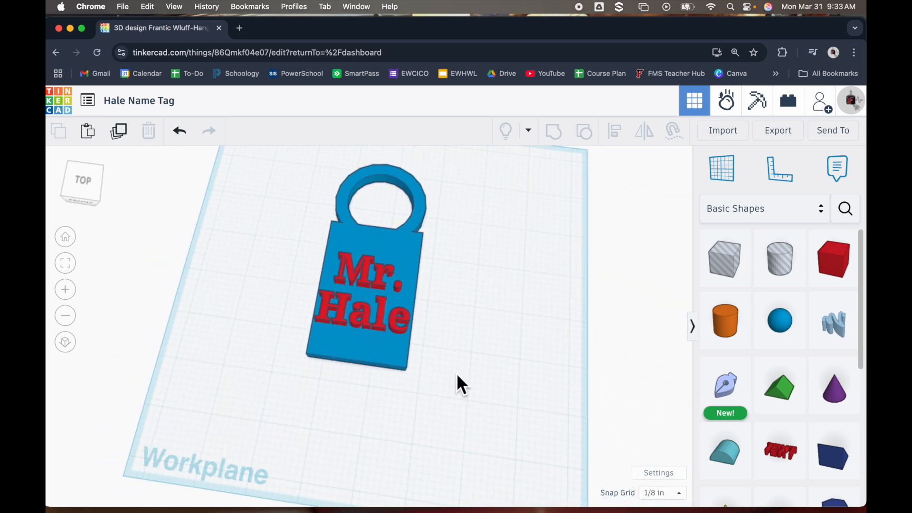
pyautogui.moveTo(448, 417); pyautogui.dragTo(319, 207)
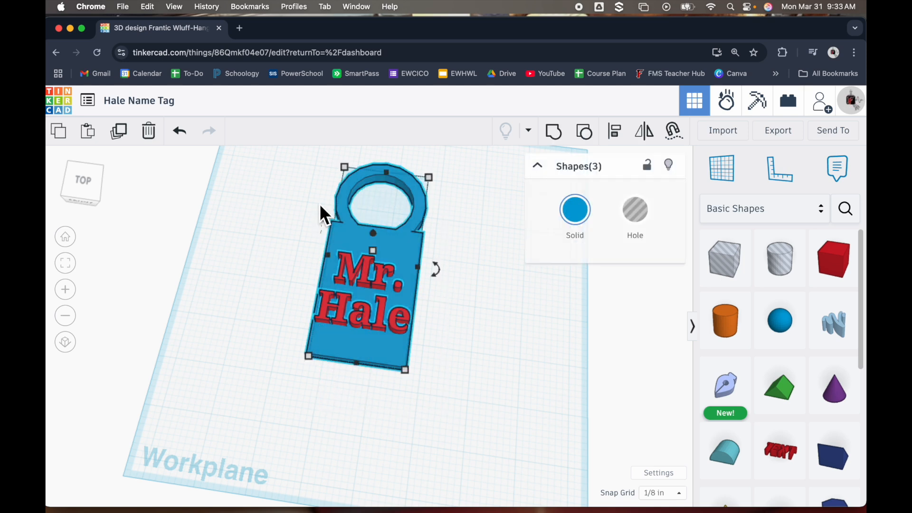
pyautogui.click(559, 138)
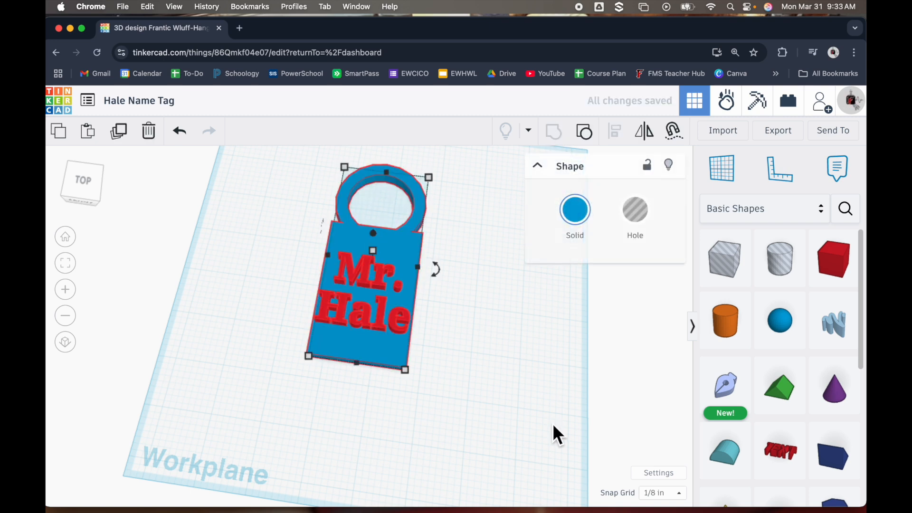
pyautogui.click(511, 433)
pyautogui.moveTo(511, 433); pyautogui.dragTo(432, 305, button='right')
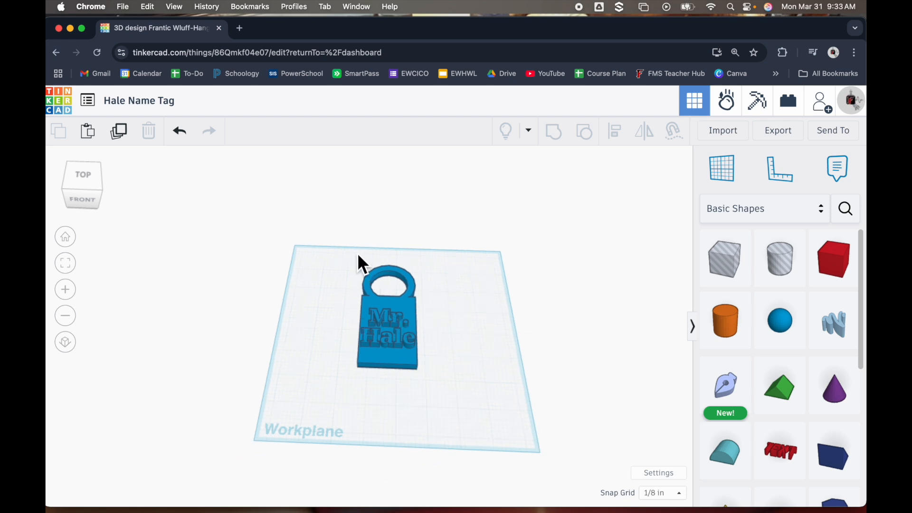
# Move the grouped name tag slightly to the left and forward on the workplane
pyautogui.scroll(5, 359, 255)
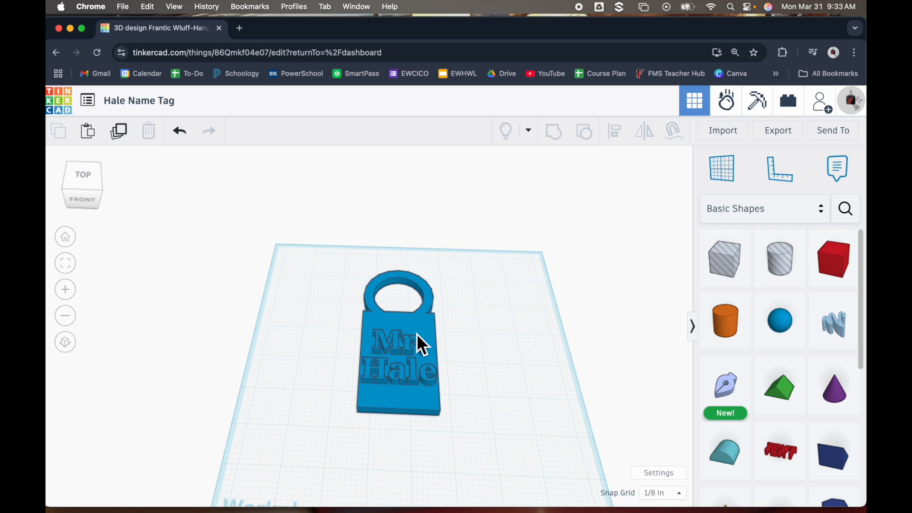
pyautogui.moveTo(398, 349); pyautogui.dragTo(377, 358)
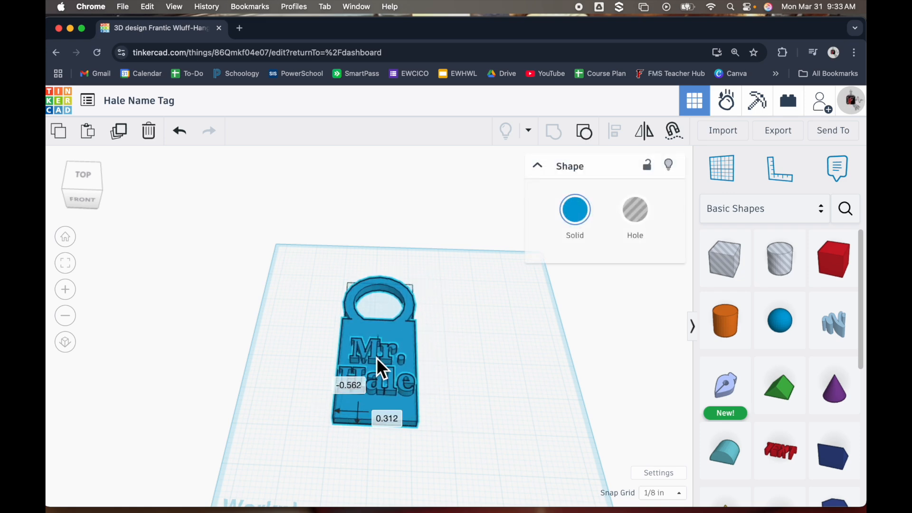
pyautogui.click(592, 285)
# Append "- White" to the end of the design's name to state the print colour
pyautogui.click(776, 133)
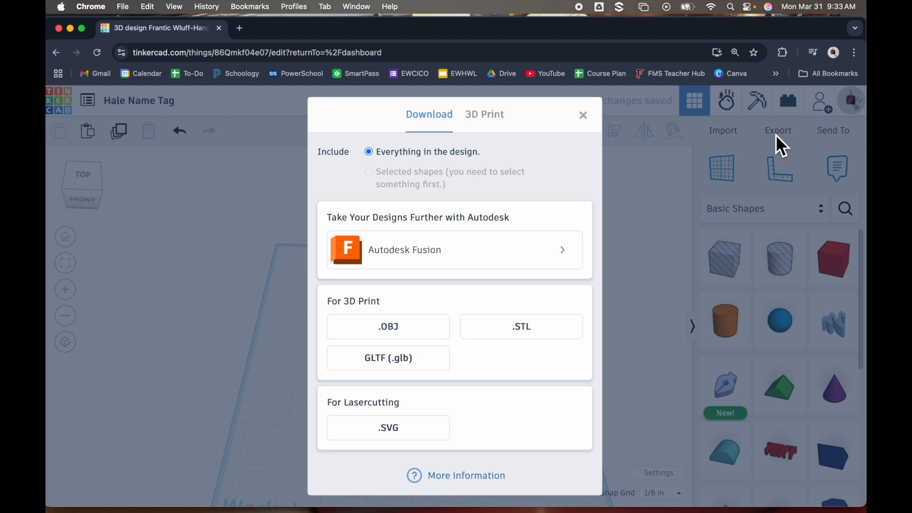
pyautogui.click(584, 118)
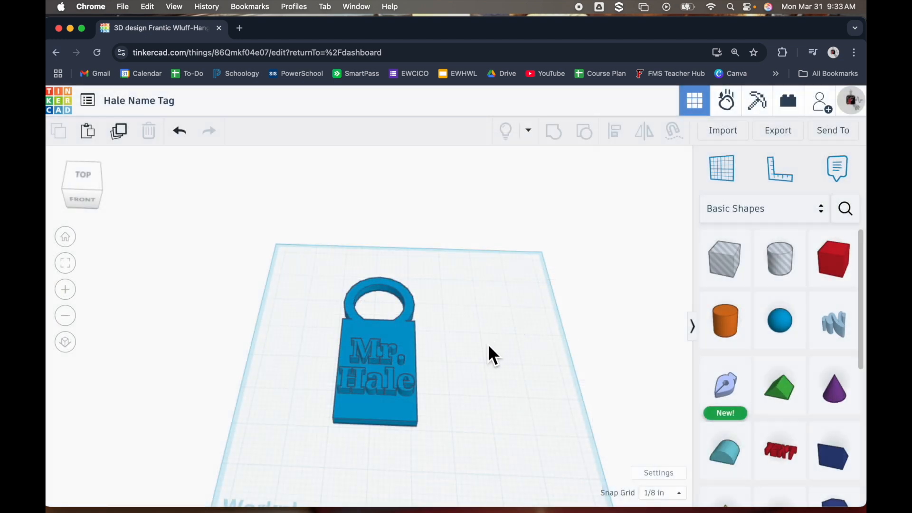
pyautogui.click(172, 101)
pyautogui.click(184, 108)
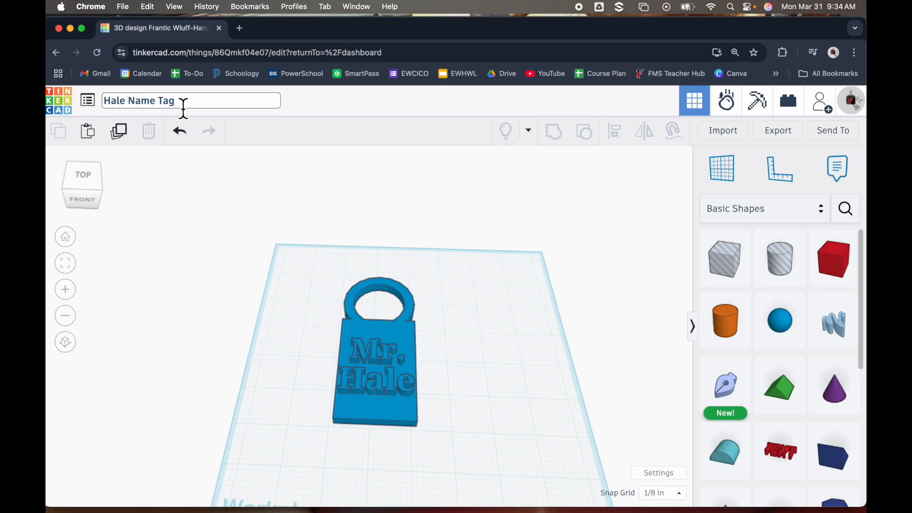
pyautogui.write('- White')
pyautogui.click(473, 309)
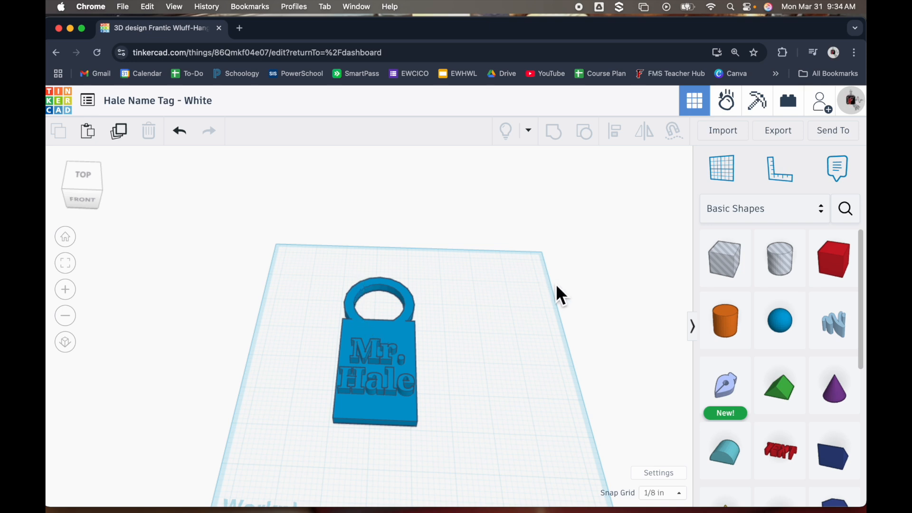
# Export everything in the design as an STL file for 3D printing
pyautogui.click(783, 138)
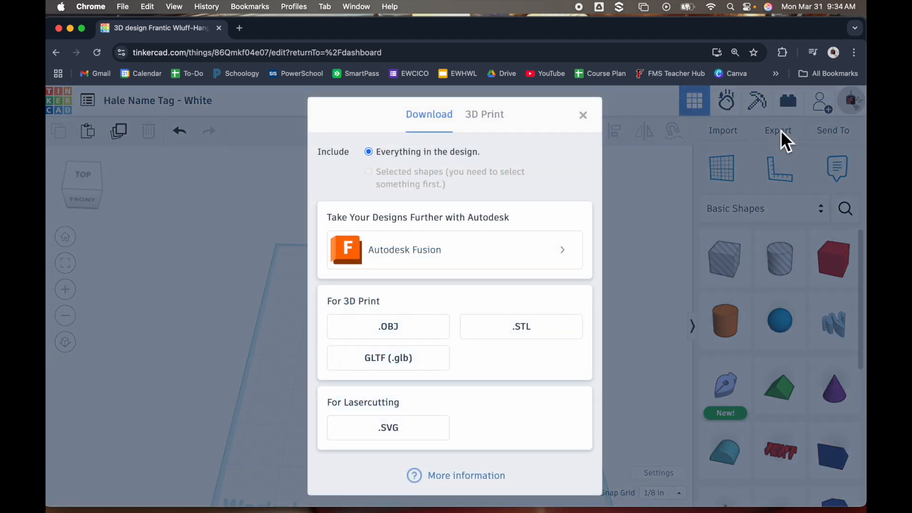
pyautogui.click(519, 328)
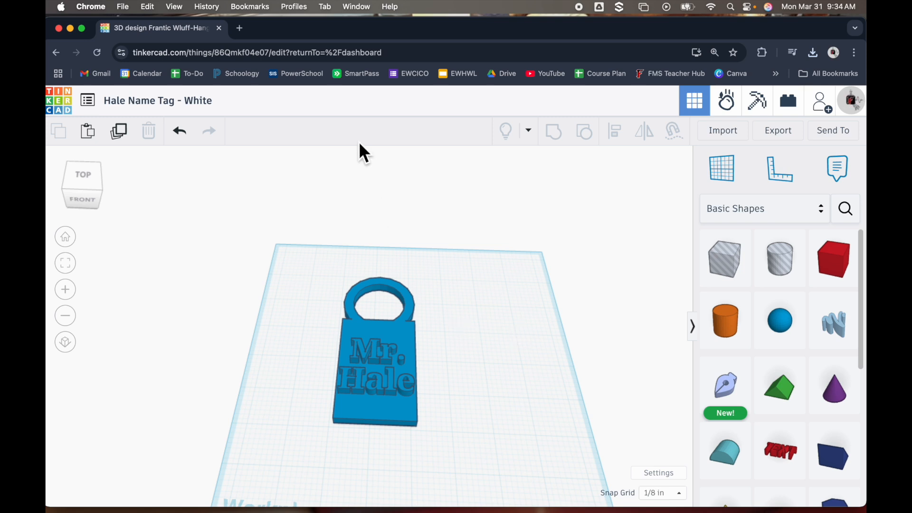
# Switch to Schoology and open the 3D Print Dropbox link in Technology & Engineering 6 Section 5, folder "Day 17 - Intro to TinkerCAD - Name Tag"
pyautogui.click(241, 29)
pyautogui.click(242, 71)
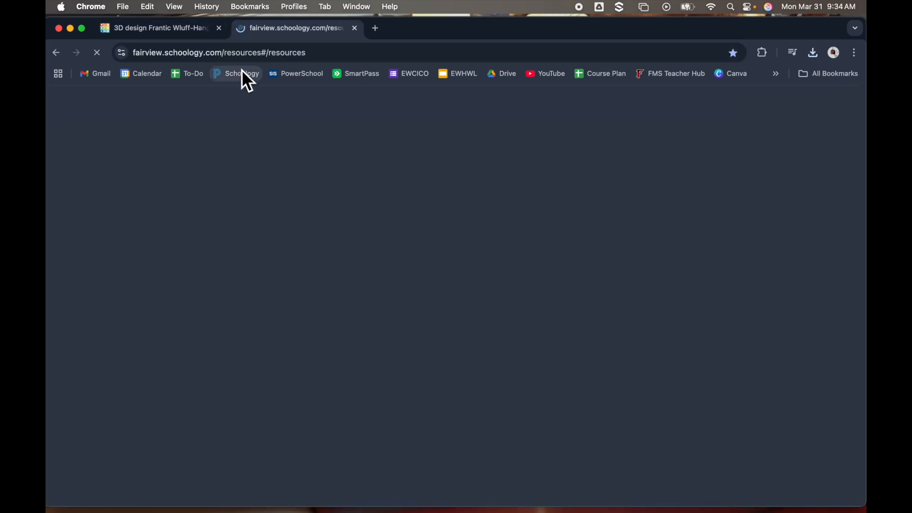
pyautogui.click(159, 112)
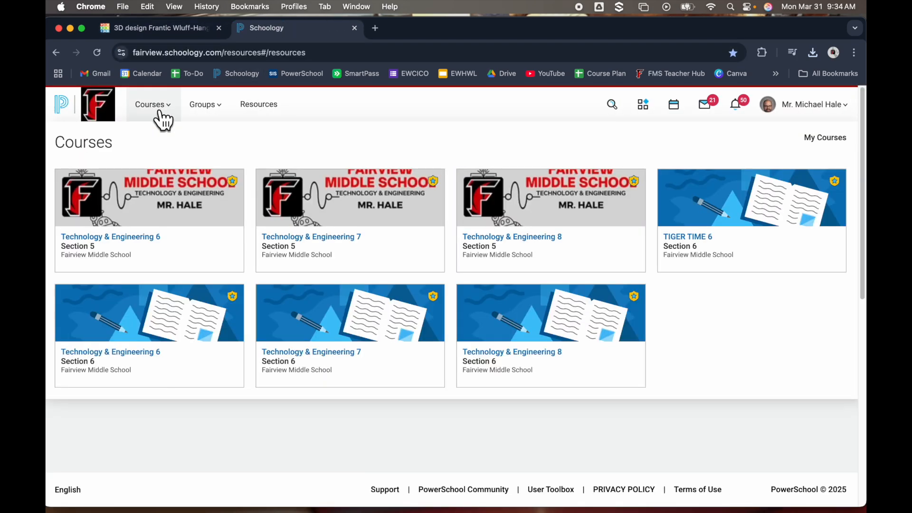
pyautogui.click(205, 232)
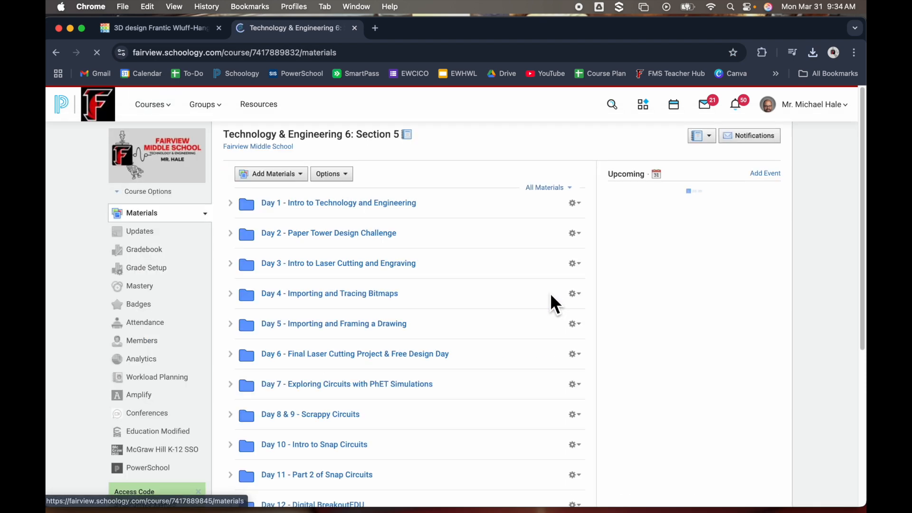
pyautogui.scroll(-5, 522, 297)
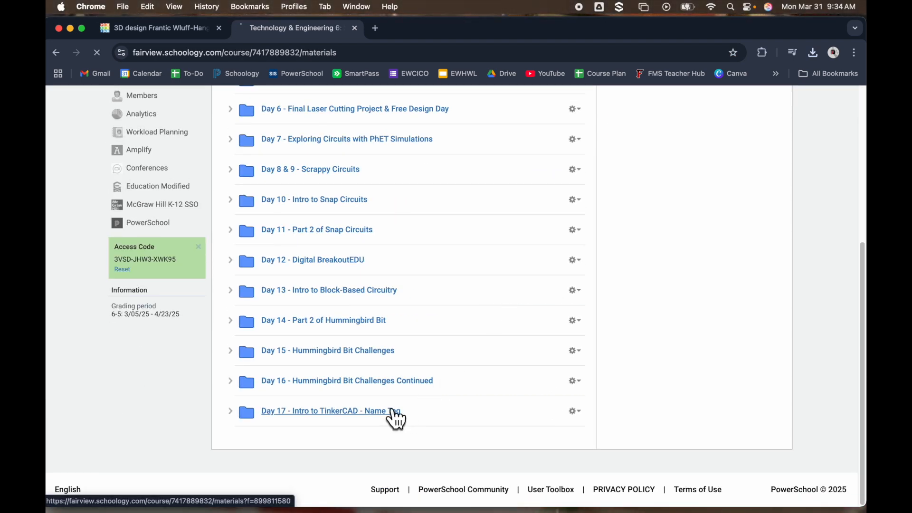
pyautogui.click(394, 411)
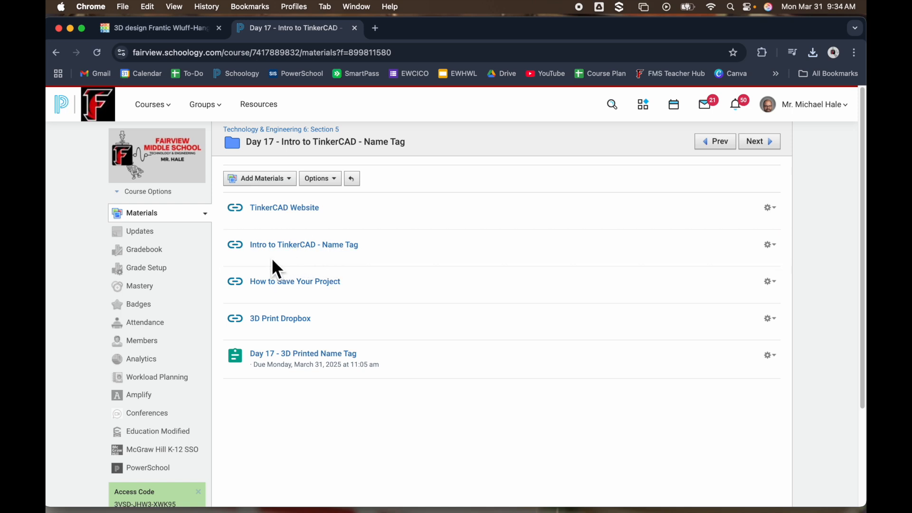
pyautogui.click(291, 323)
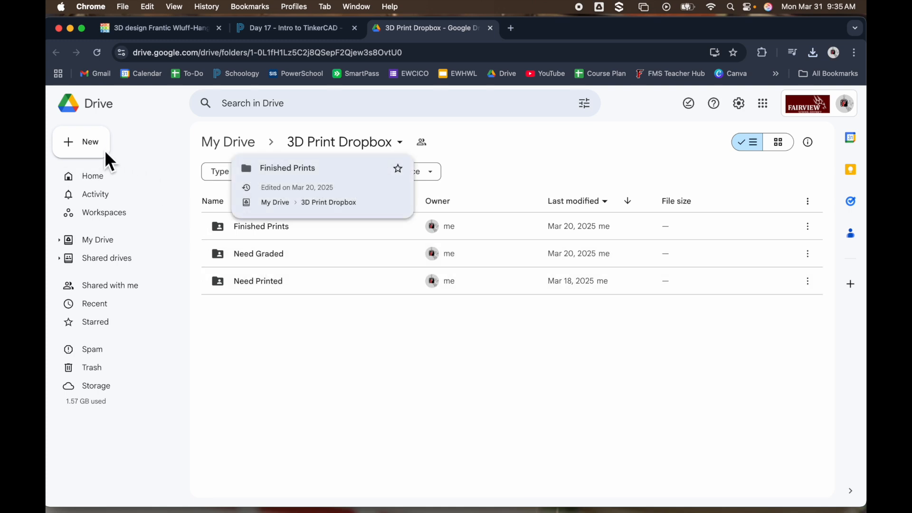
# Upload the exported white name tag STL from the Downloads folder to the 3D Print Dropbox folder
pyautogui.click(89, 151)
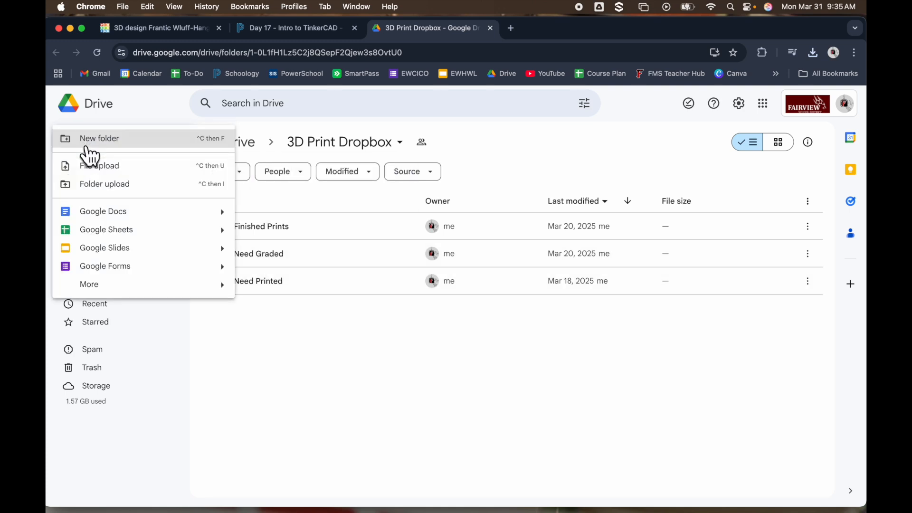
pyautogui.click(89, 167)
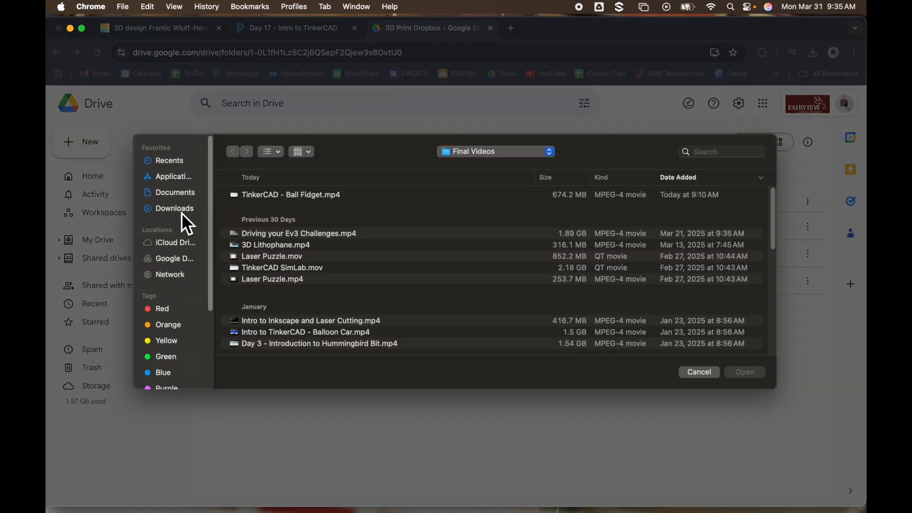
pyautogui.click(182, 212)
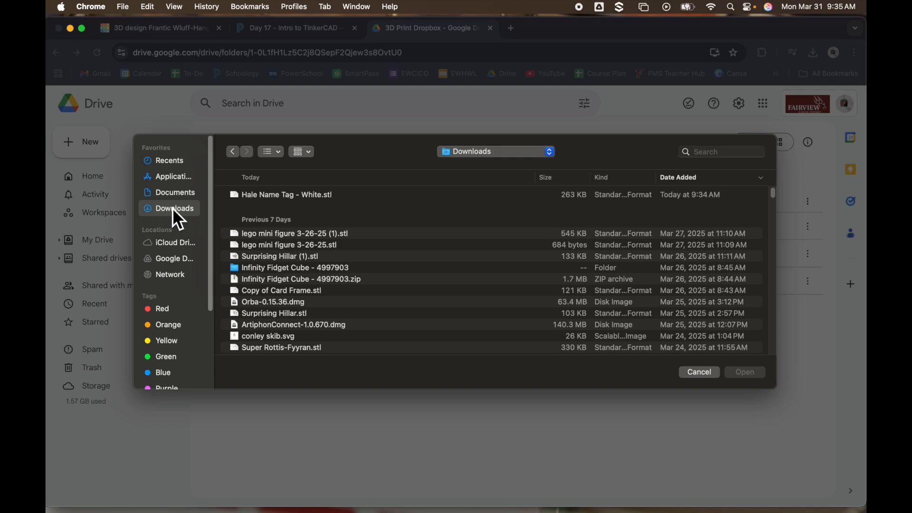
pyautogui.doubleClick(281, 196)
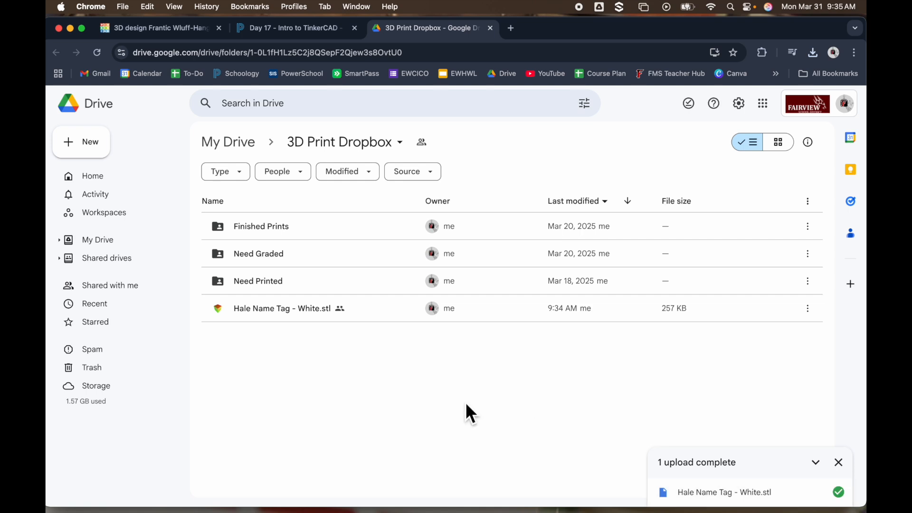
# View the uploaded STL file in Drive, close the viewer, and return to the Day 17 folder in Schoology
pyautogui.doubleClick(298, 315)
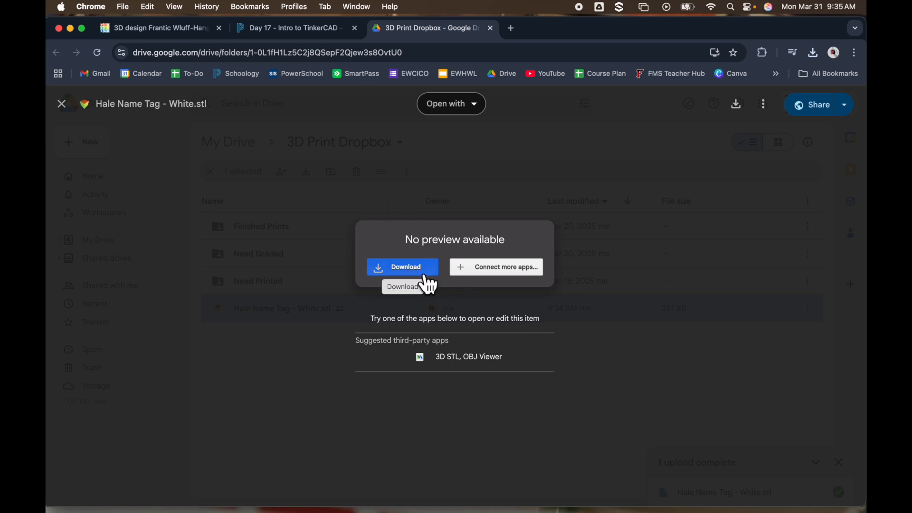
pyautogui.click(276, 431)
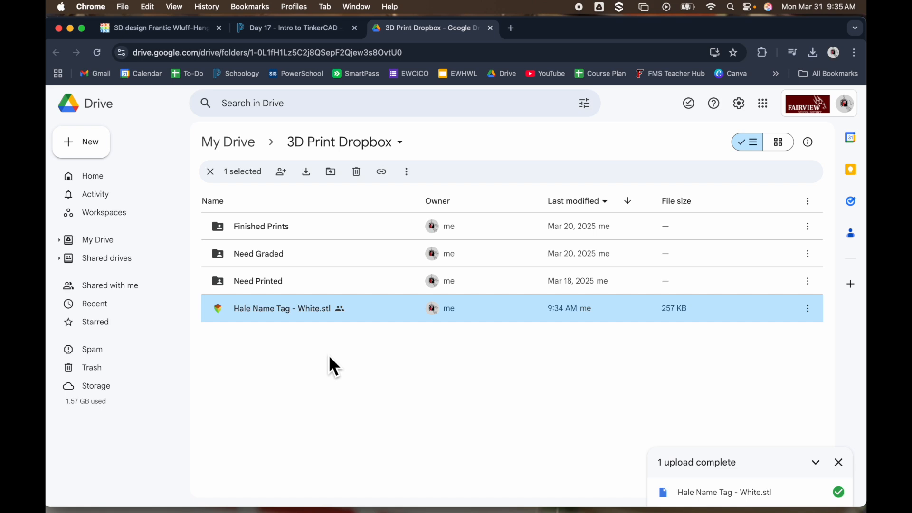
pyautogui.click(290, 28)
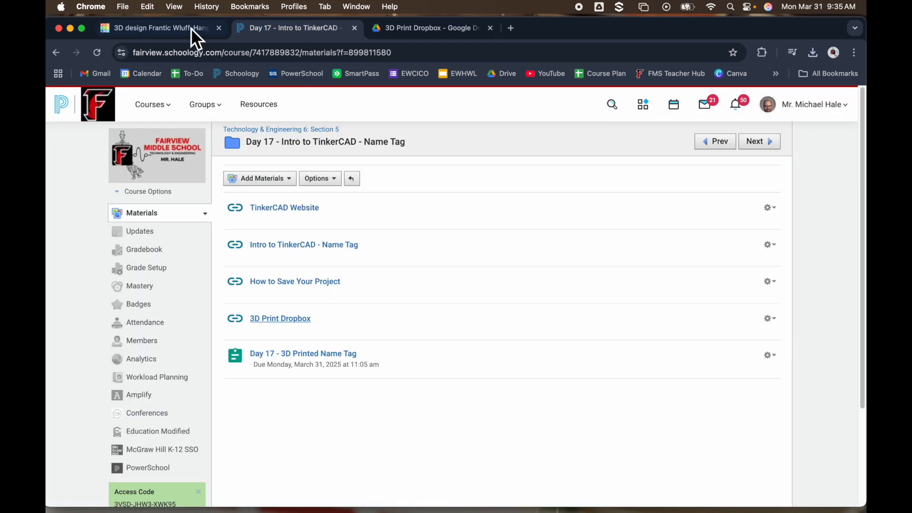